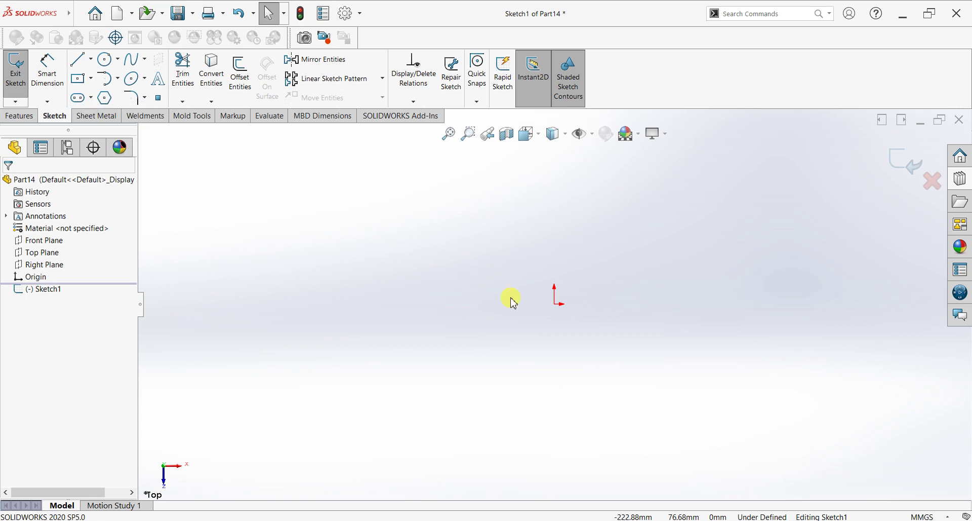
Sketch a centre rectangle from the origin and set its horizontal width to 300 mm
click(556, 304)
click(685, 401)
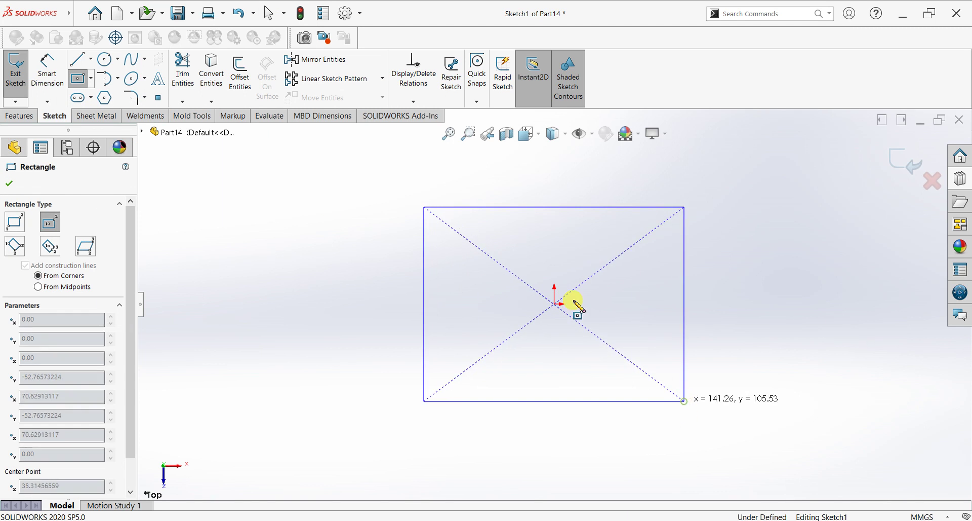
click(47, 71)
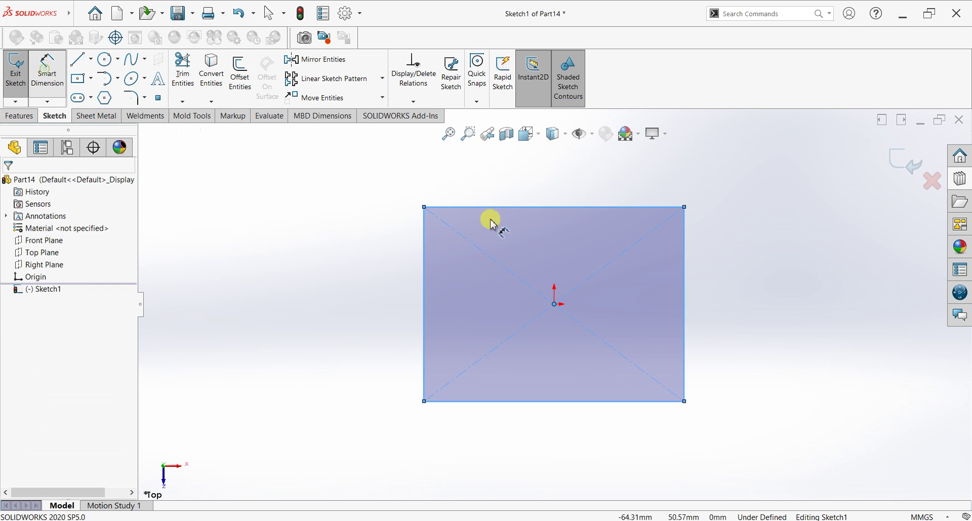
click(525, 183)
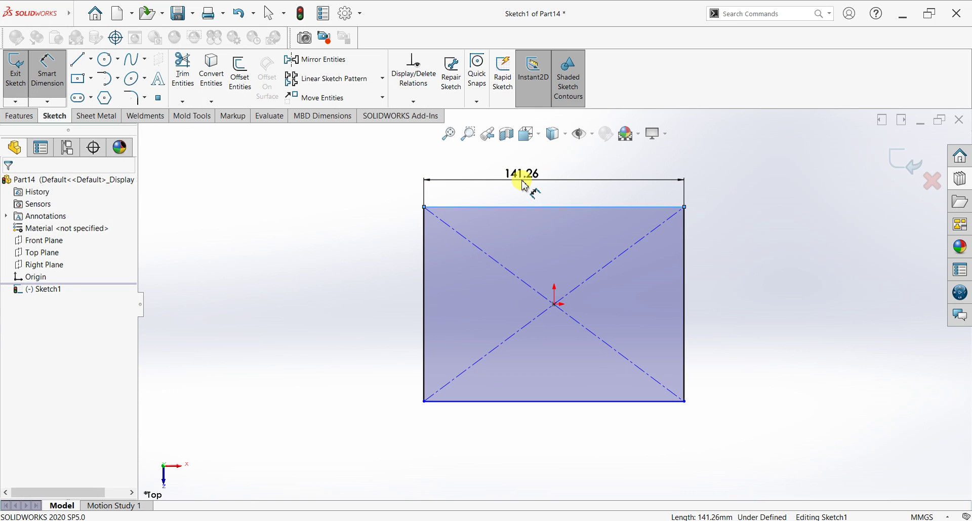
click(531, 185)
text(300)
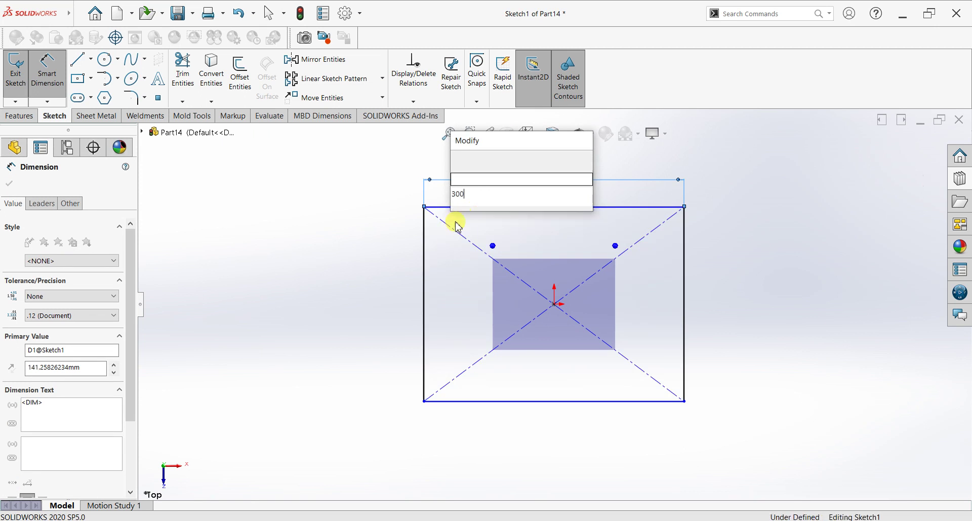
key(Return)
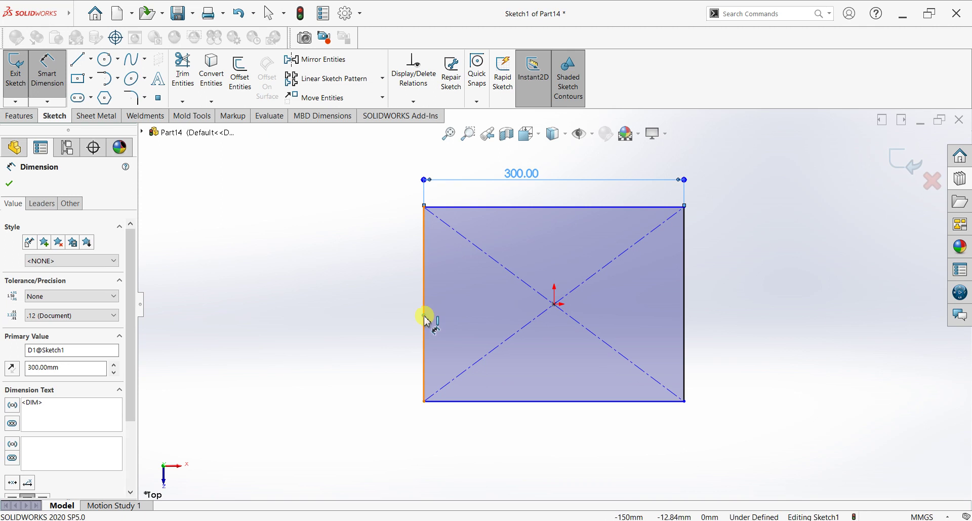
Dimension the rectangle's vertical side and set it to 200 mm
click(377, 324)
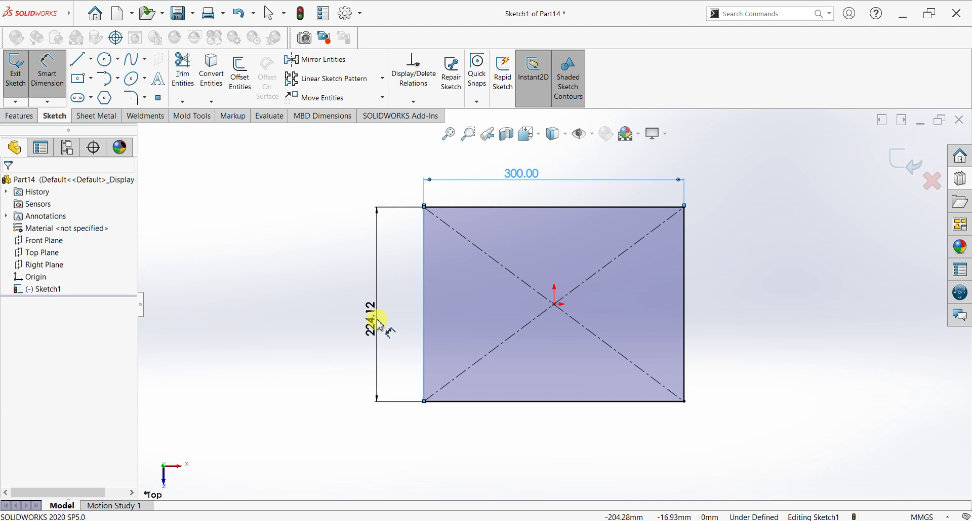
click(379, 322)
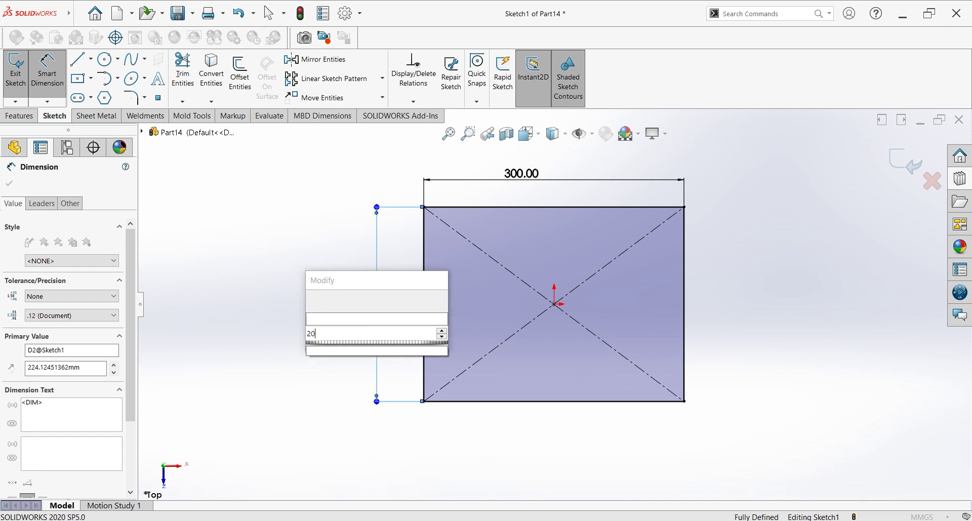
key(Return)
click(11, 184)
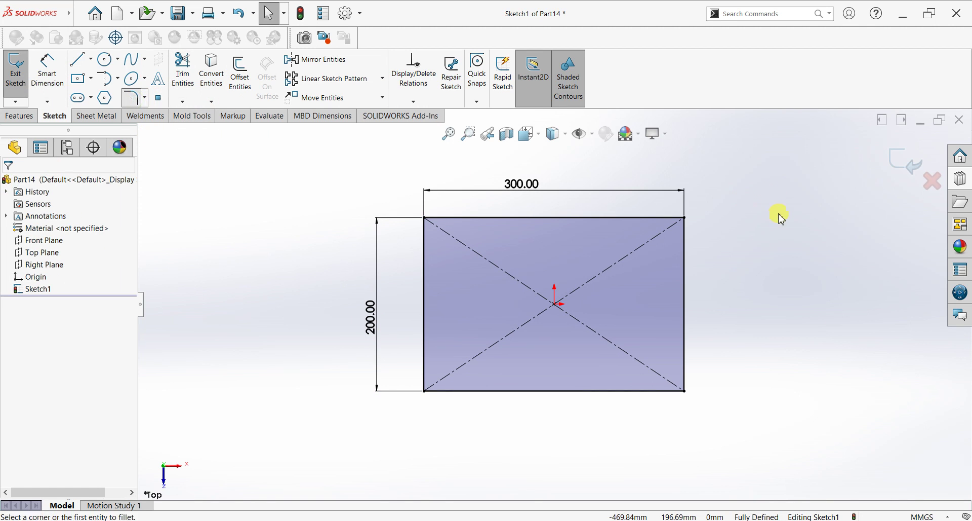
Round all four corners of the rectangle with 30 mm sketch fillets
drag(760, 171, 378, 430)
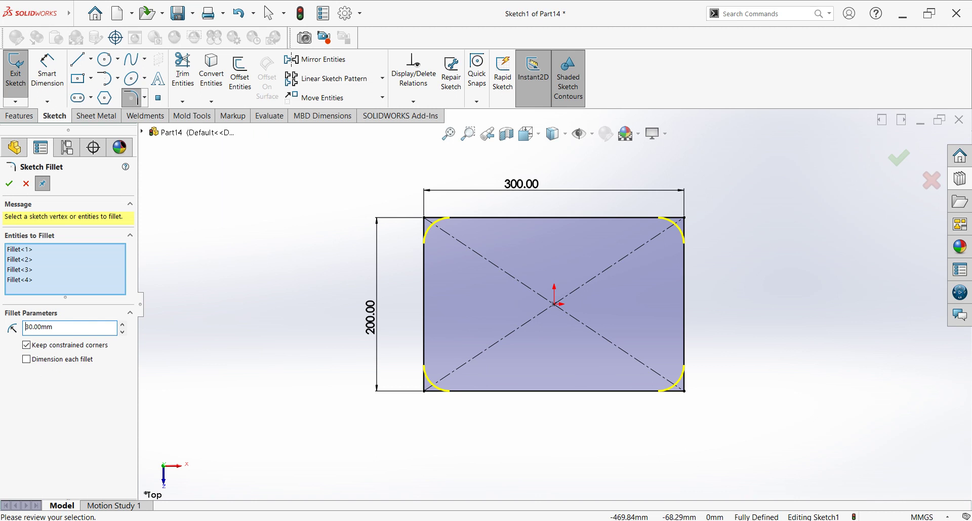
click(9, 183)
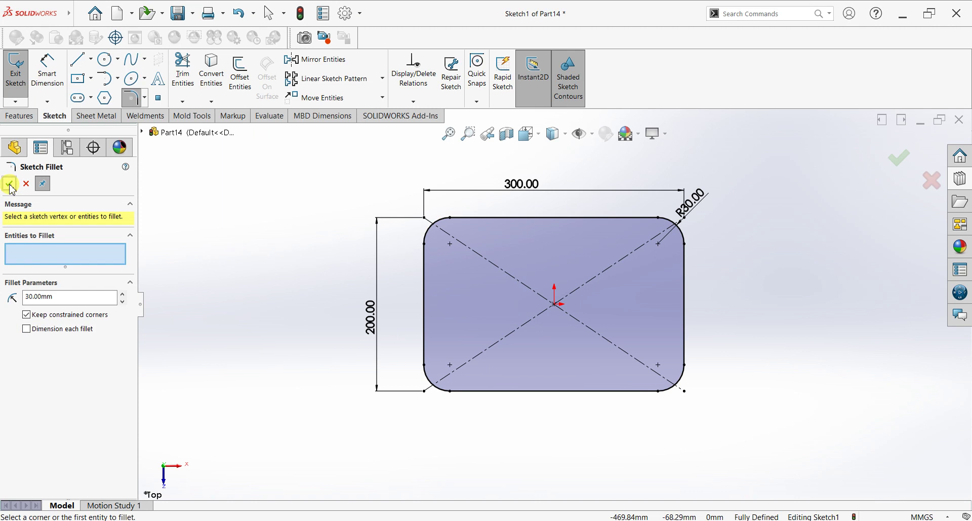
click(10, 184)
Extrude the rounded rectangle as a blind boss 100 mm deep in the reversed, downward direction
click(19, 115)
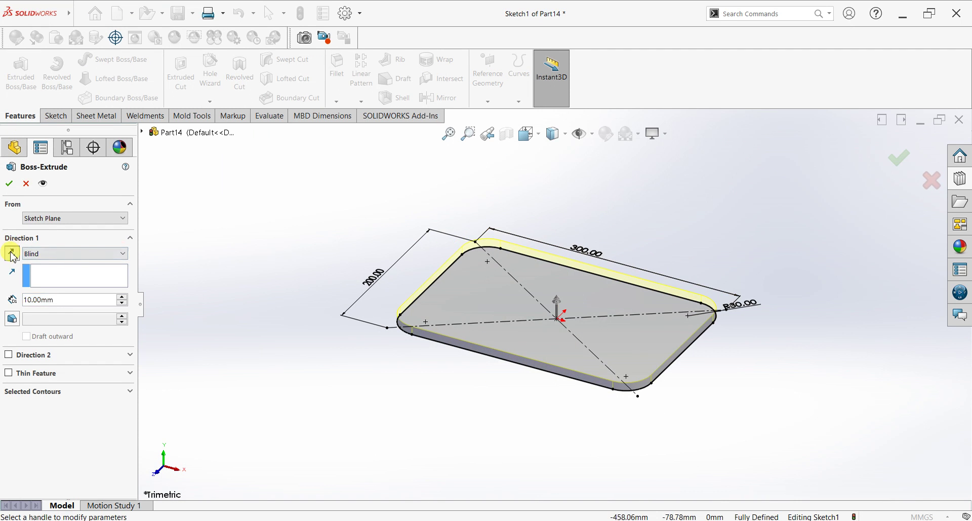
click(11, 253)
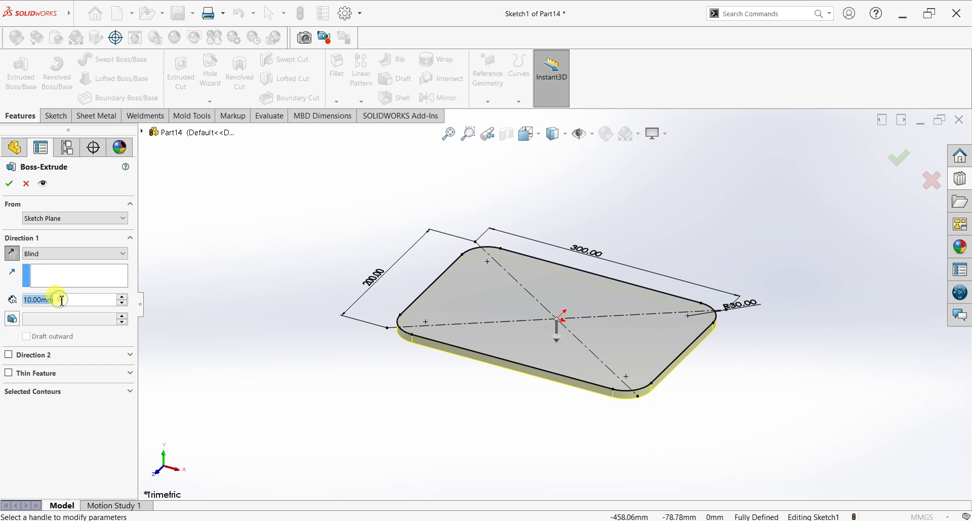
text(100)
key(Return)
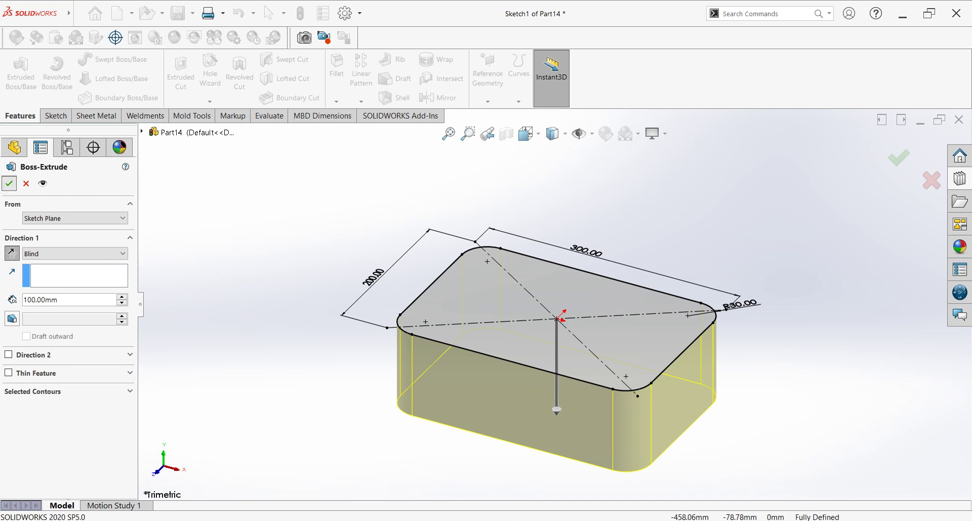
key(Return)
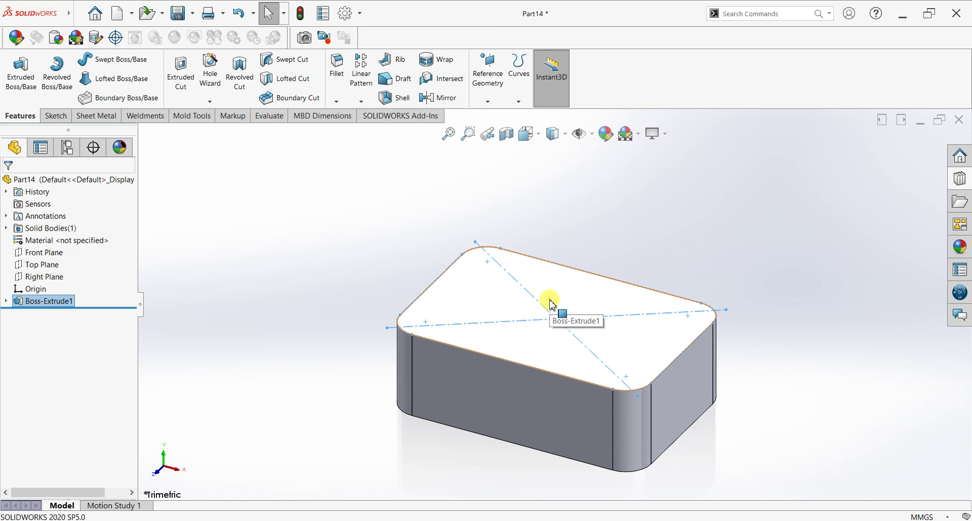
Switch the viewport scene to a plain white background
click(637, 134)
click(639, 164)
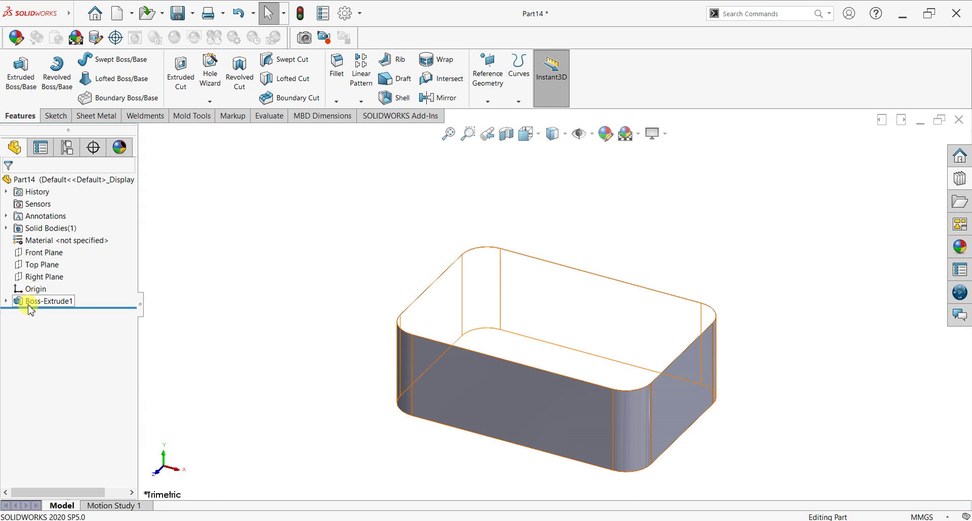
Edit the base extrusion to add a 5° outward draft to its side walls
click(48, 301)
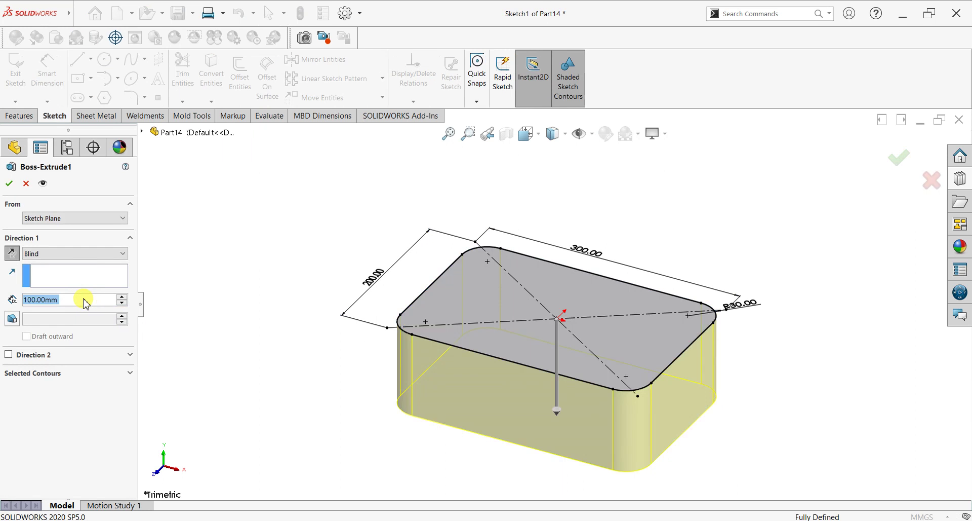
click(11, 319)
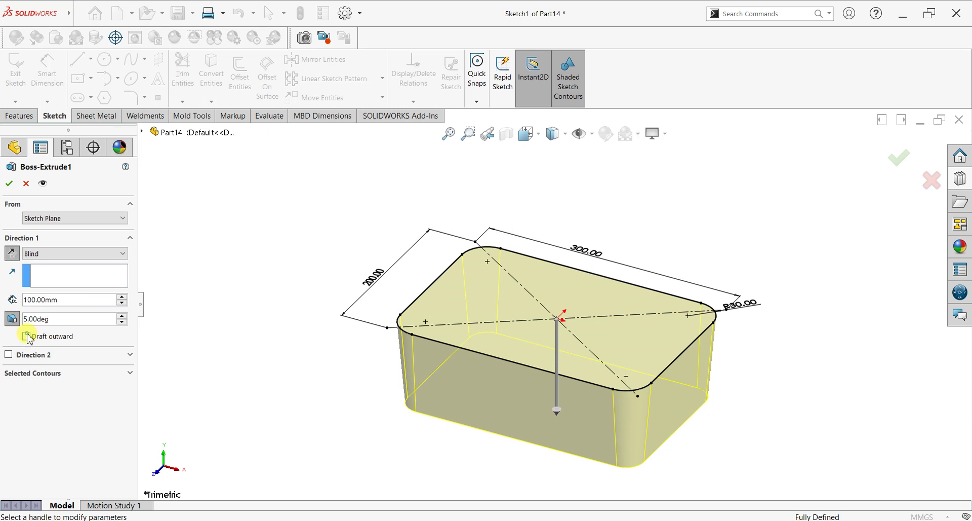
click(26, 336)
click(9, 184)
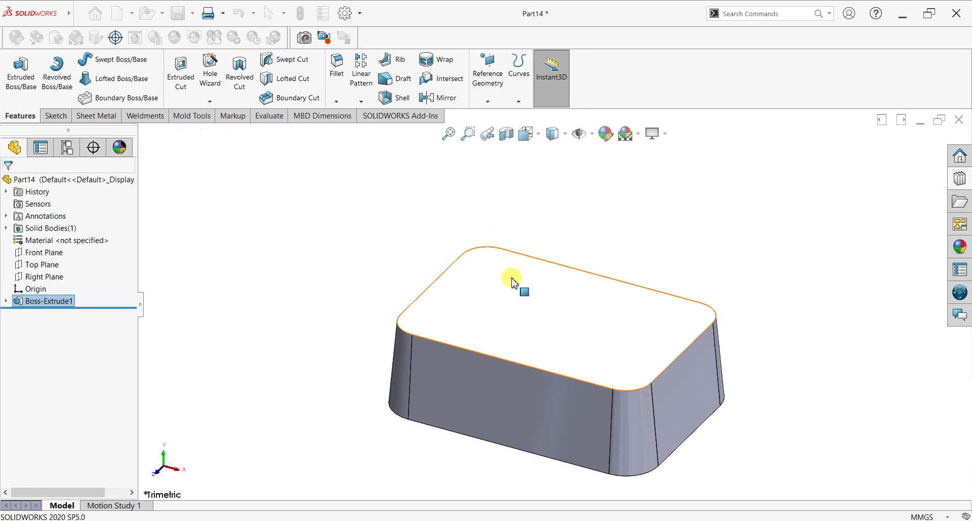
scroll(398, 370, up, 2)
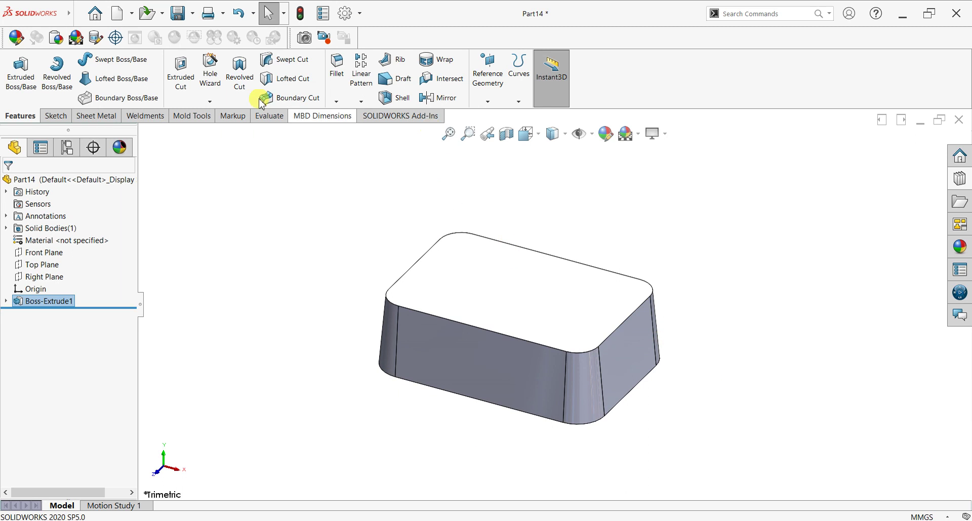
click(349, 75)
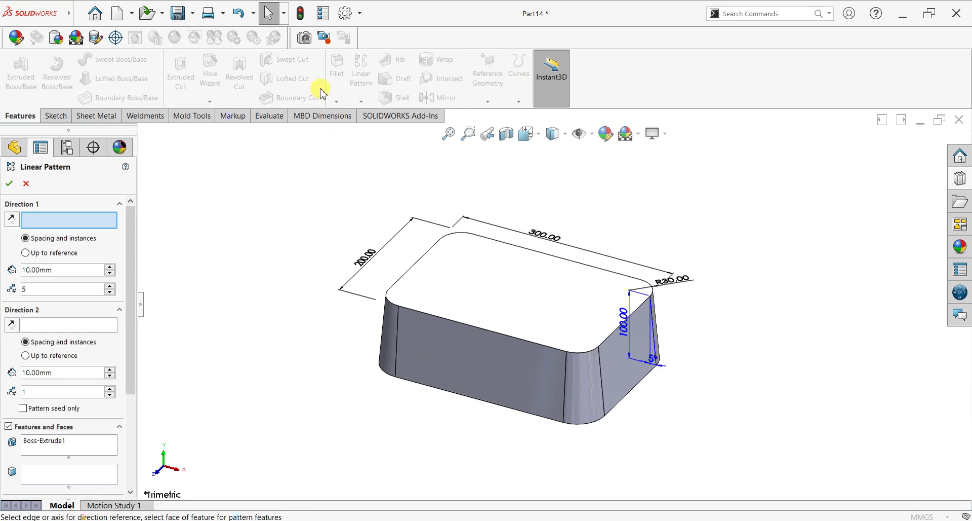
click(26, 184)
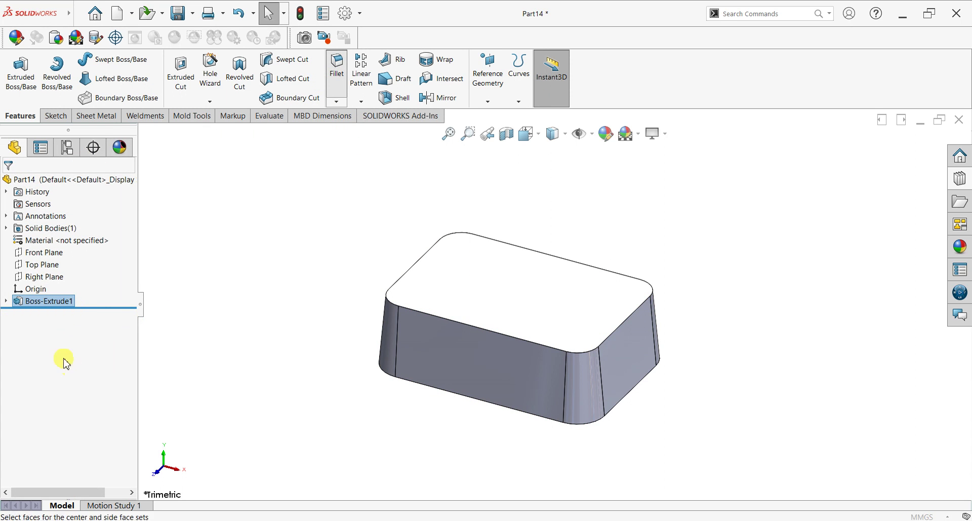
Round the perimeter edges of the block's top face with a constant-size fillet of 10 mm radius
click(25, 234)
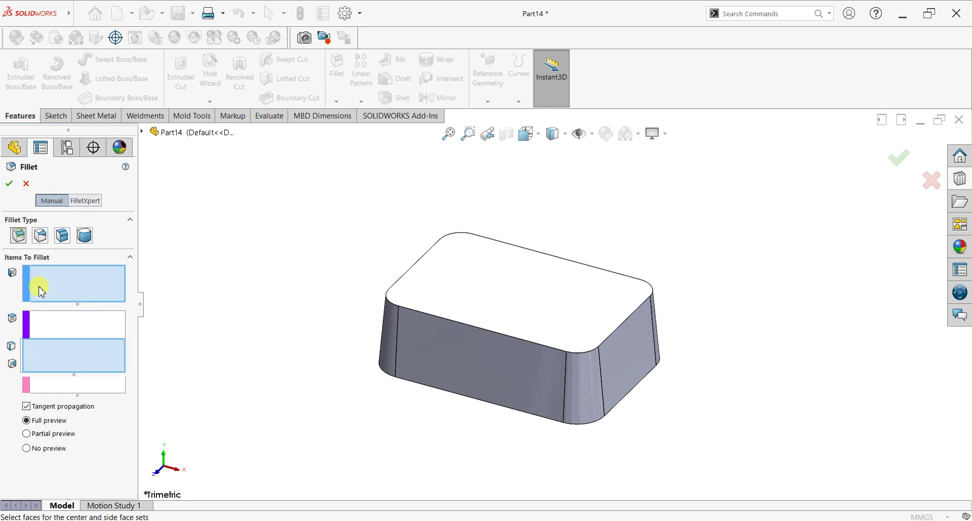
click(59, 421)
drag(60, 420, 17, 417)
click(485, 292)
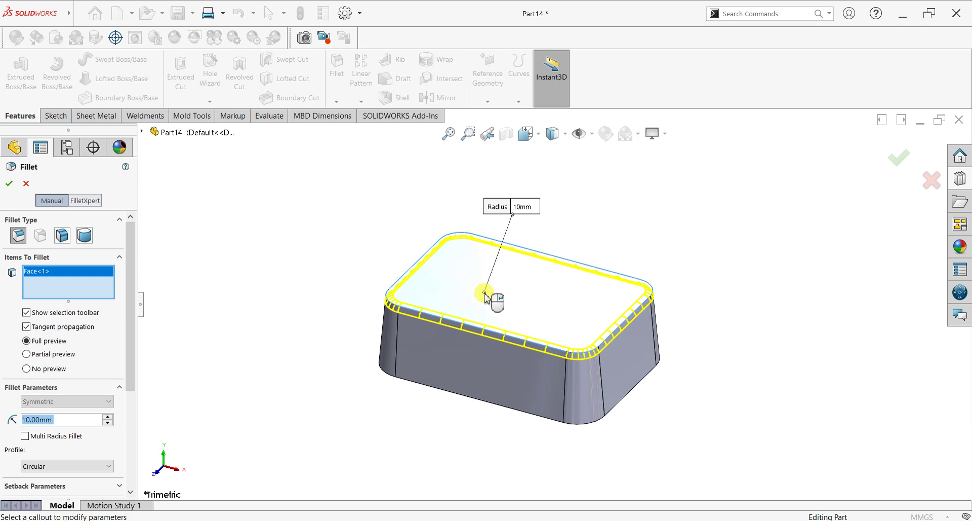
click(11, 183)
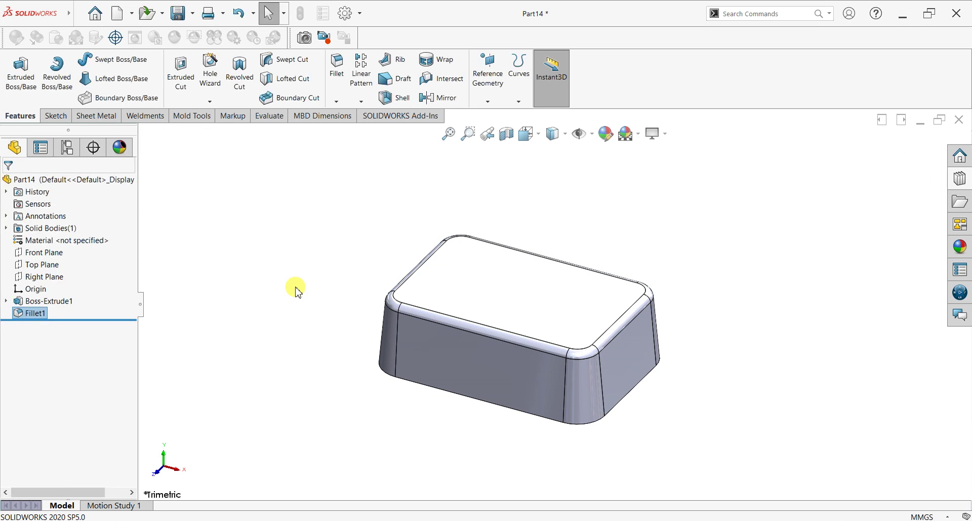
On the Front Plane, sketch a closed trapezoid on the block's bottom edge, with a base about 240 mm wide and a narrower horizontal top
click(61, 255)
key(ctrl+8)
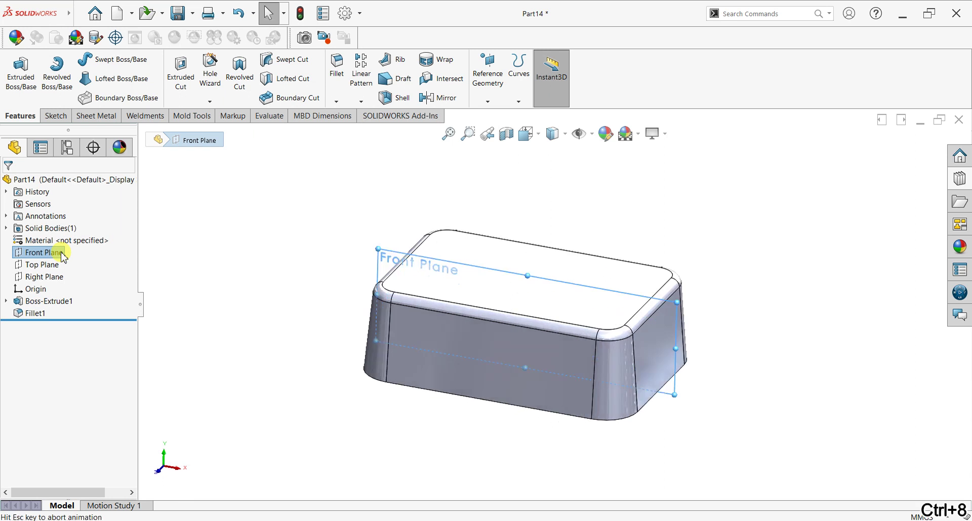
click(55, 115)
click(15, 69)
click(80, 61)
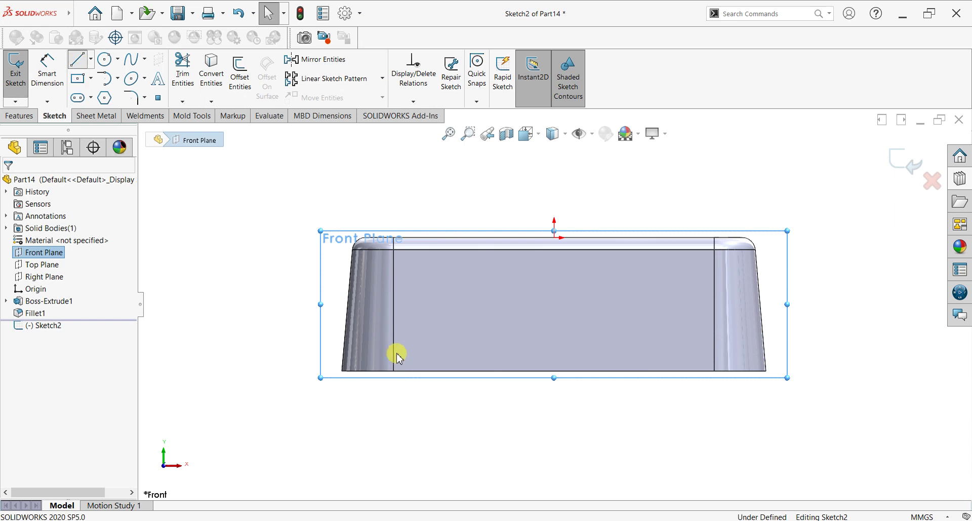
click(394, 371)
click(422, 278)
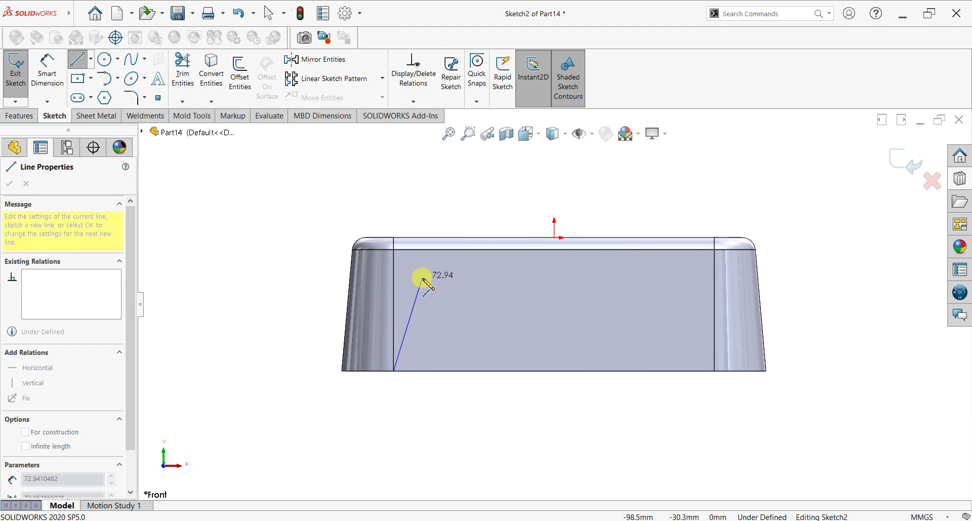
click(682, 278)
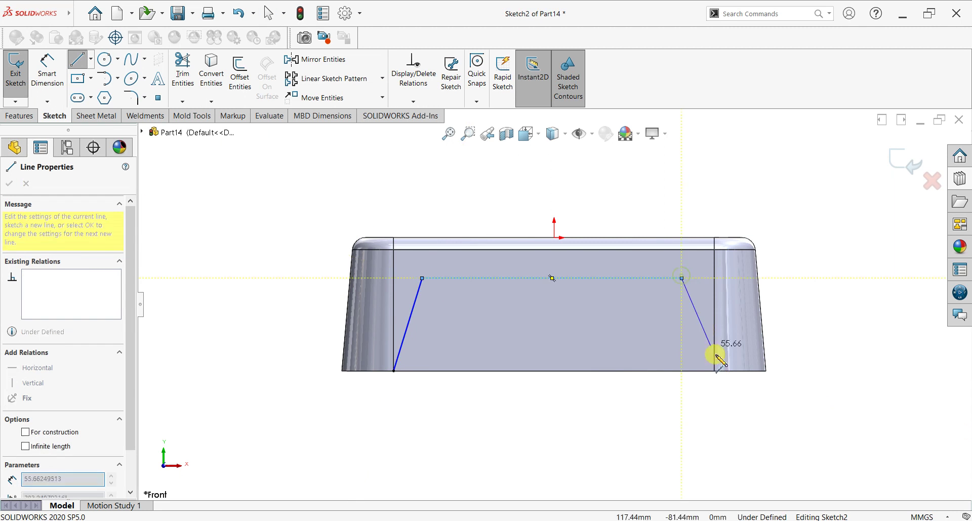
click(714, 371)
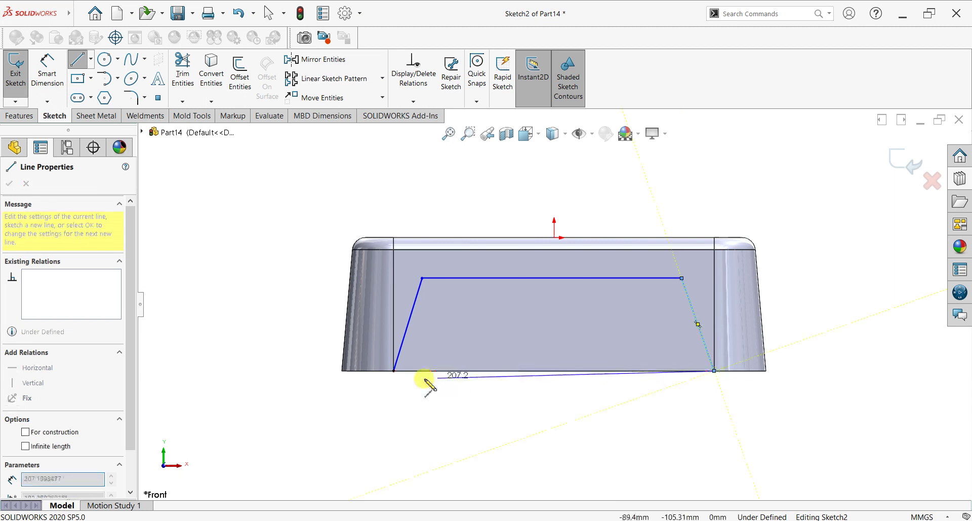
click(394, 370)
right_click(566, 186)
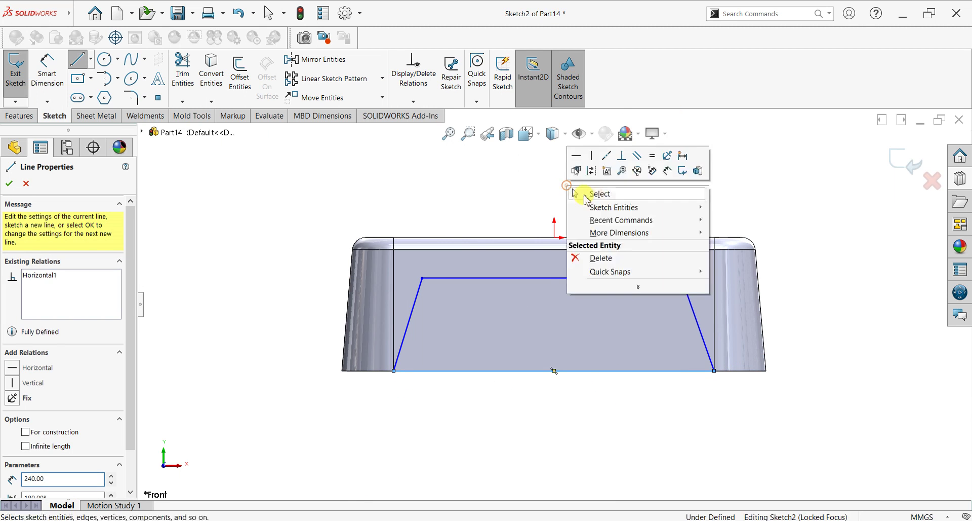
click(581, 192)
Draw a centreline from the origin to the midpoint of the trapezoid's upper line and make it vertical
click(92, 59)
click(99, 88)
click(555, 237)
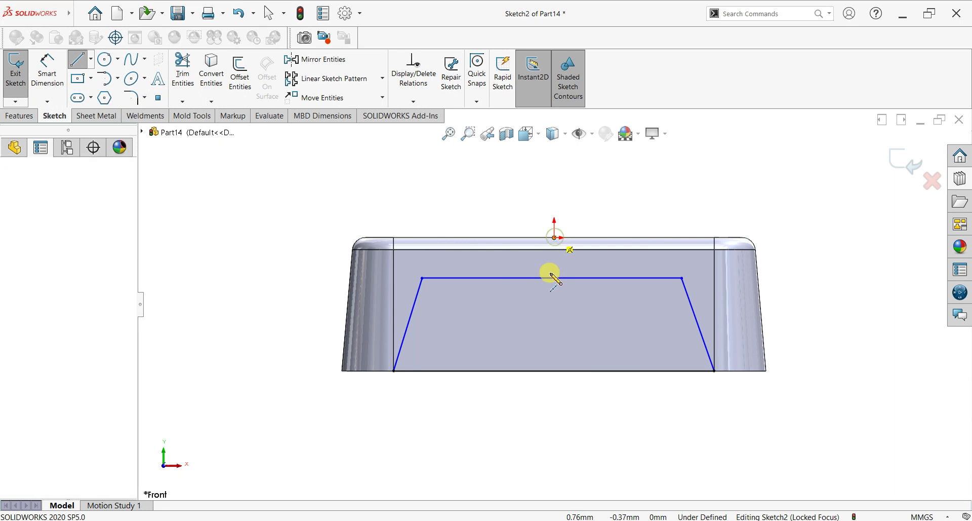
click(552, 278)
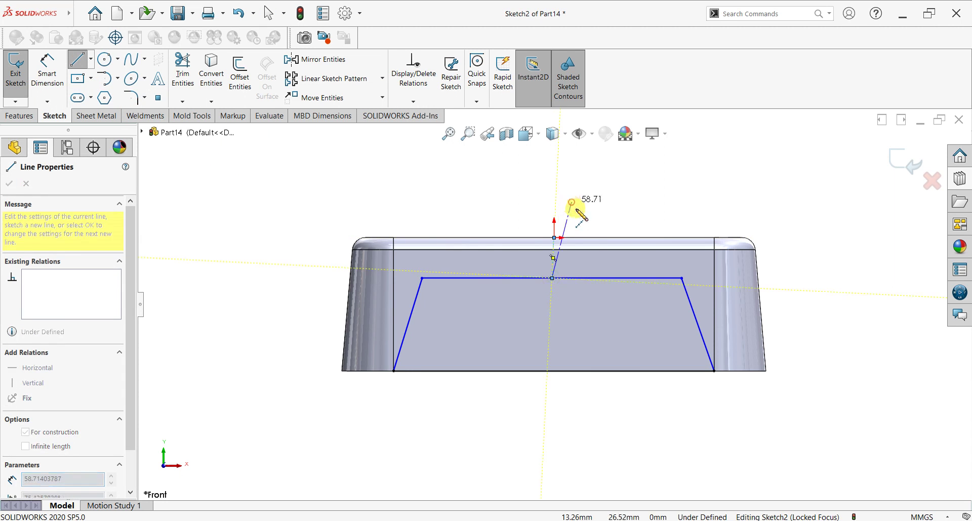
key(Escape)
scroll(646, 266, down, 1)
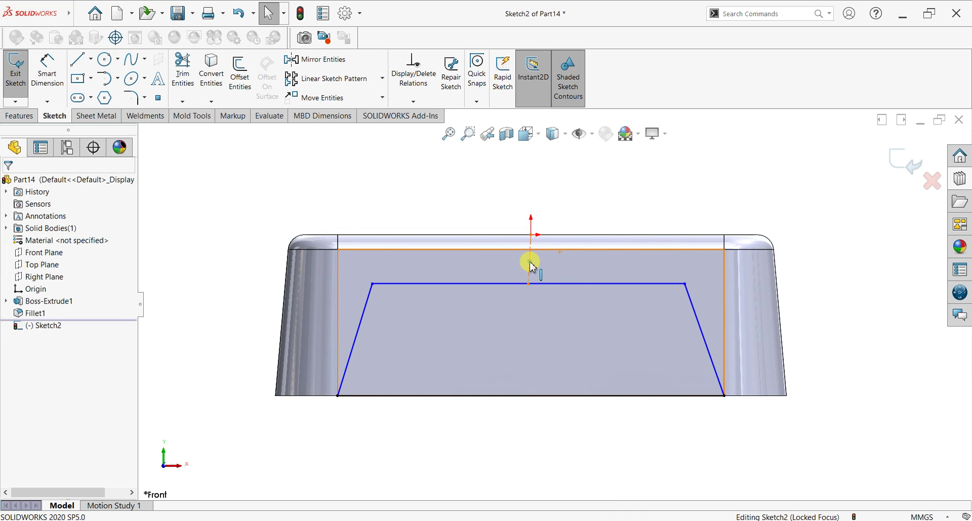
click(531, 266)
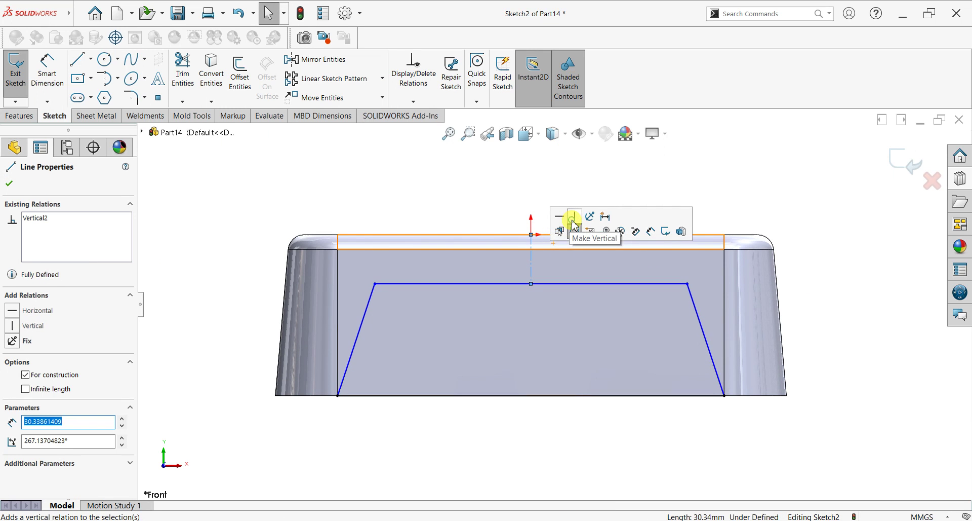
click(9, 183)
Dimension the trapezoid's upper line 25 mm below the origin
click(56, 76)
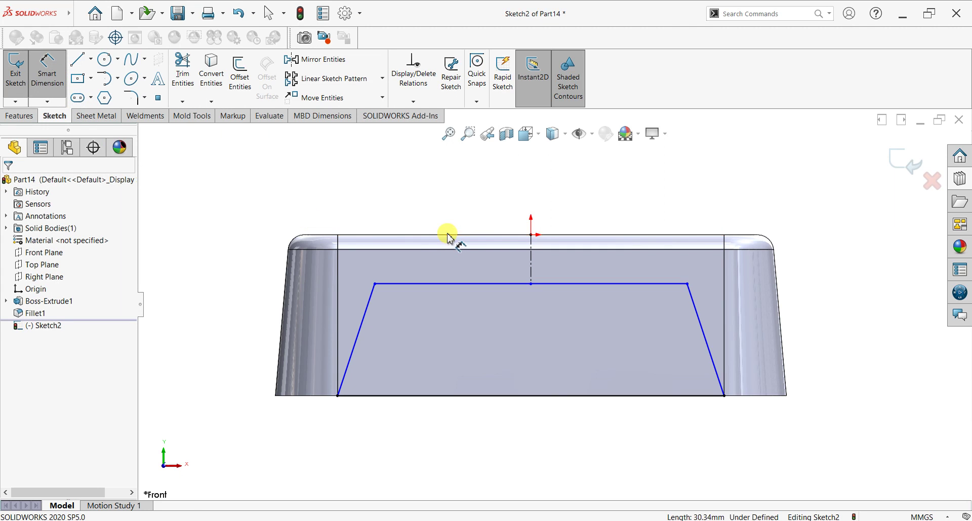
click(531, 236)
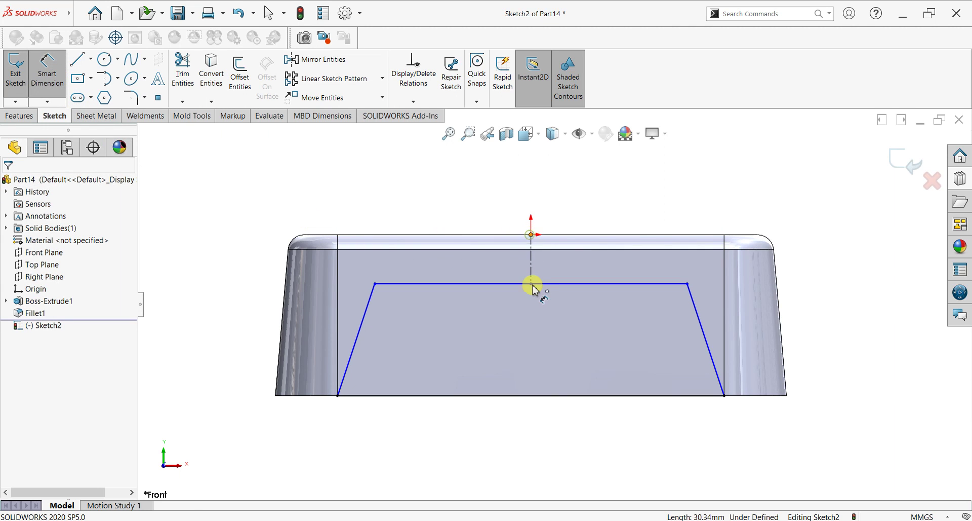
click(532, 283)
click(224, 276)
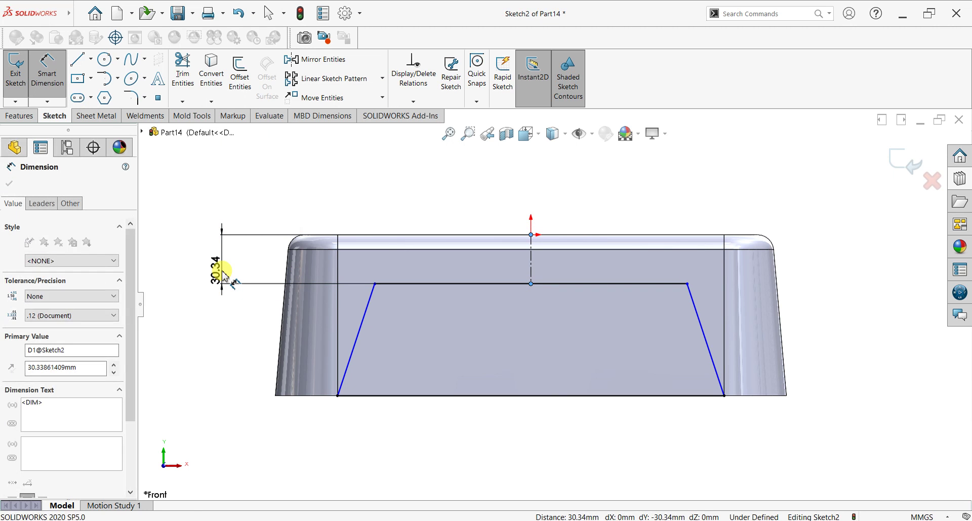
key(Return)
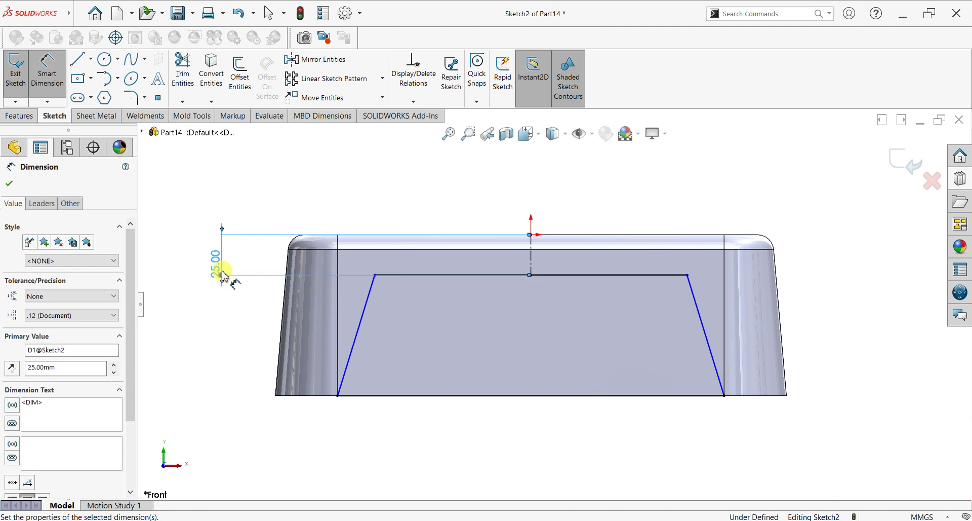
Dimension the width of the trapezoid's upper line between its two end points as 230 mm
click(687, 275)
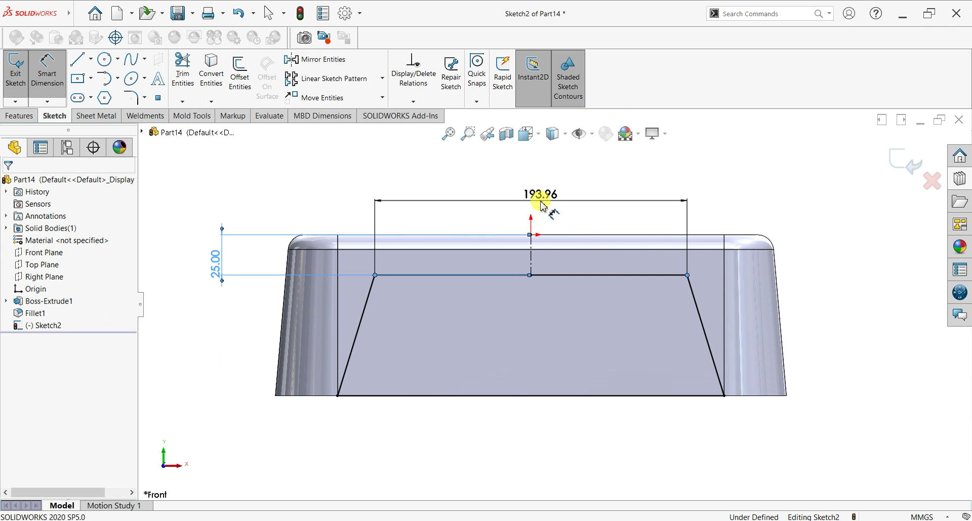
click(541, 202)
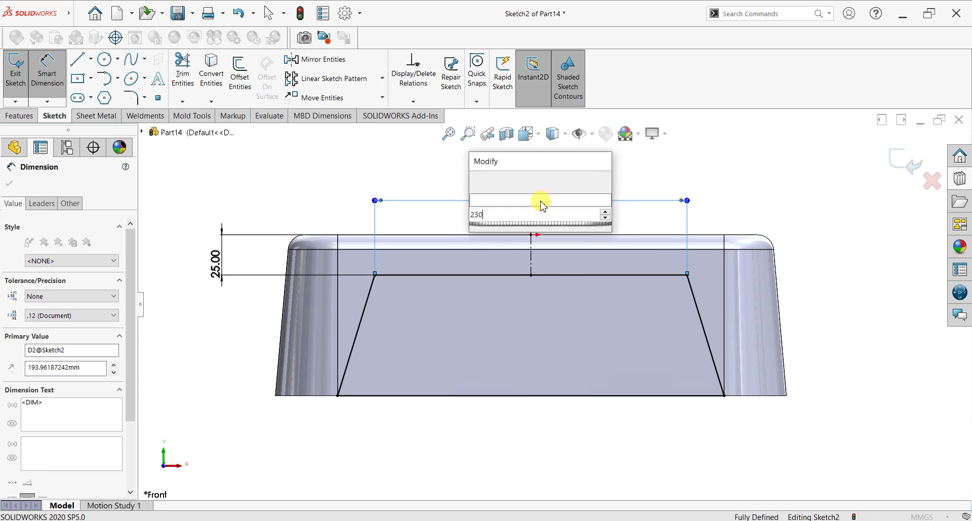
key(Return)
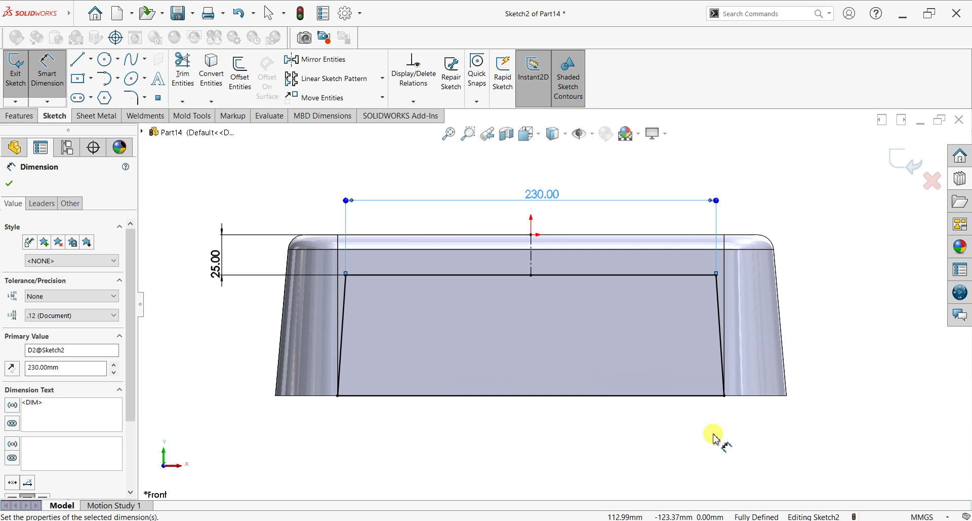
click(7, 186)
Round the trapezoid's two upper corners with 10 mm sketch fillets, accepting the removal of conflicting relations
click(348, 276)
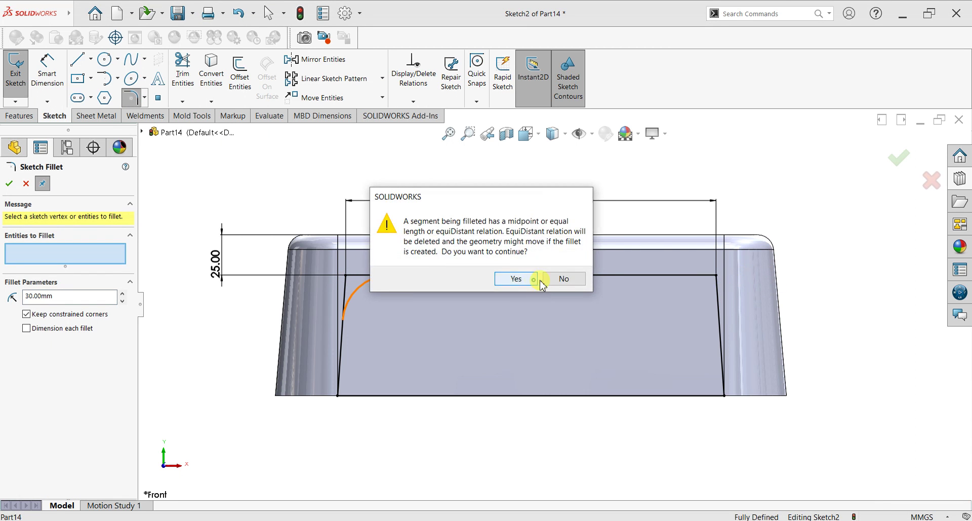
click(534, 280)
click(716, 276)
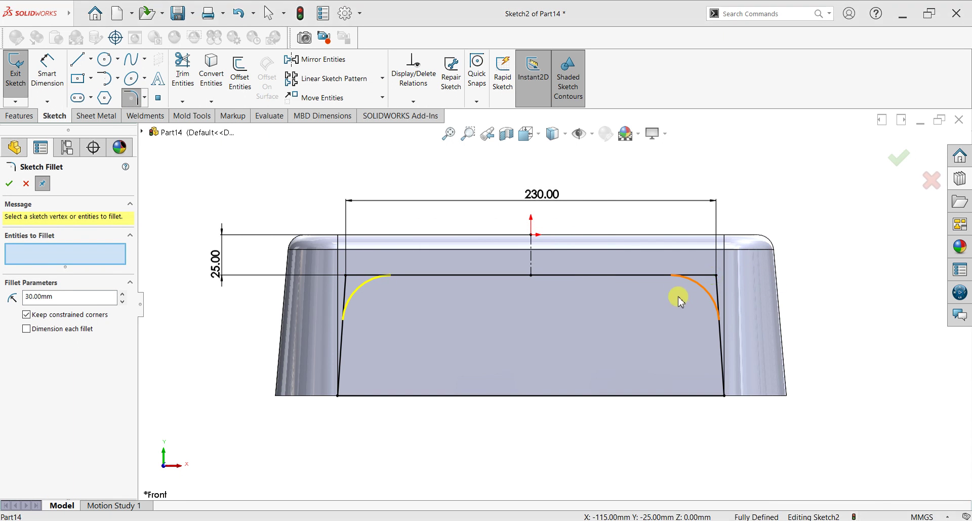
click(511, 278)
click(89, 306)
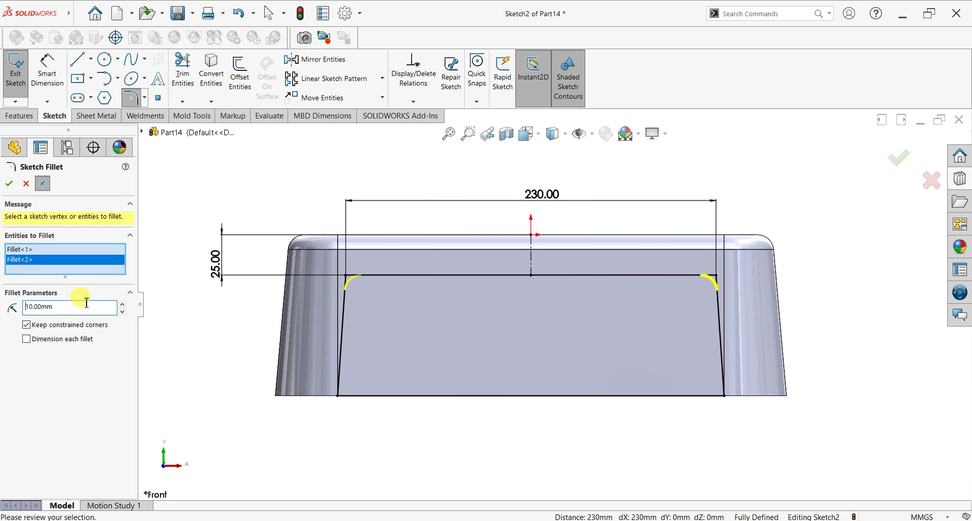
click(10, 184)
click(10, 184)
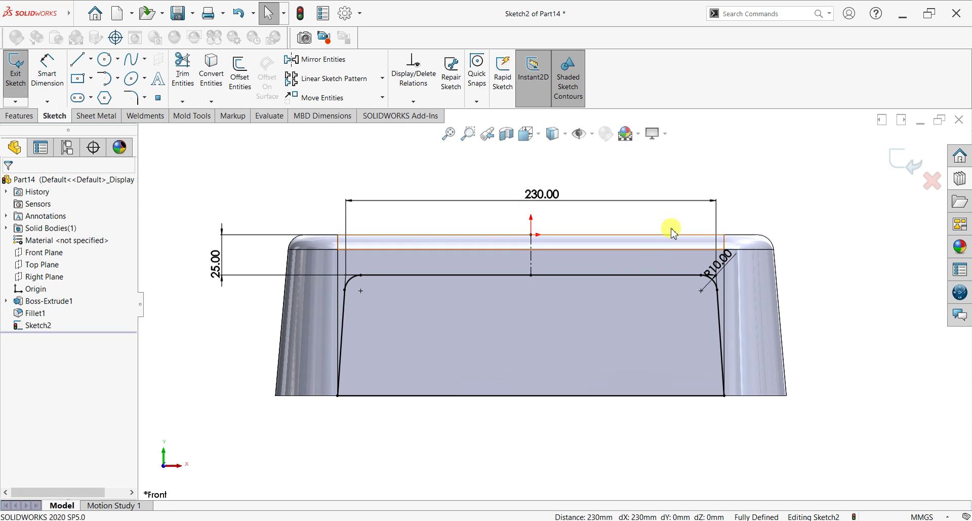
Cut the rounded trapezoid profile out of the block with a Mid Plane extruded cut deep enough to pass through its full depth
middle_drag(655, 235, 636, 256)
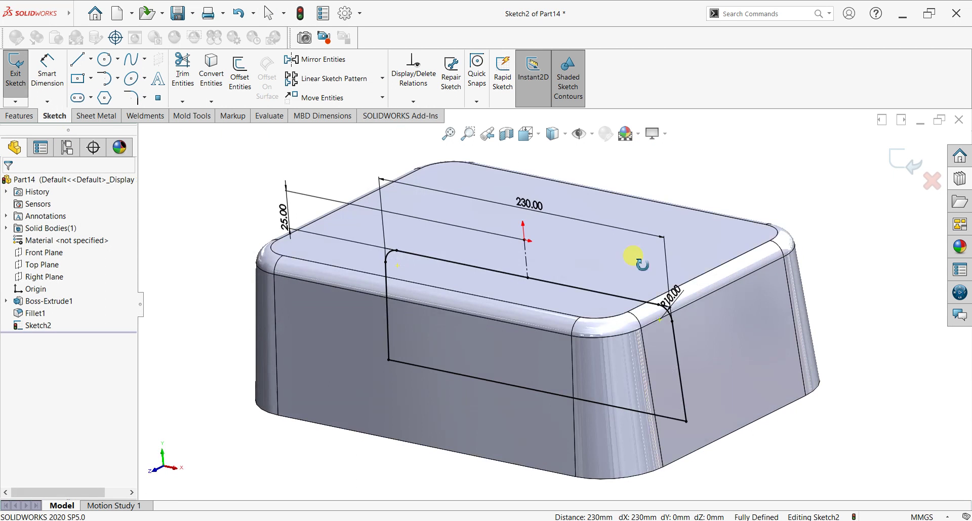
click(20, 116)
click(181, 71)
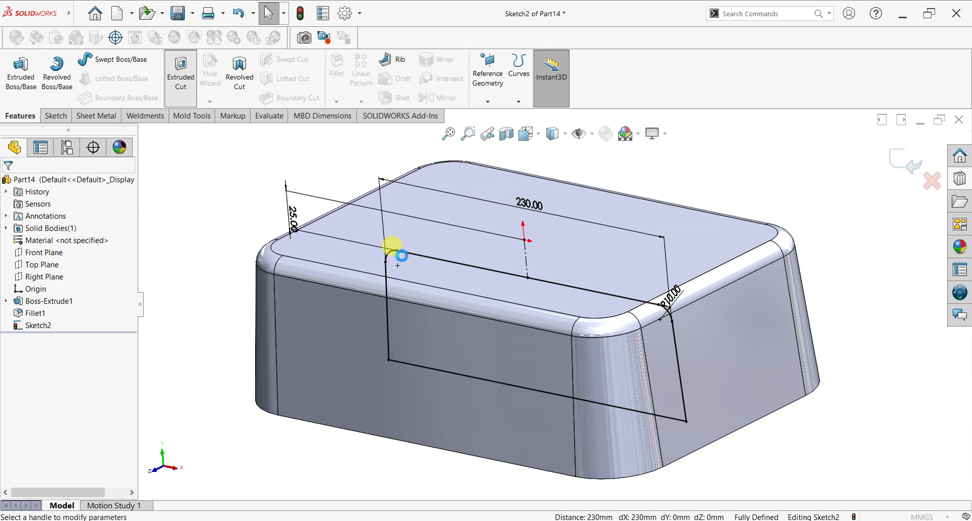
scroll(512, 264, up, 3)
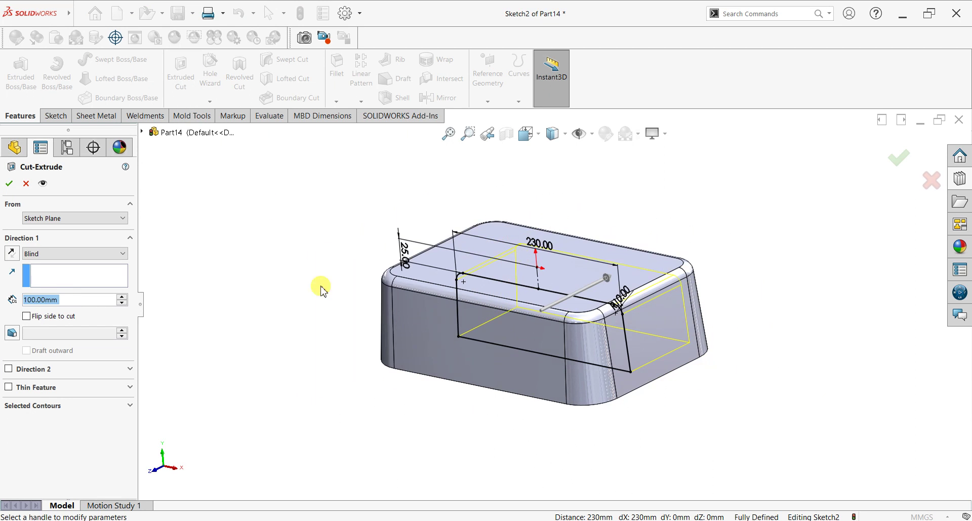
click(45, 253)
click(55, 333)
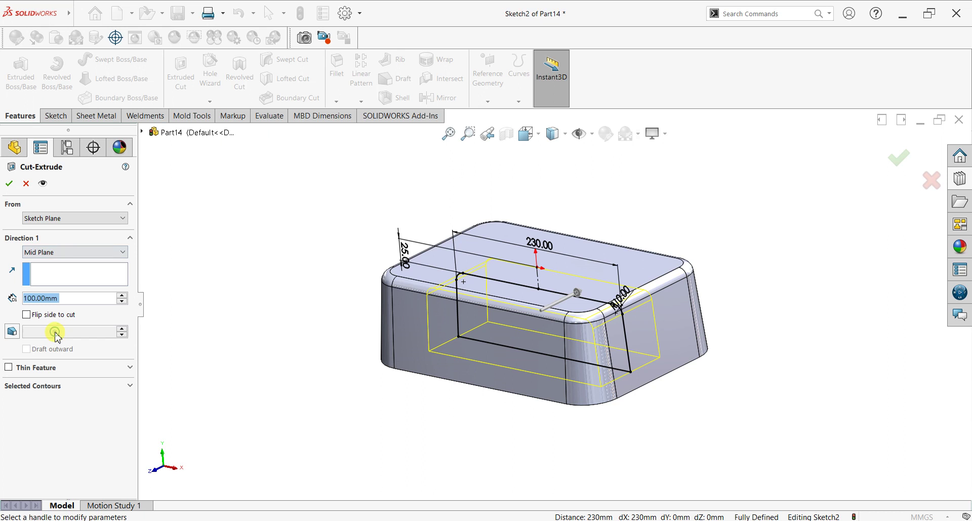
click(125, 297)
click(126, 297)
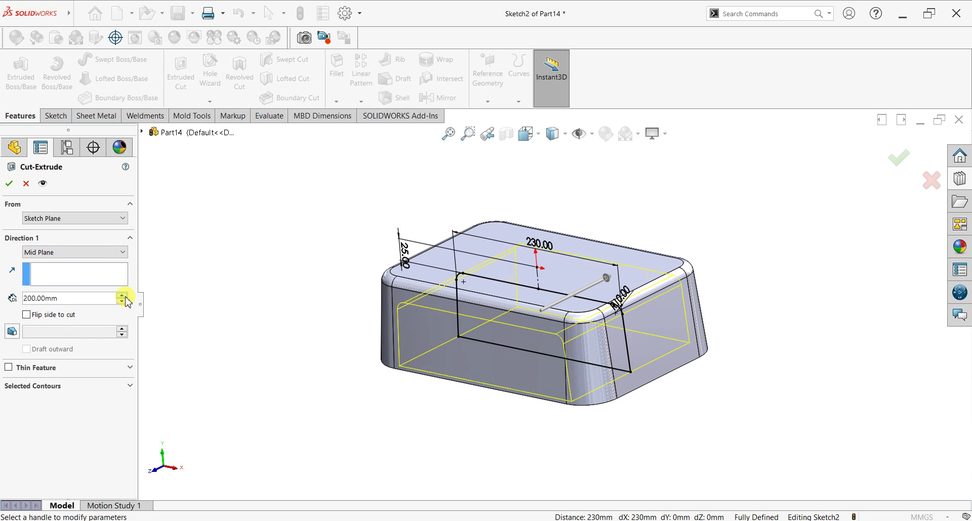
click(122, 295)
click(122, 295)
click(9, 184)
On the Right Plane, sketch a closed trapezoid on the block's bottom edge, with a 140 mm base and a horizontal top about 96 mm wide
middle_drag(654, 420, 521, 395)
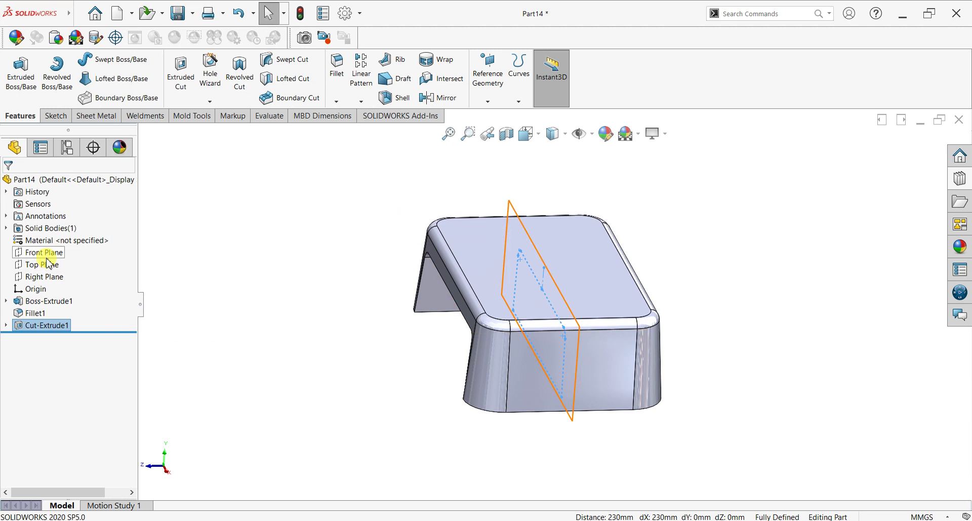
click(47, 277)
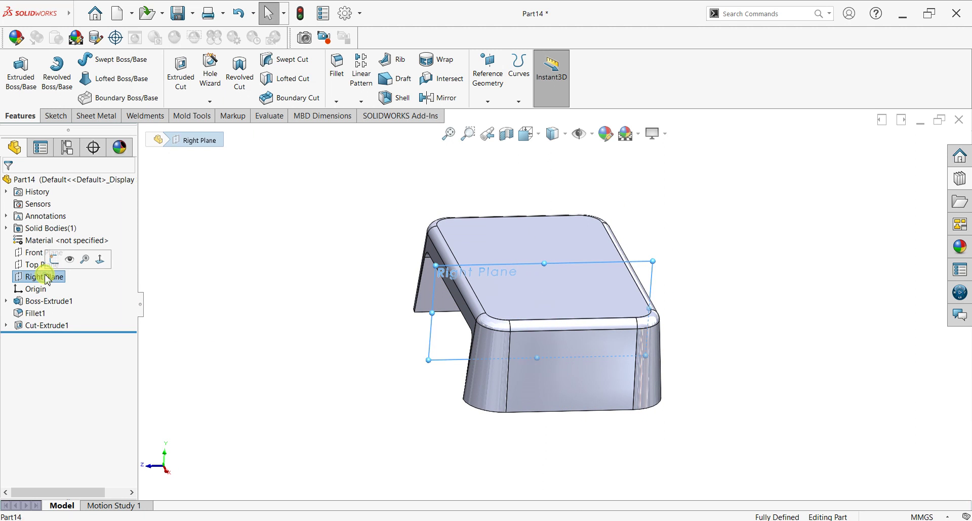
key(ctrl+8)
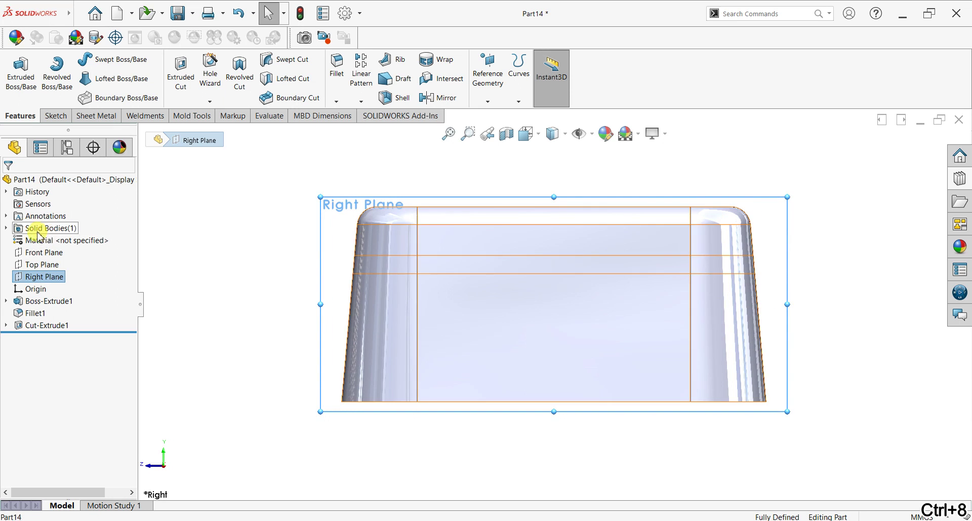
click(55, 115)
click(15, 71)
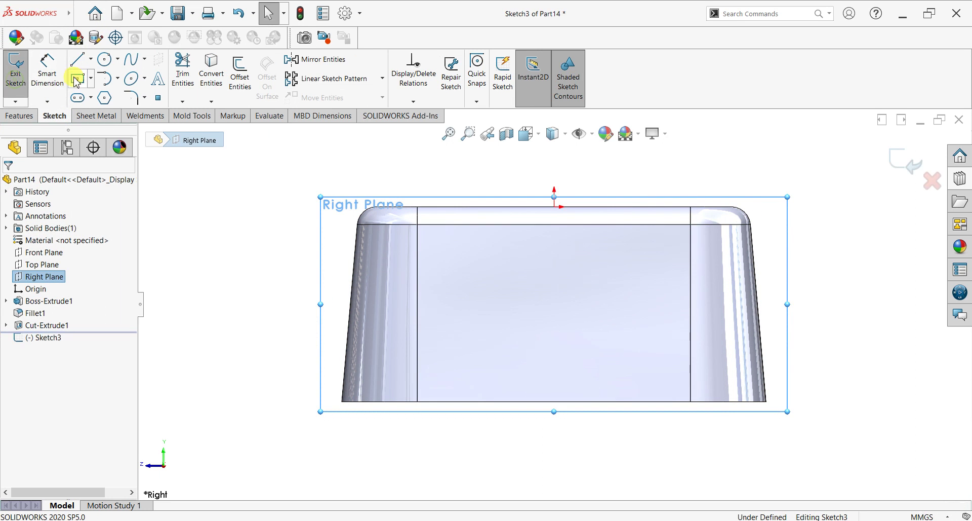
key(l)
click(418, 402)
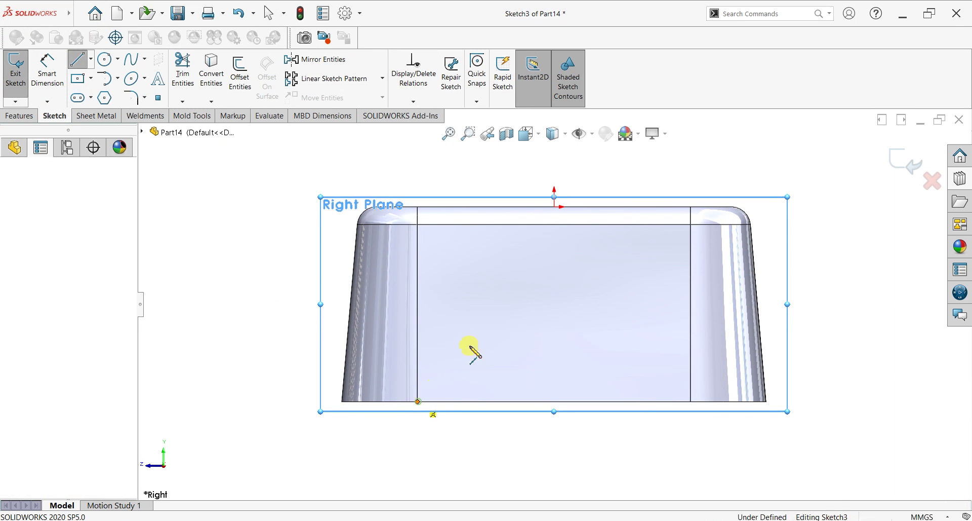
click(462, 270)
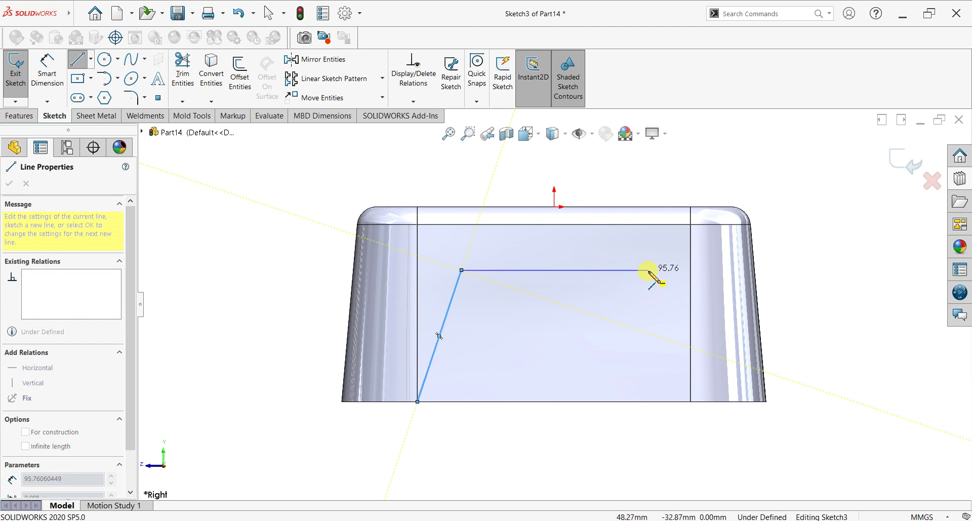
click(649, 270)
click(691, 401)
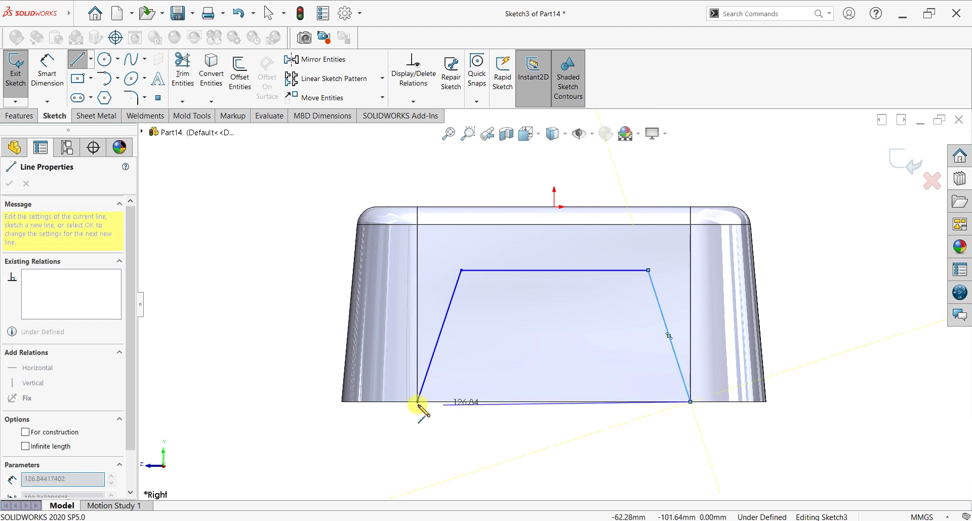
click(418, 401)
right_click(610, 154)
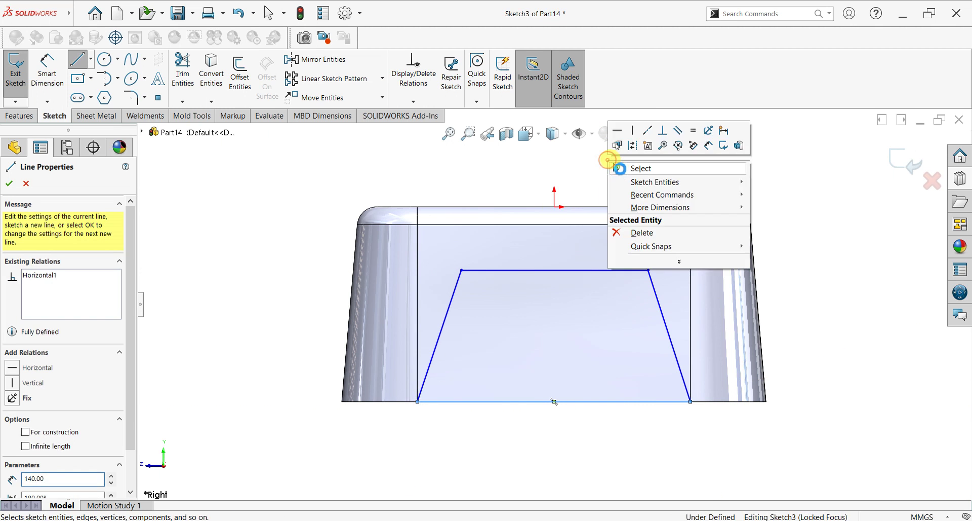
click(627, 166)
Make the trapezoid's upper line horizontal and draw a vertical centreline from the origin to its midpoint
click(575, 271)
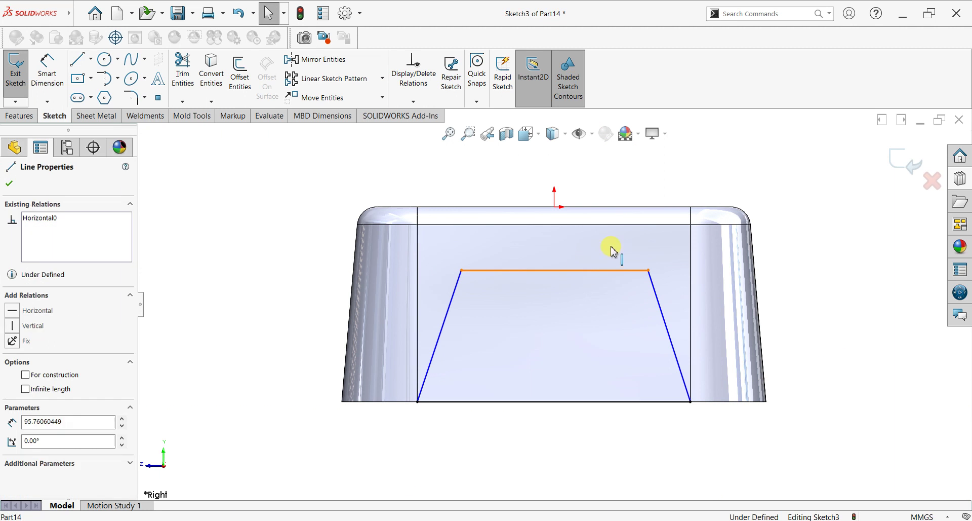
click(607, 229)
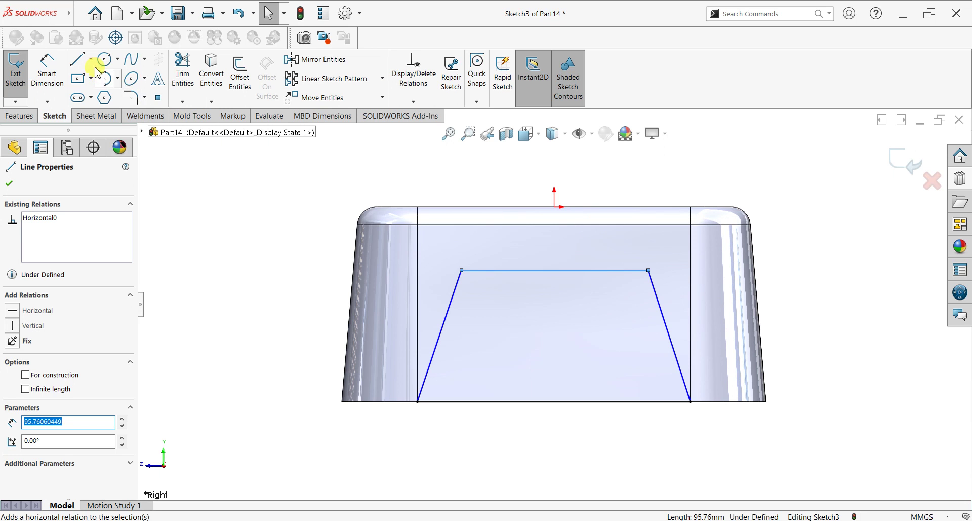
click(91, 60)
click(95, 90)
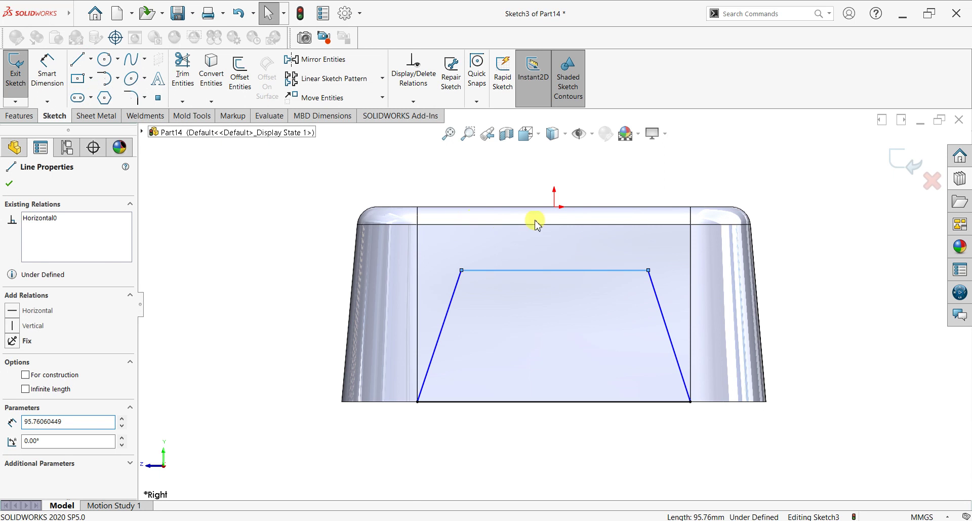
click(555, 208)
click(555, 270)
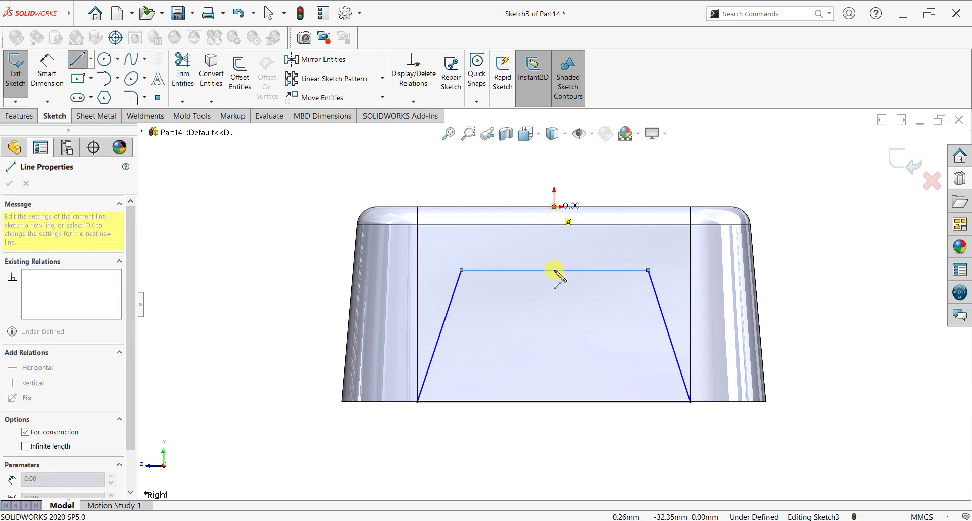
key(Escape)
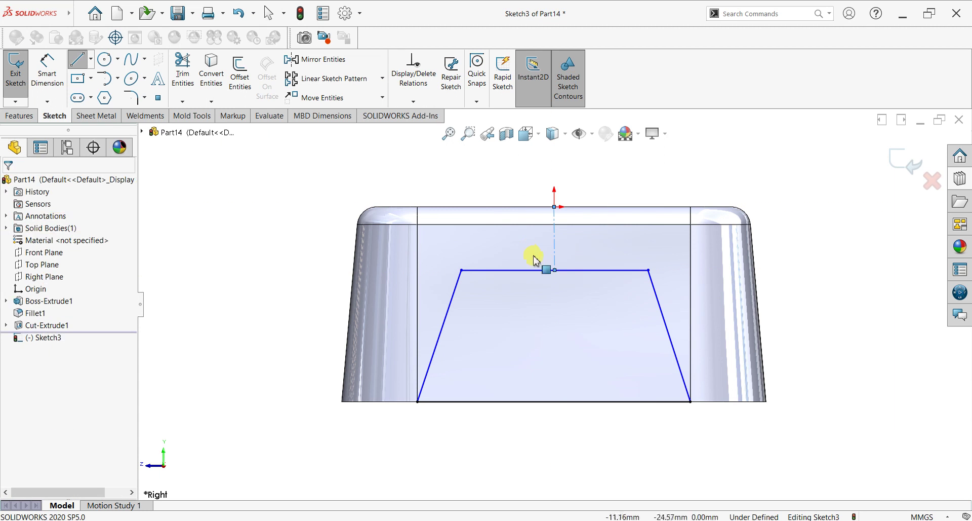
click(554, 253)
click(594, 208)
click(11, 183)
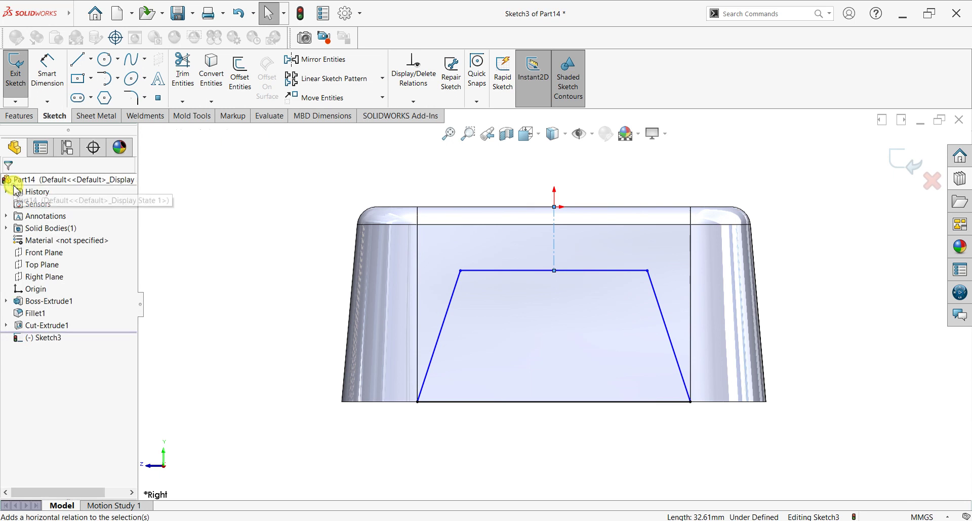
Dimension the trapezoid's upper line 25 mm below the origin and set its length to 120 mm
click(47, 69)
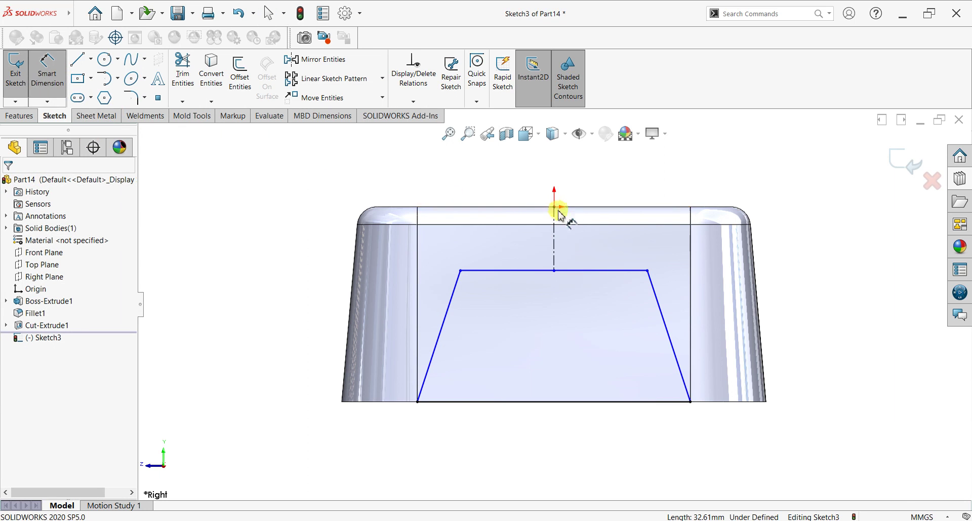
click(303, 244)
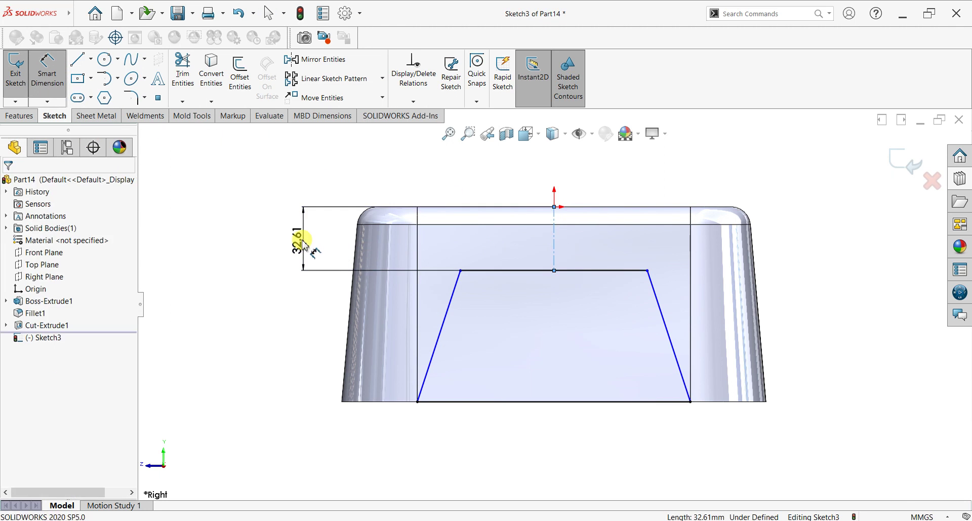
key(Return)
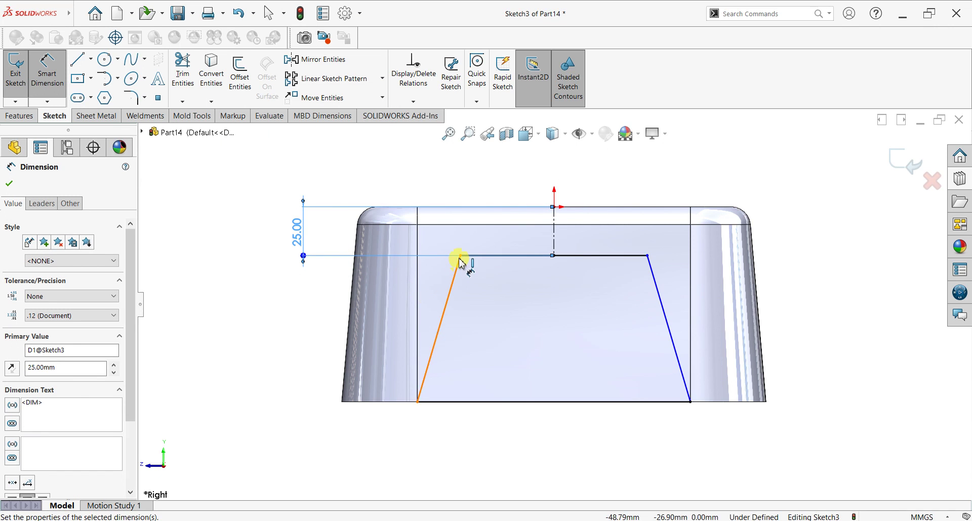
click(648, 255)
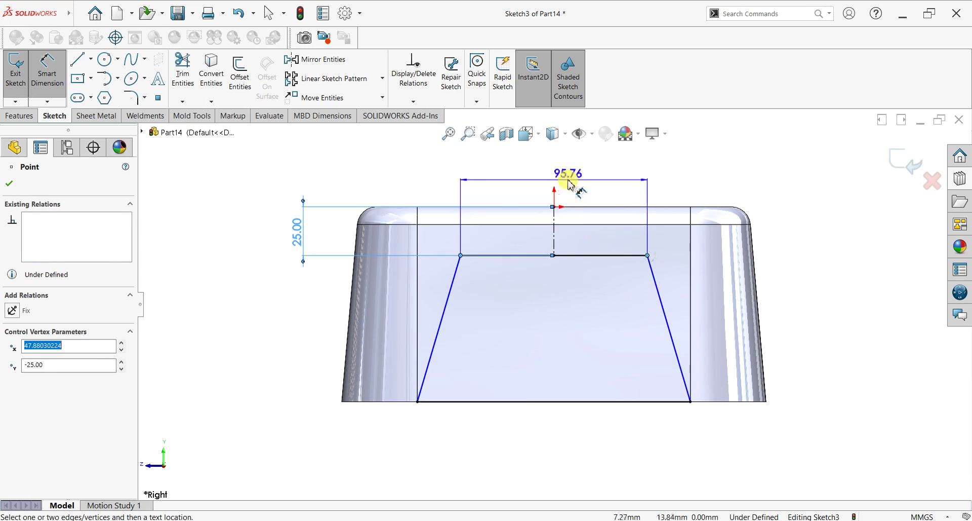
click(570, 183)
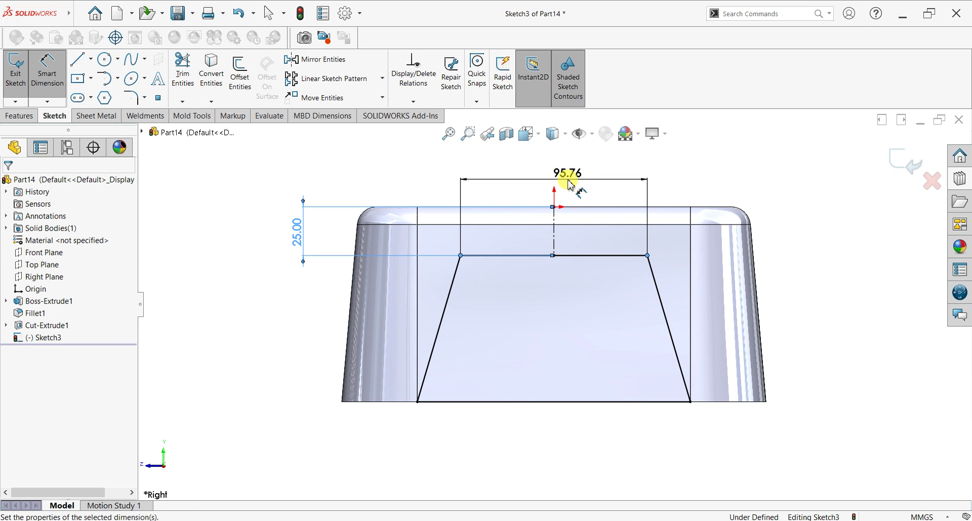
key(Return)
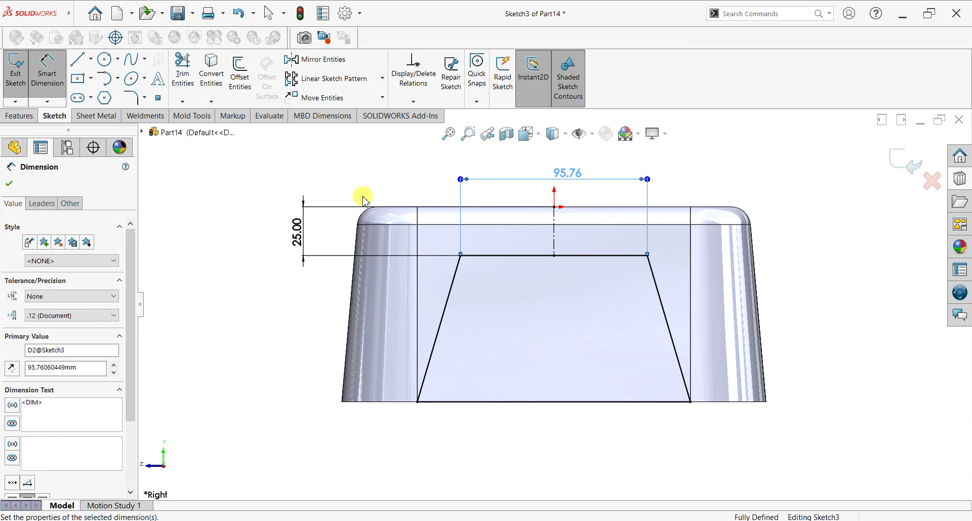
click(9, 183)
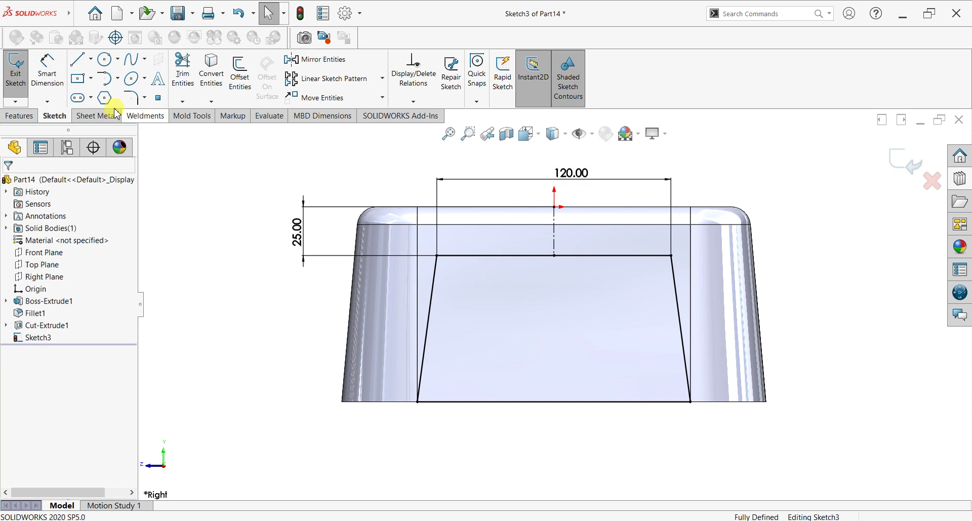
Round the trapezoid's two upper corners with 10 mm sketch fillets
mouse_move(738, 220)
mouse_down()
mouse_move(408, 279)
mouse_move(417, 289)
mouse_up()
click(515, 284)
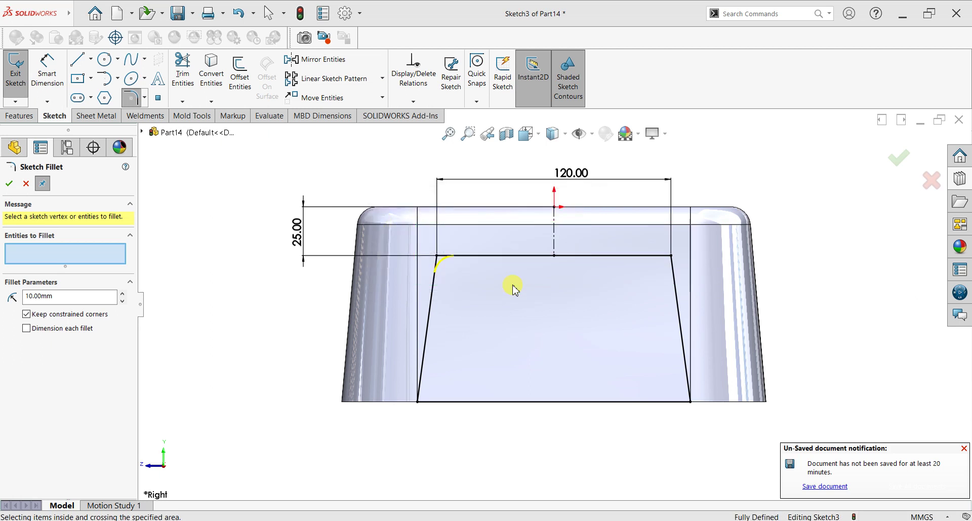
click(514, 282)
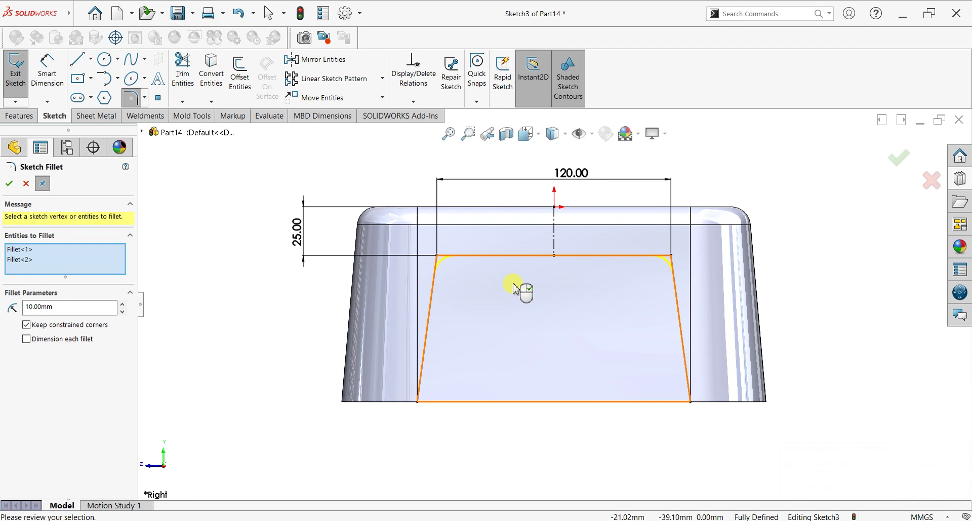
click(10, 185)
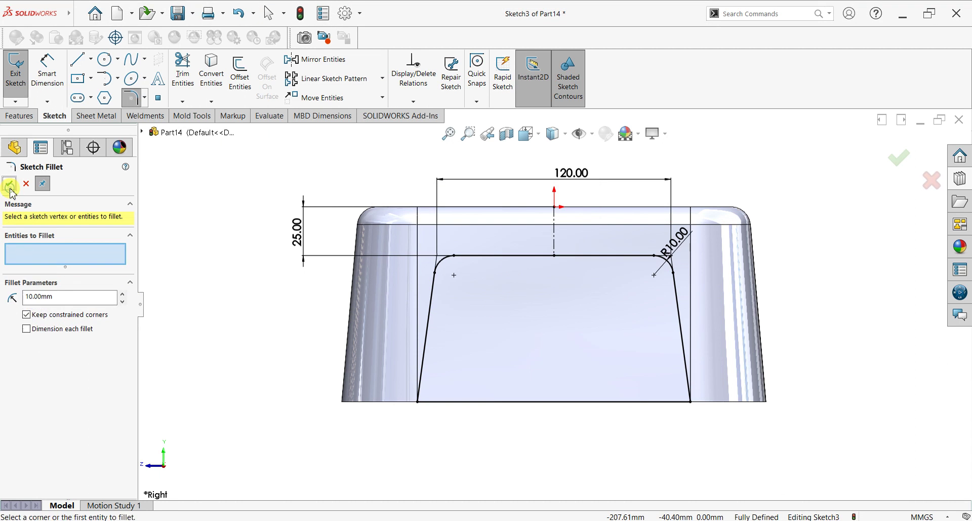
click(10, 185)
Cut the rounded trapezoid profile through the block's full length with a 370 mm Mid Plane extruded cut
click(19, 116)
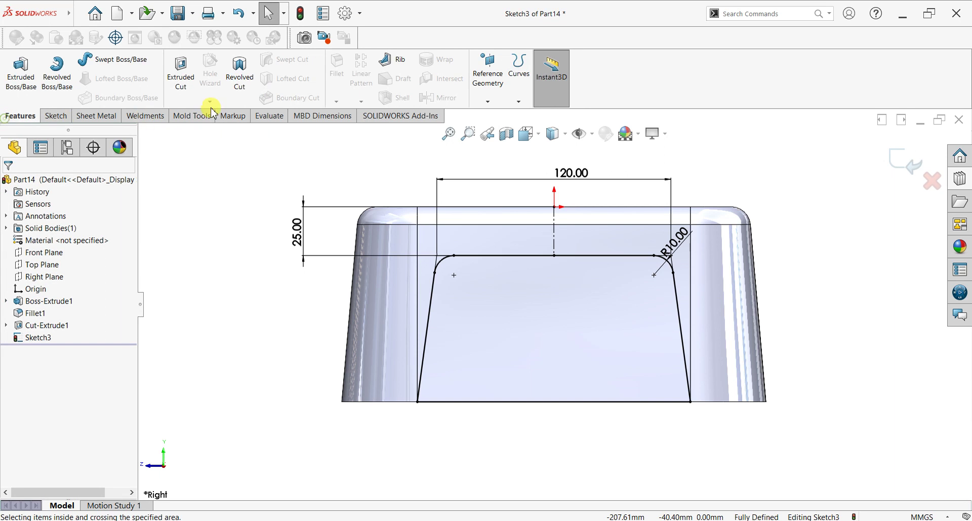
click(181, 71)
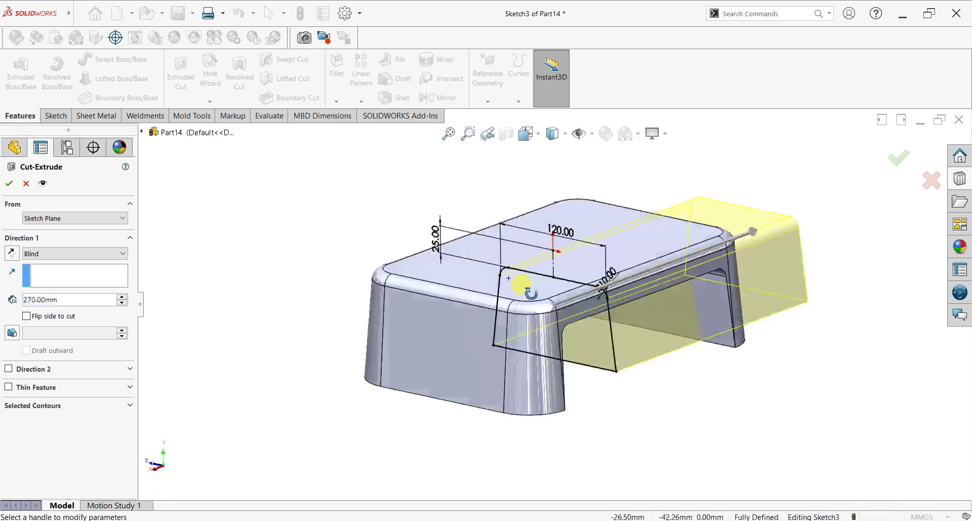
click(40, 252)
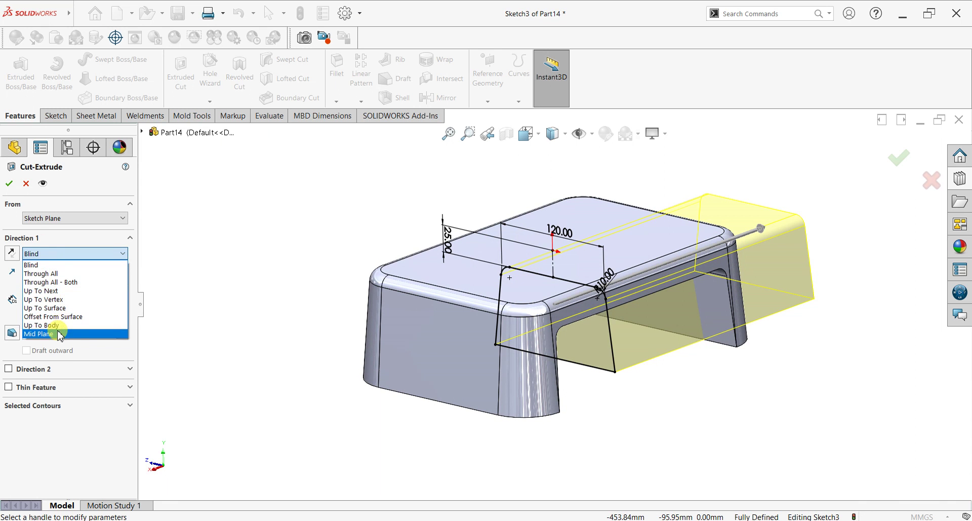
click(55, 331)
click(122, 296)
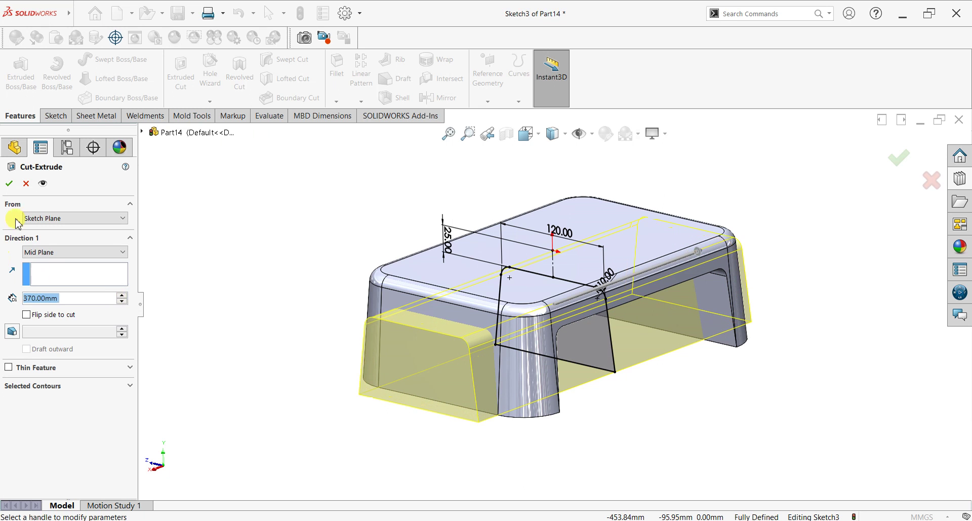
click(9, 187)
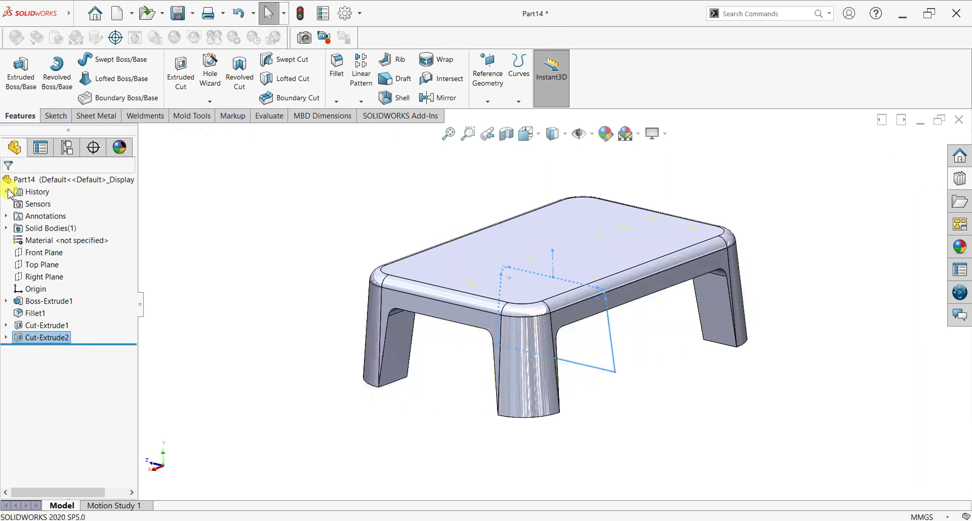
Start a 2 mm shell and pick the flat underside plus one leg's two inner faces and their fillets as faces to remove
click(627, 401)
mouse_move(627, 401)
middle_down()
mouse_move(553, 332)
mouse_move(622, 358)
mouse_move(642, 404)
mouse_move(570, 386)
mouse_move(521, 245)
mouse_move(530, 181)
mouse_move(503, 147)
mouse_move(510, 210)
mouse_move(506, 160)
middle_up()
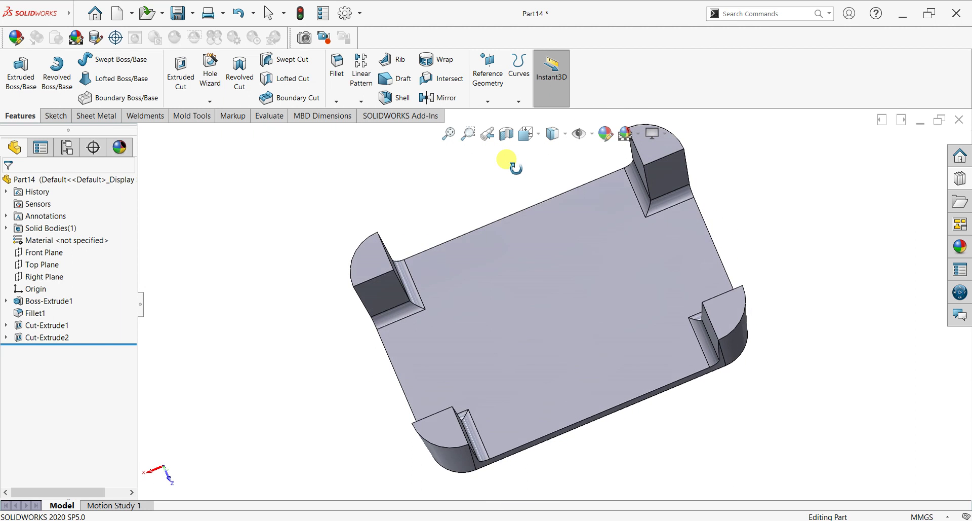
middle_drag(533, 389, 526, 343)
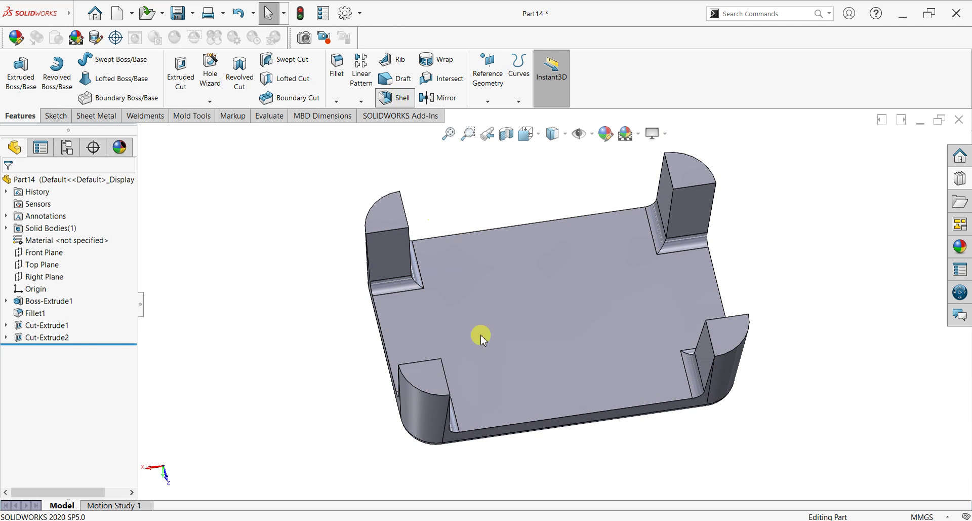
text(2)
key(Return)
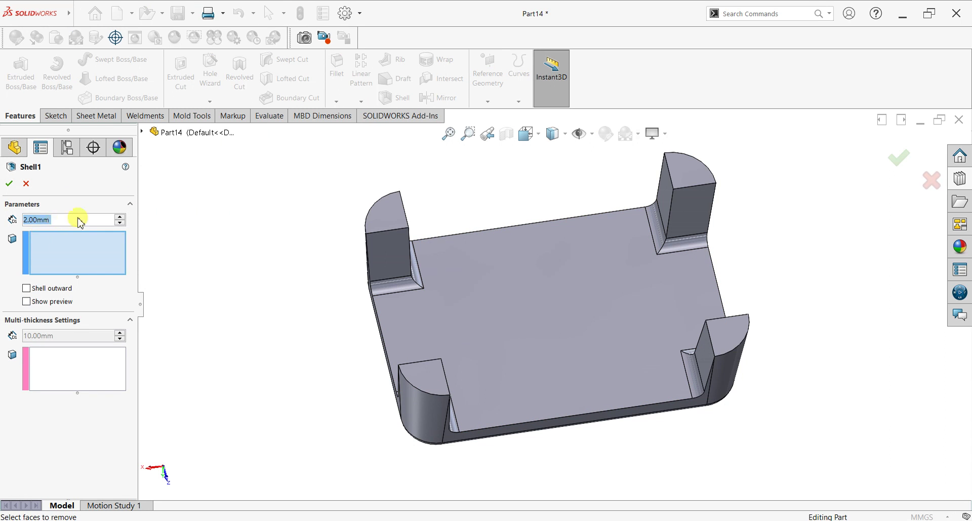
middle_drag(473, 336, 455, 308)
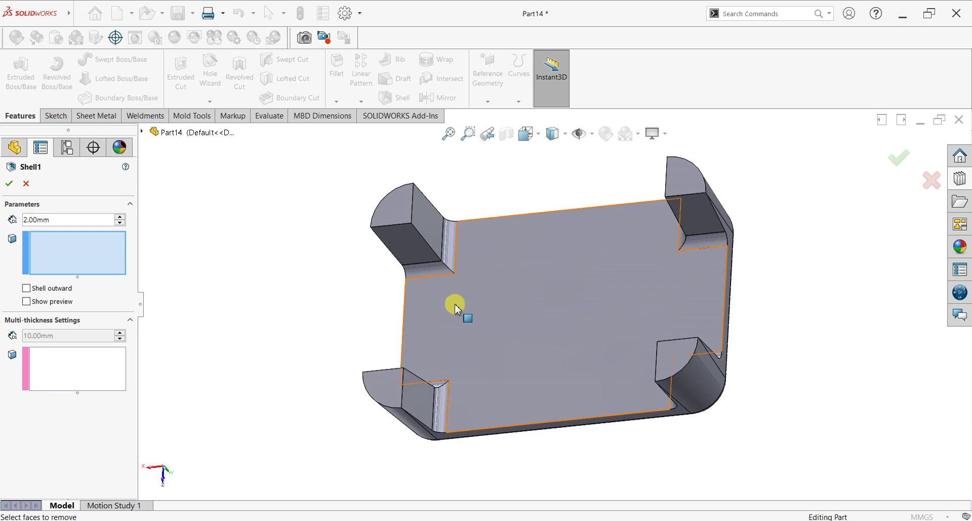
click(494, 267)
click(429, 226)
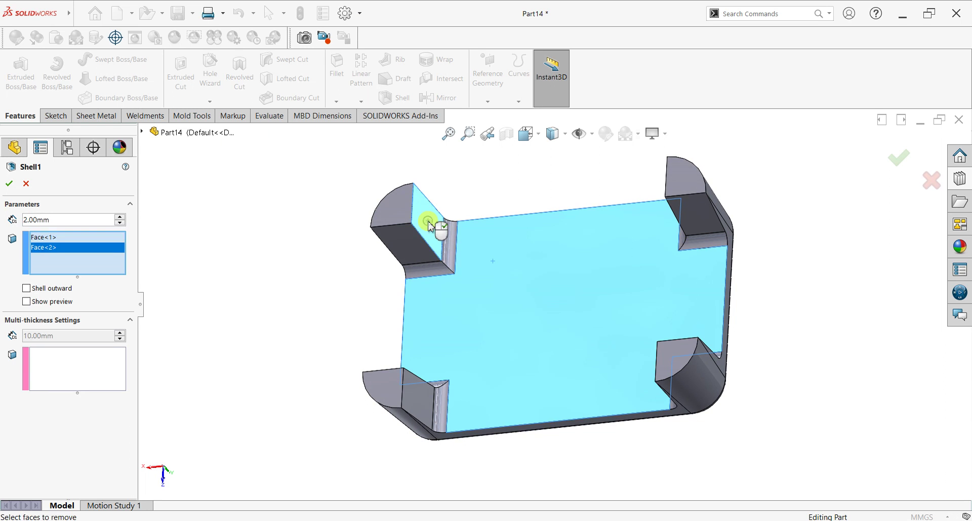
click(453, 238)
click(440, 269)
click(412, 243)
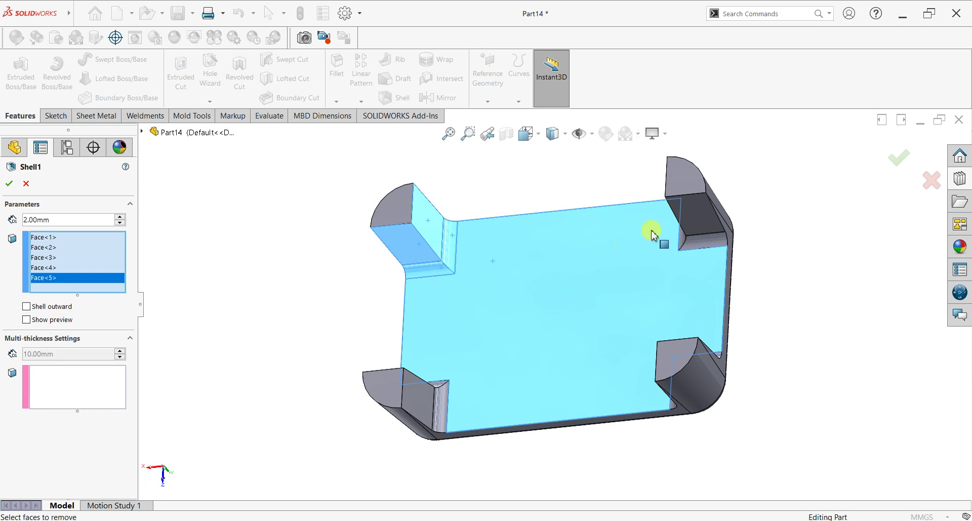
Add the fillet faces at the other three legs and one inner face on each of two legs to the shell's removed faces
click(695, 214)
click(699, 248)
click(682, 244)
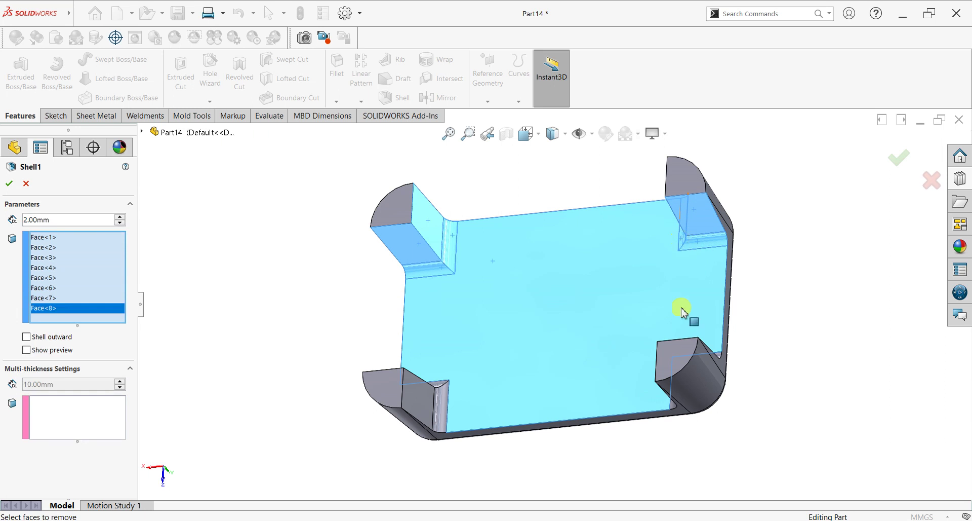
click(715, 359)
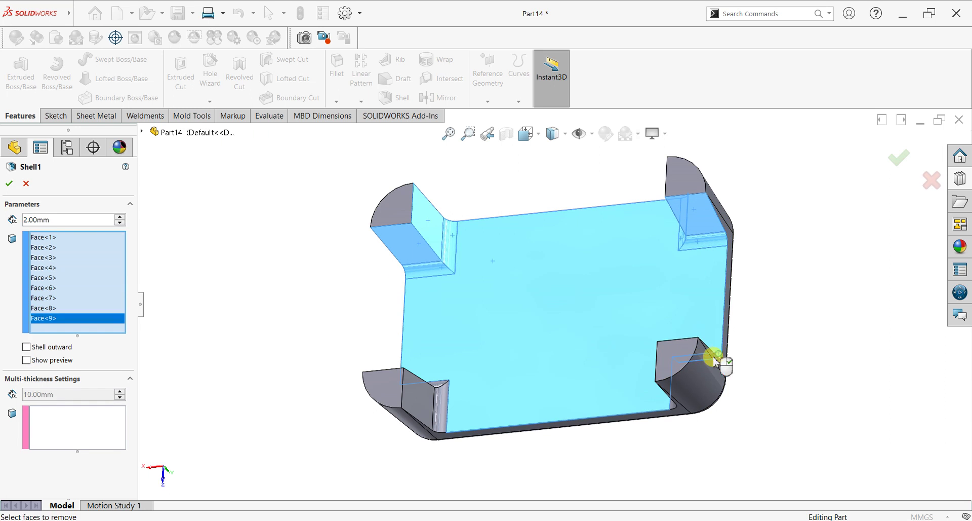
click(672, 409)
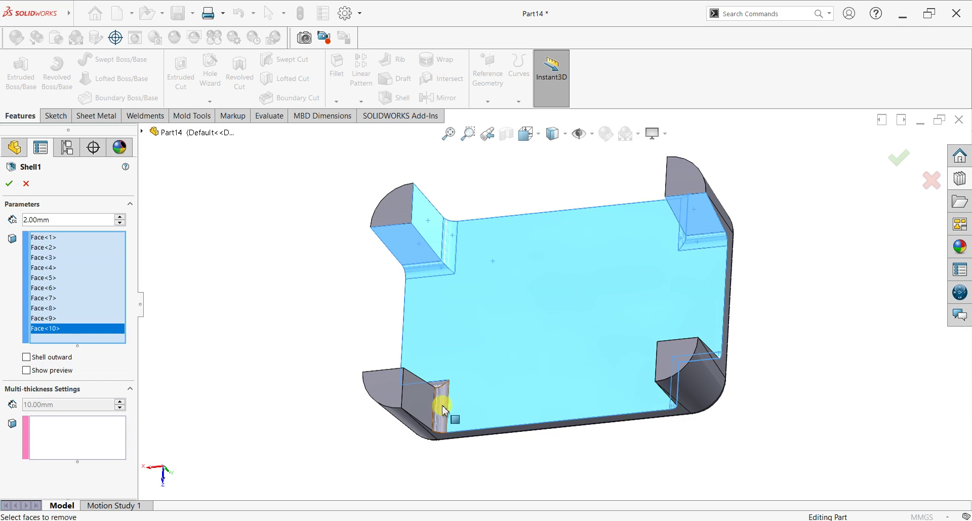
click(443, 409)
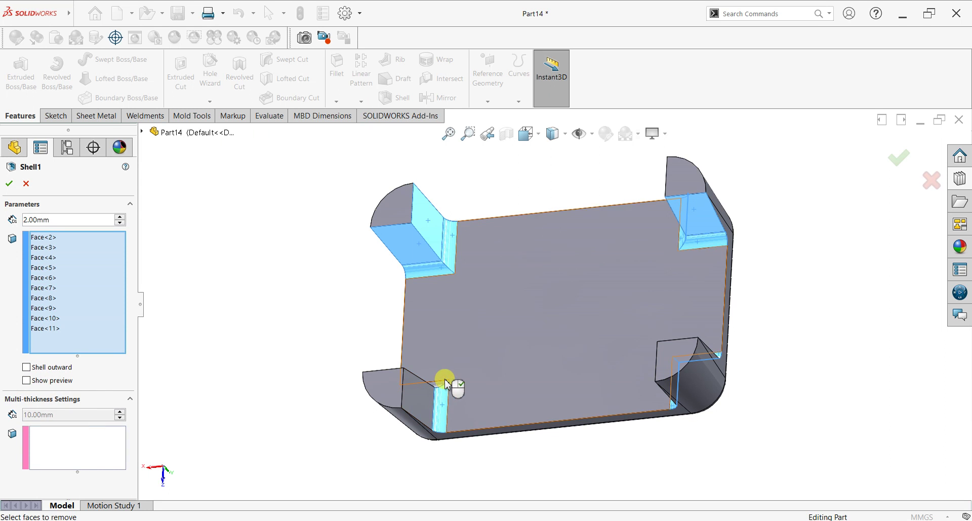
click(443, 387)
click(444, 388)
click(427, 399)
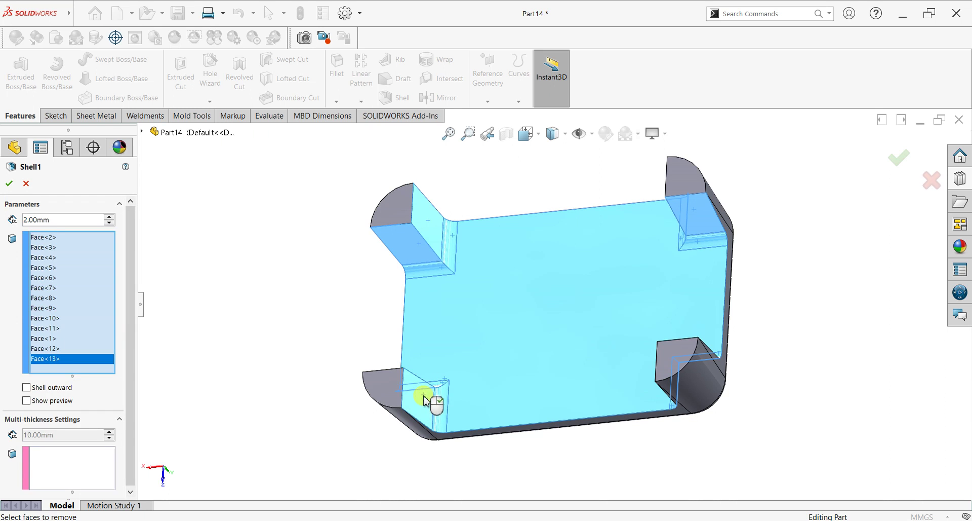
Add the four remaining inner leg faces to the removed faces, turn on the preview and create the shell
middle_drag(443, 403, 515, 354)
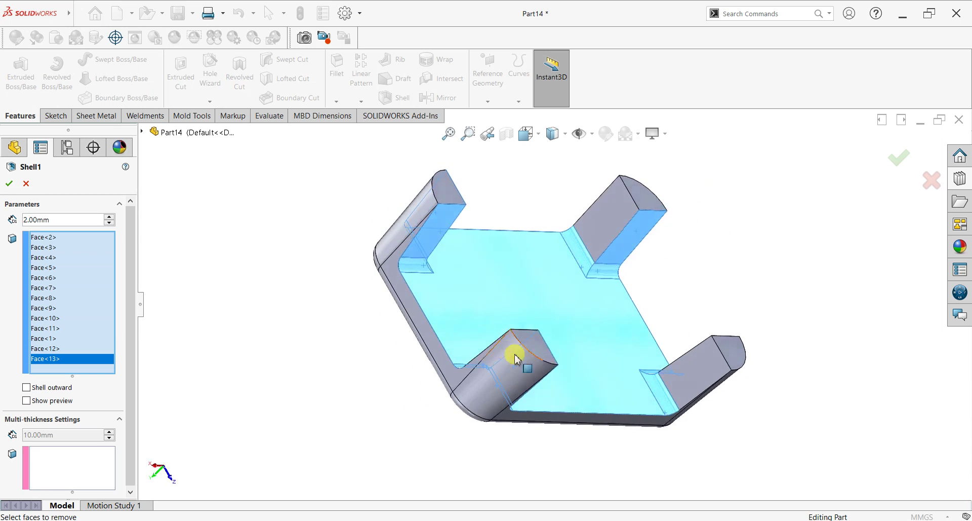
click(602, 224)
click(672, 381)
middle_drag(543, 386, 365, 385)
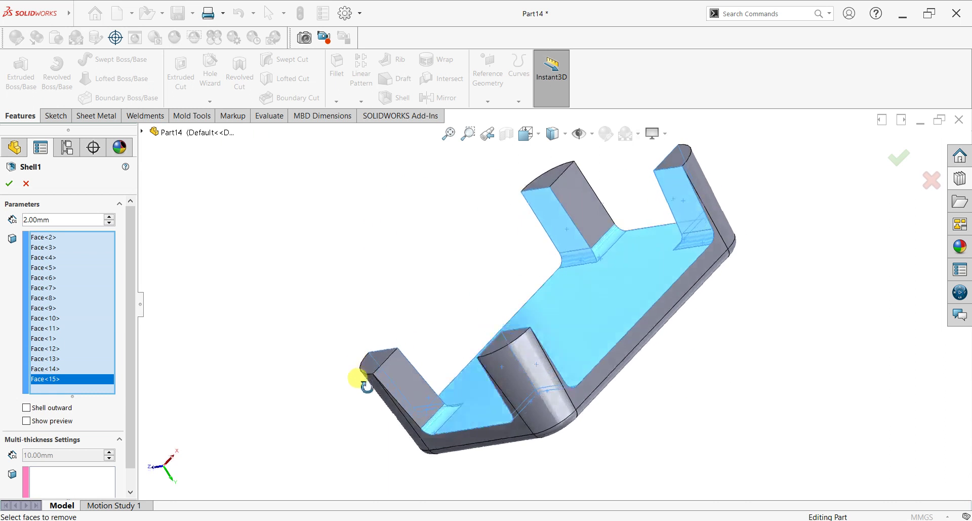
click(408, 391)
click(582, 218)
middle_drag(580, 324, 674, 328)
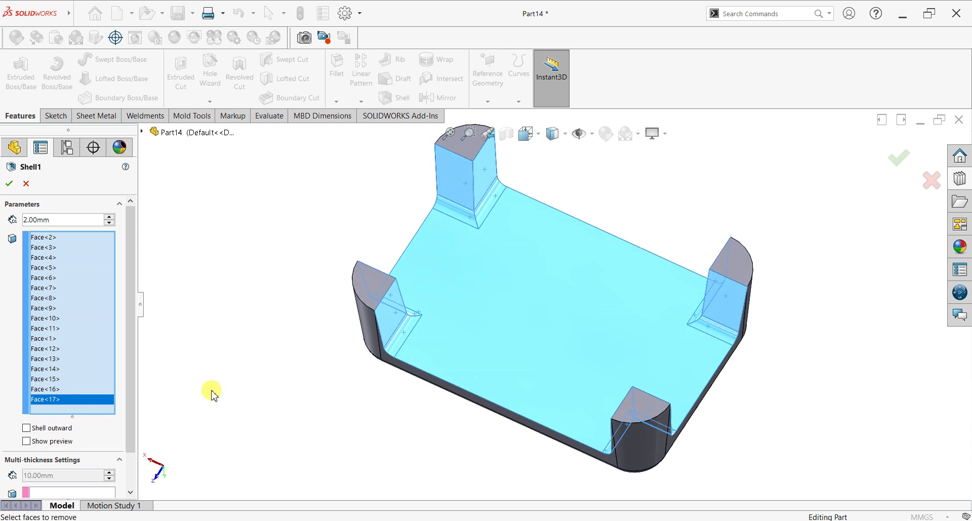
click(61, 442)
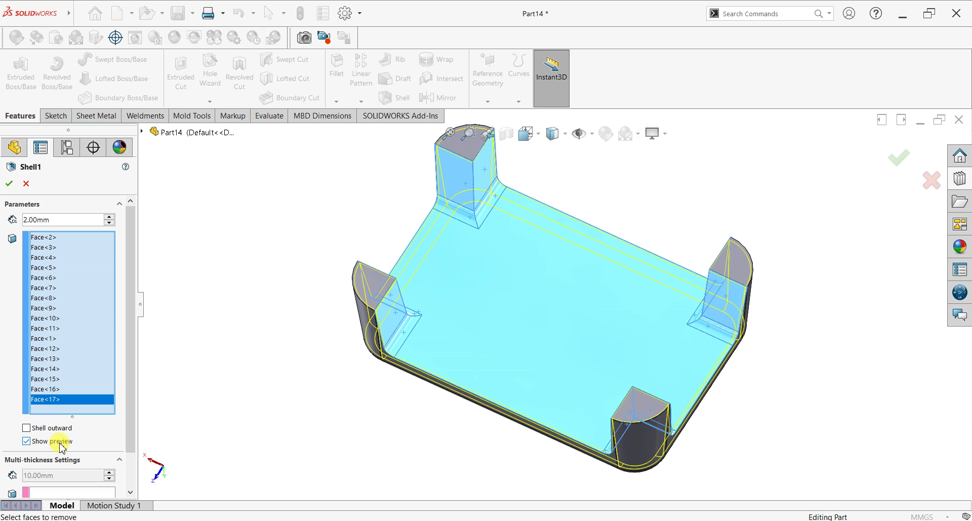
click(15, 188)
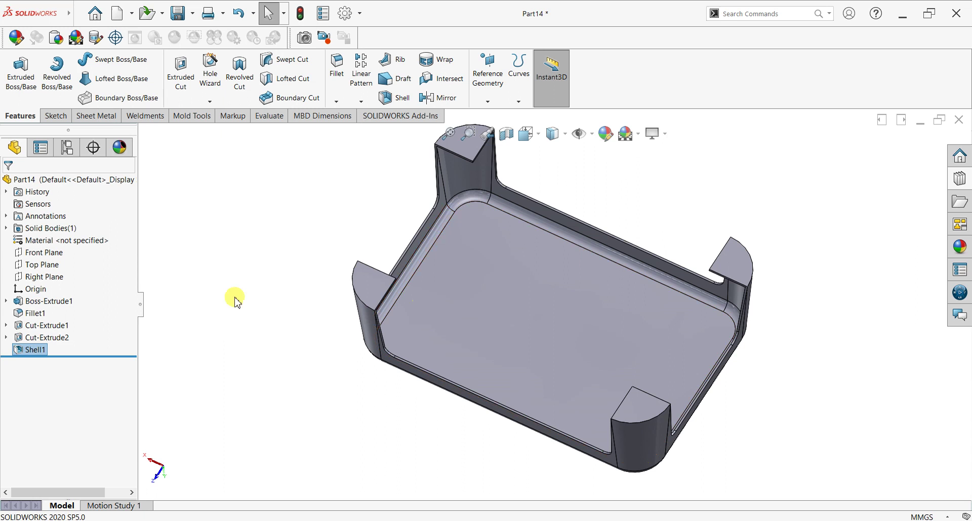
Edit the shell feature to also remove the end faces of all four legs, keeping the 2 mm thickness
right_click(20, 350)
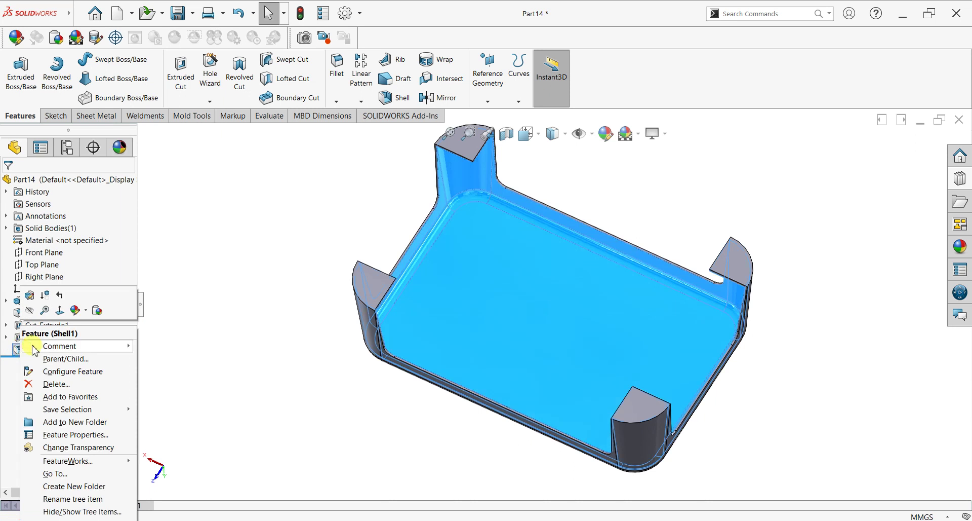
click(29, 298)
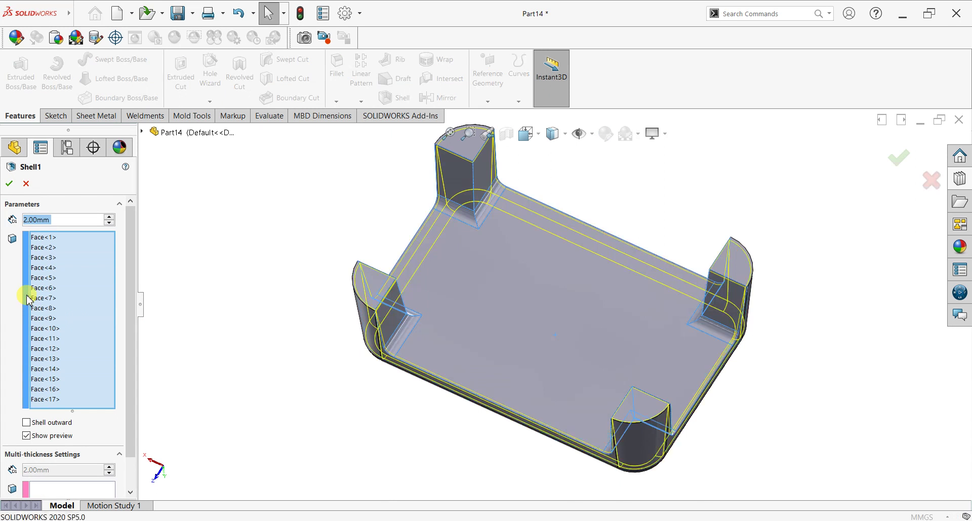
click(374, 286)
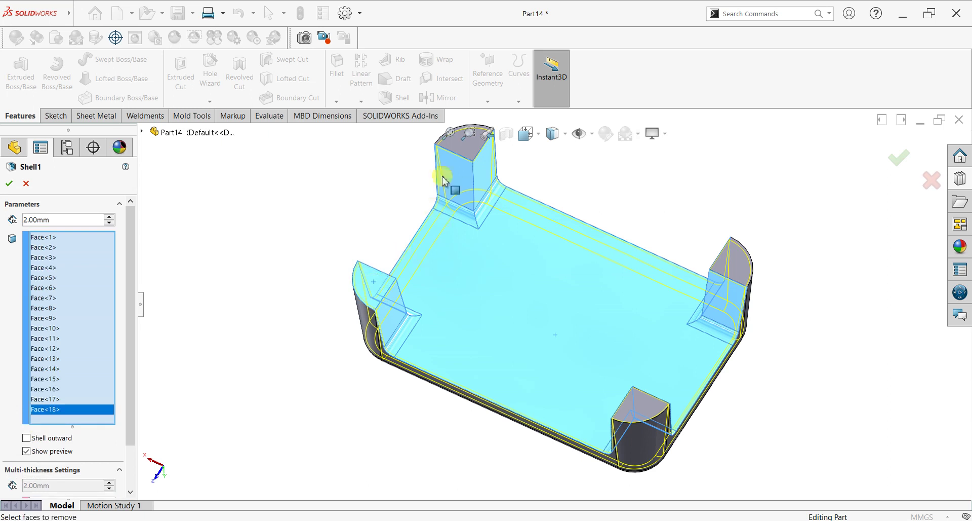
click(462, 141)
click(737, 269)
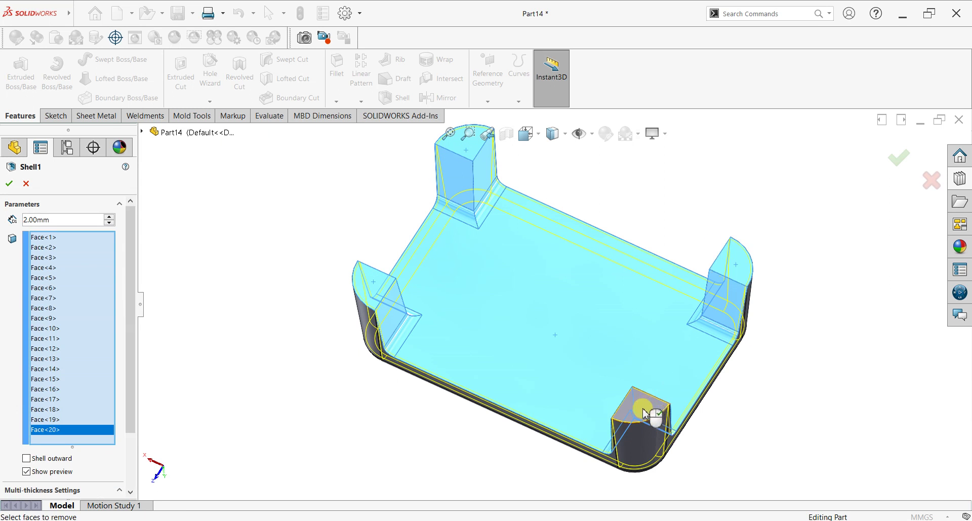
click(644, 410)
click(9, 184)
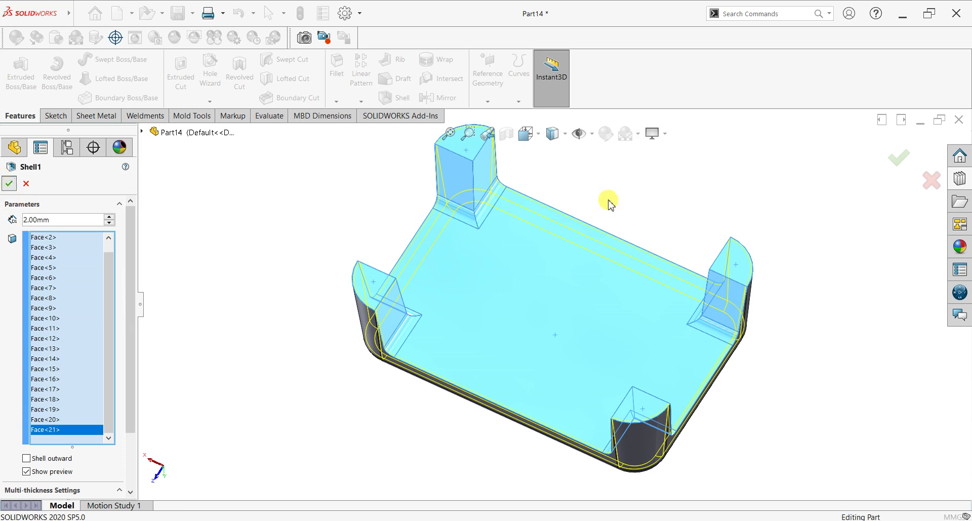
Start a sketch on the narrow rim face along one long side of the underside, viewed normal to it
middle_drag(622, 298, 600, 285)
click(560, 287)
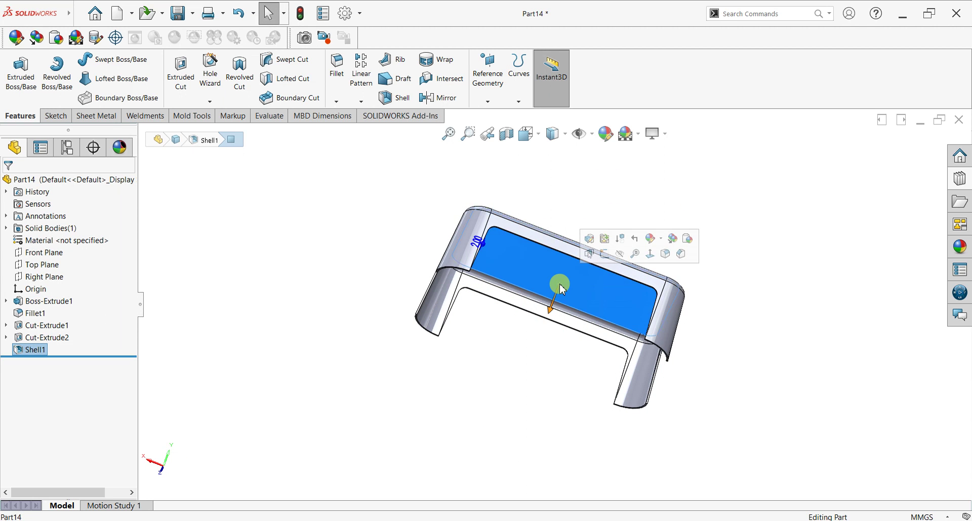
key(ctrl+8)
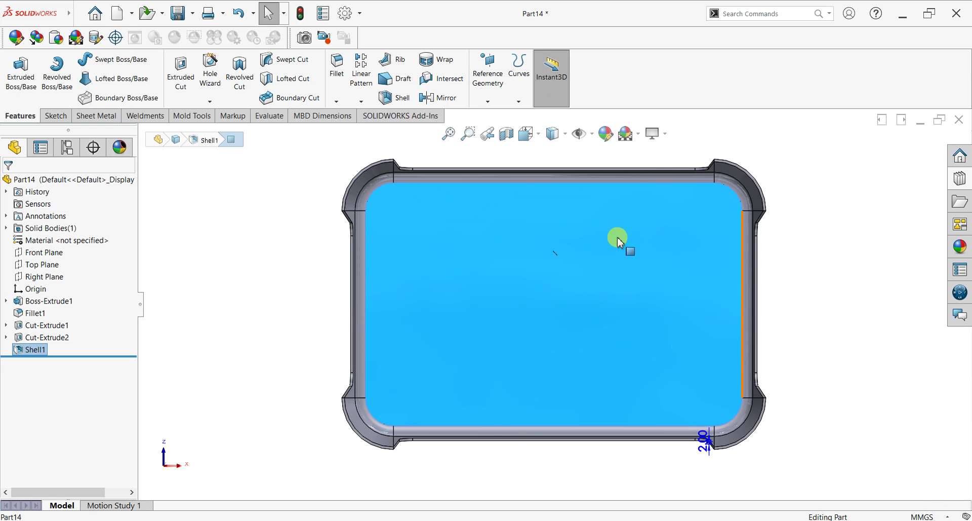
scroll(636, 174, down, 4)
click(532, 181)
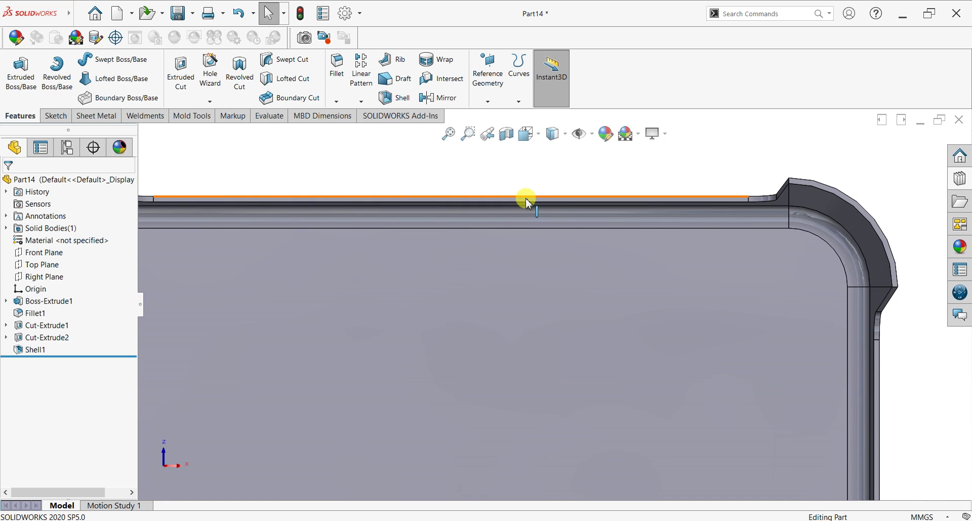
click(527, 201)
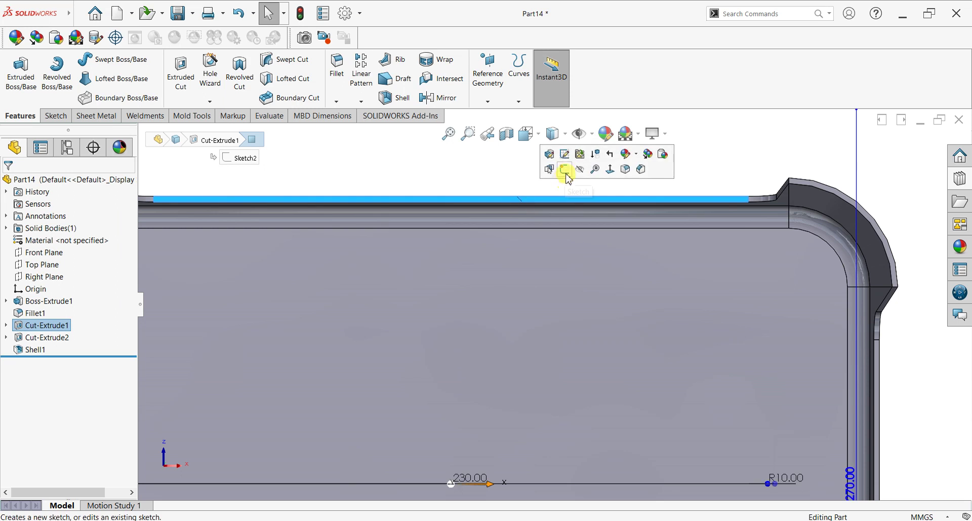
click(566, 174)
key(ctrl+8)
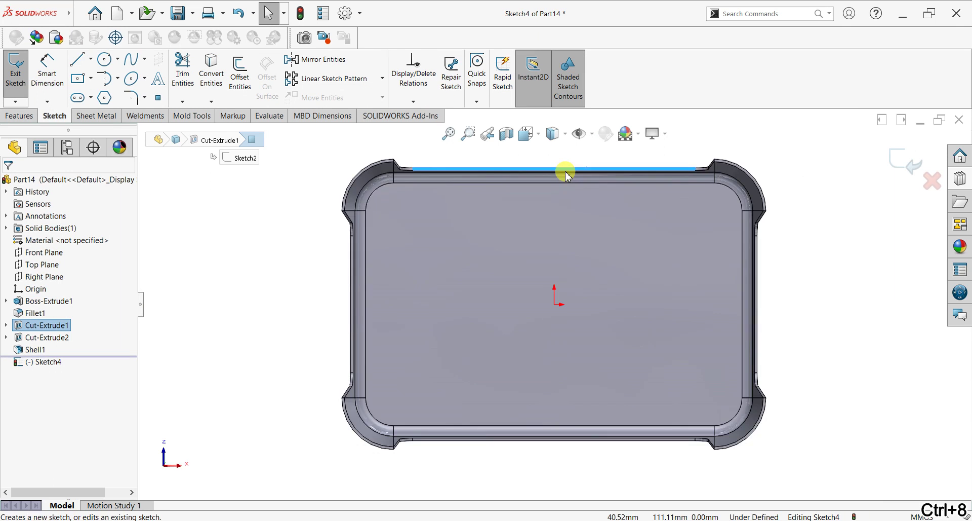
Sketch a vertical centerline about 74 mm long ending at the origin and a horizontal one about 65 mm long from the origin
click(91, 60)
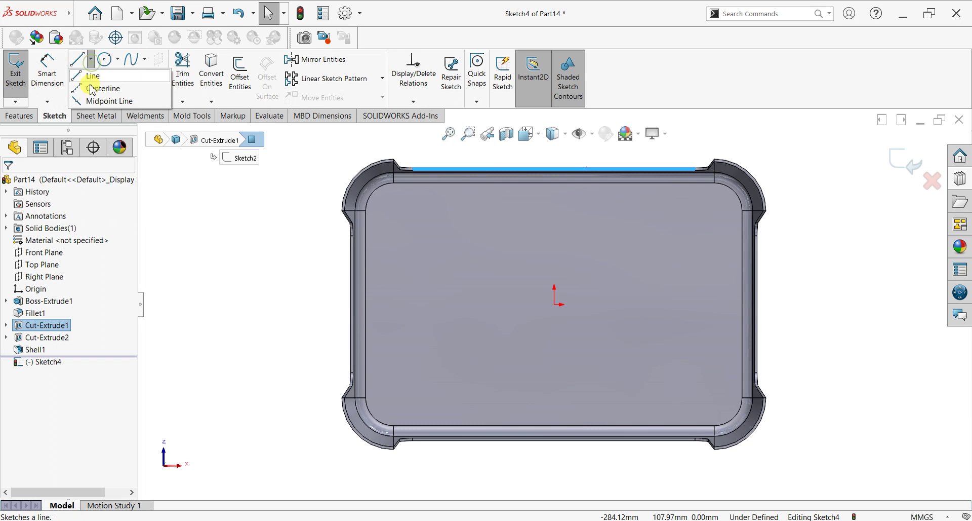
key(l)
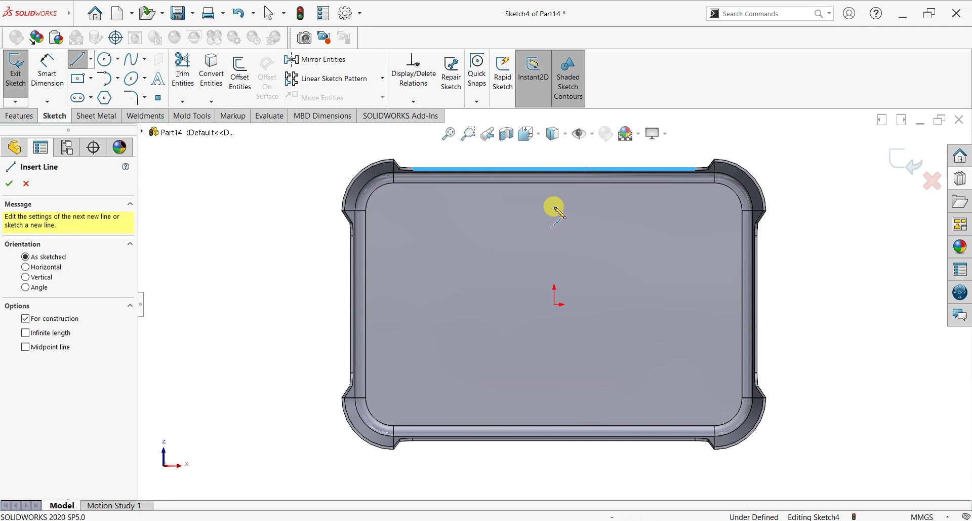
click(554, 207)
click(554, 304)
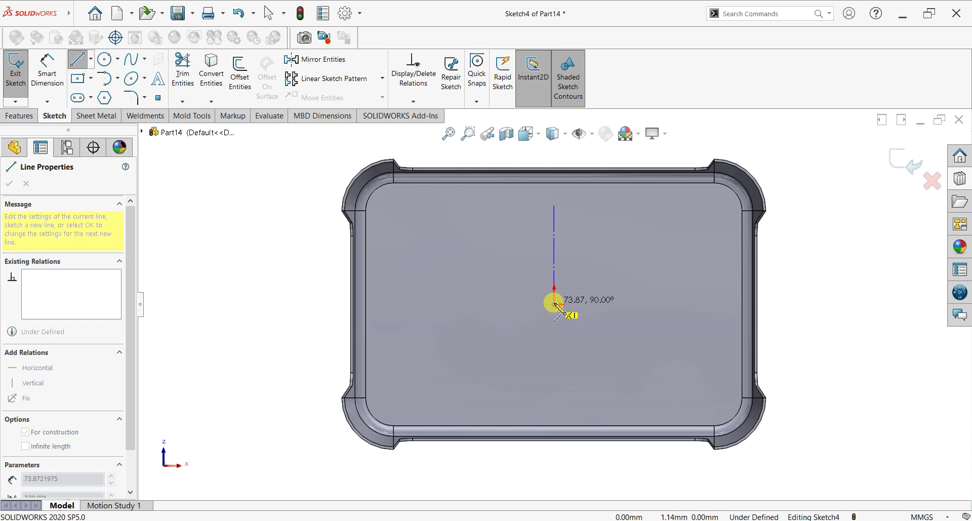
click(645, 304)
right_click(644, 284)
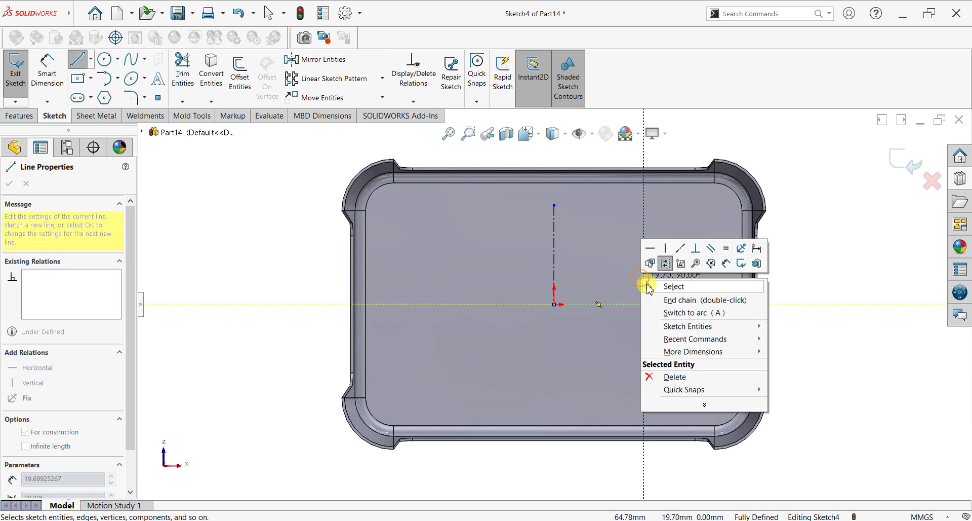
click(659, 285)
Sketch two separate solid vertical lines left of the origin, the nearer one about 151 mm long
scroll(808, 280, down, 2)
scroll(808, 280, up, 1)
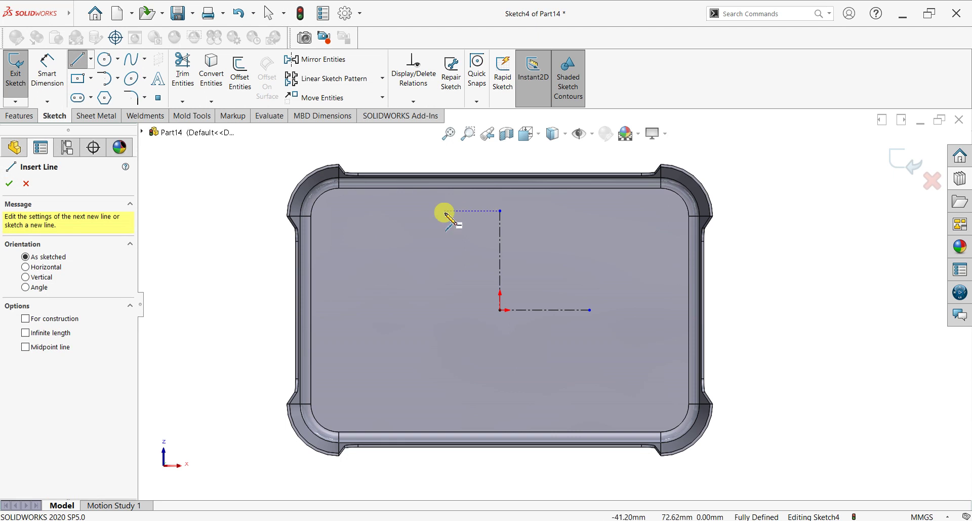
mouse_move(440, 202)
mouse_down()
mouse_move(425, 373)
mouse_move(440, 405)
mouse_up()
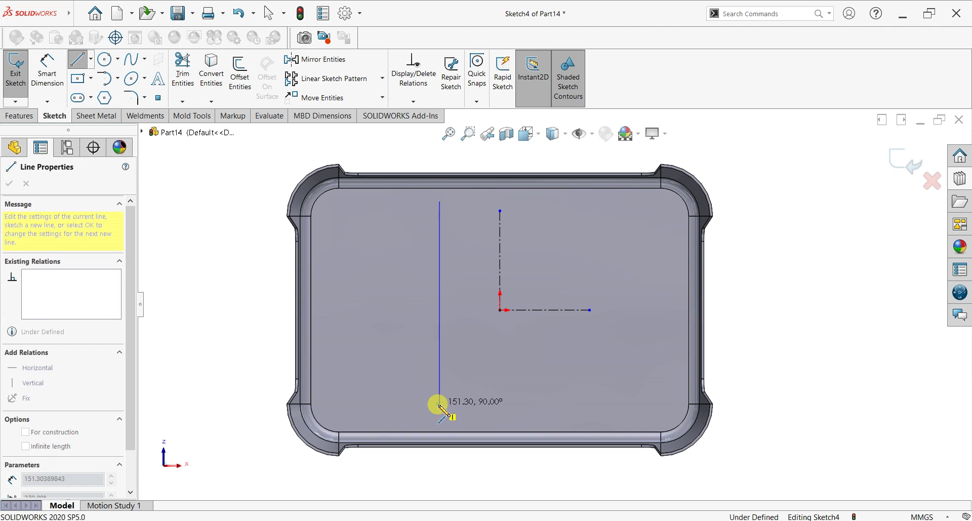
click(439, 405)
right_click(379, 283)
click(379, 281)
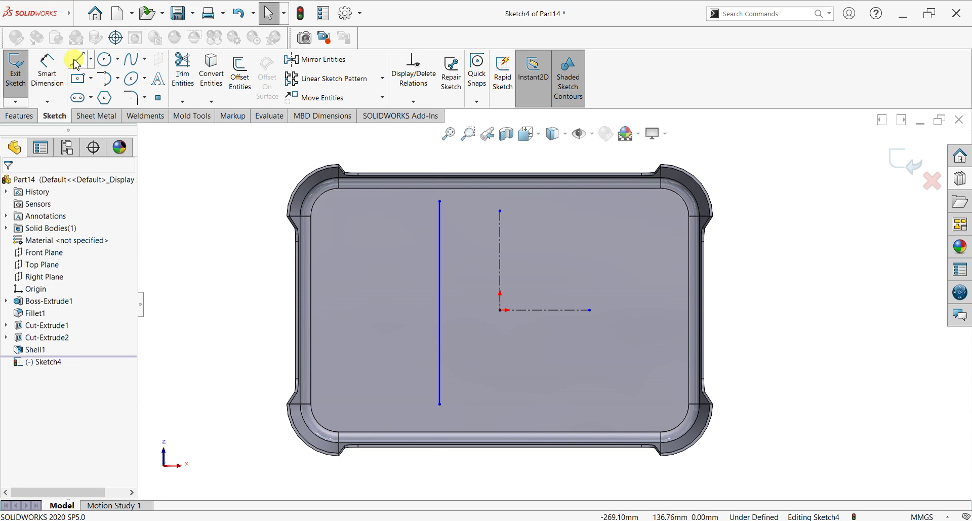
click(367, 206)
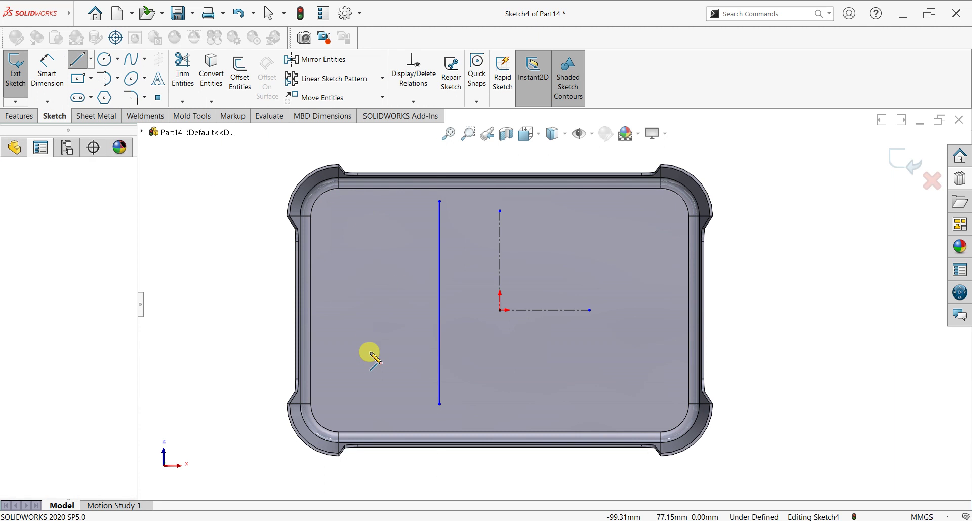
click(367, 397)
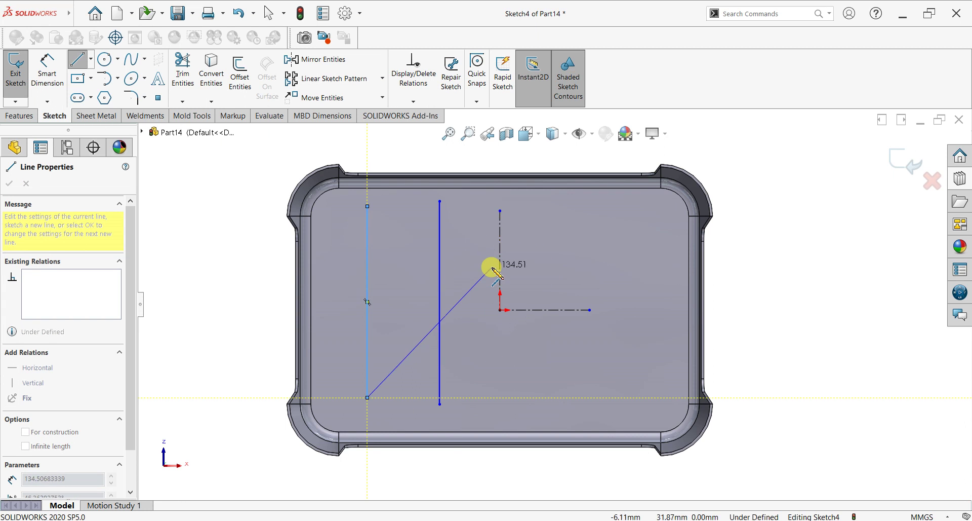
key(Escape)
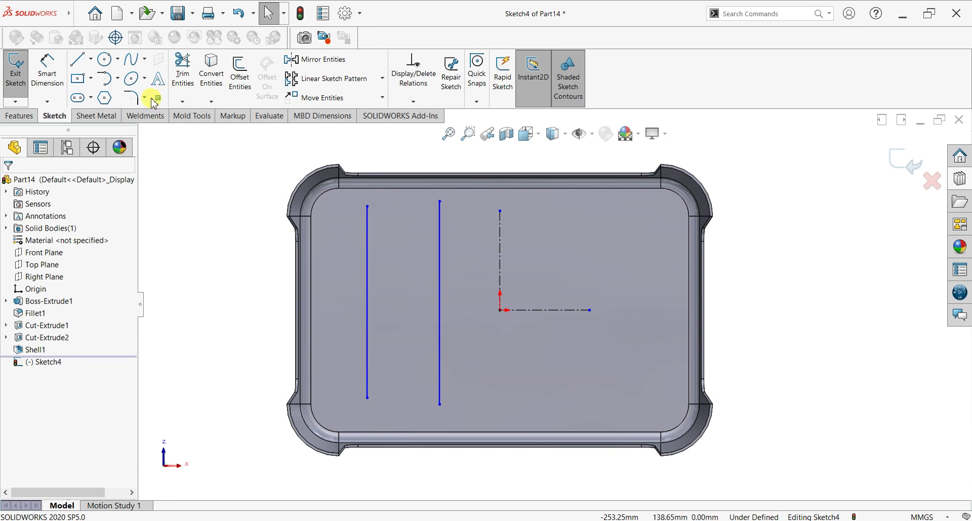
Sketch a solid vertical line from the vertical centerline's upper end through the origin to the lower part of the seat
click(79, 61)
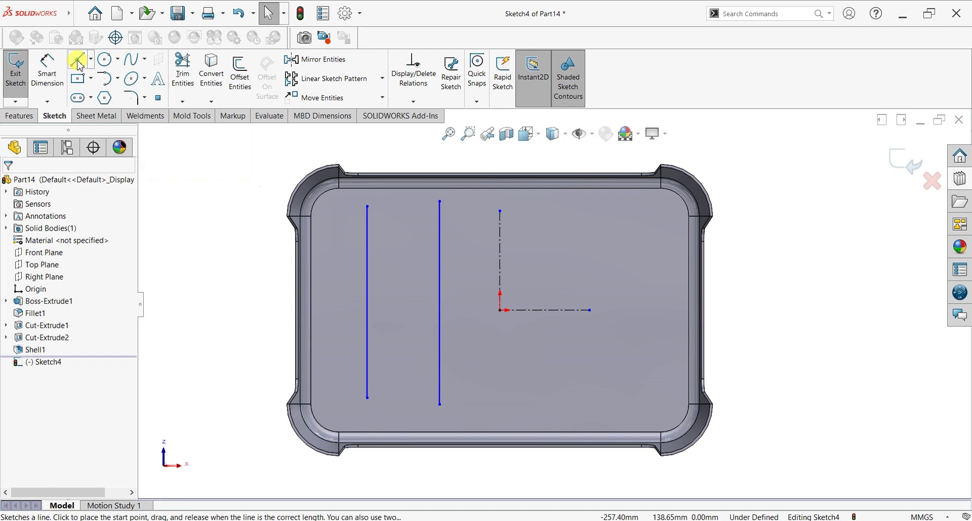
click(500, 210)
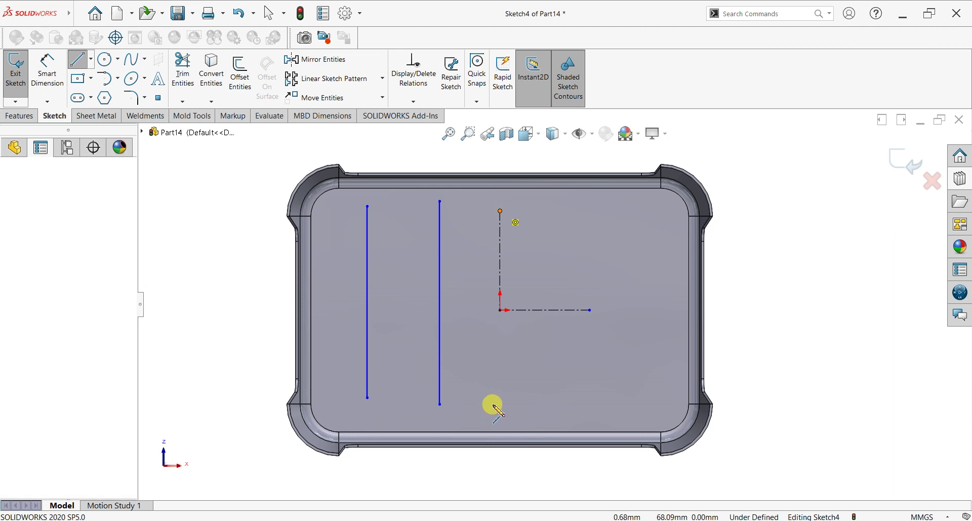
click(494, 406)
right_click(533, 276)
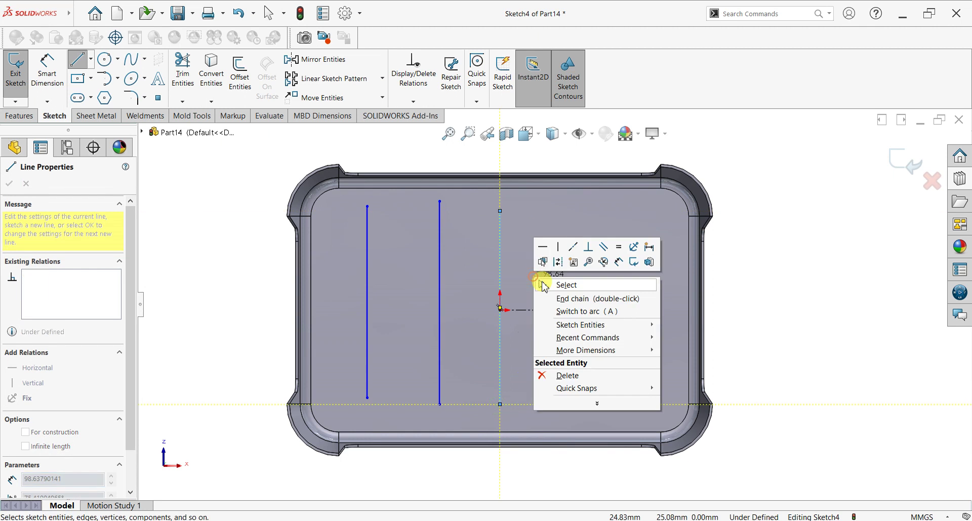
click(566, 285)
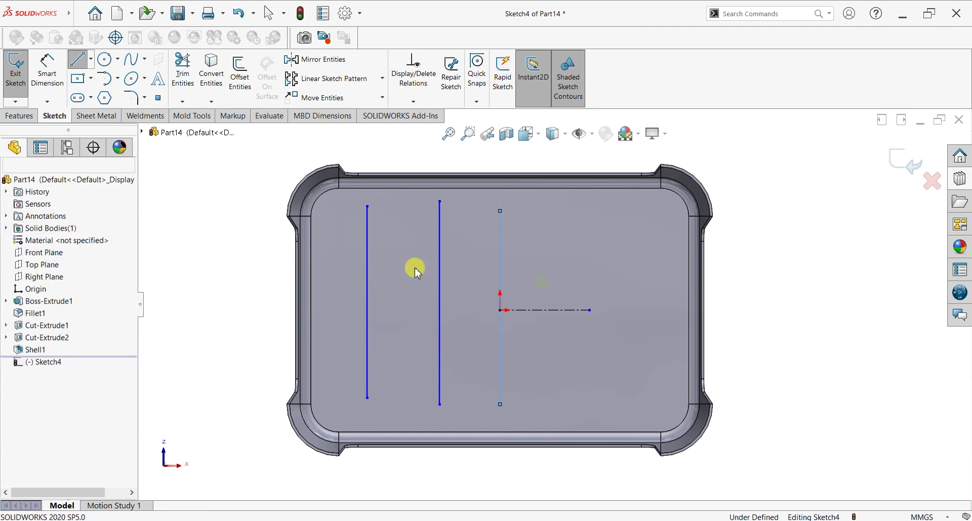
click(552, 215)
key(Escape)
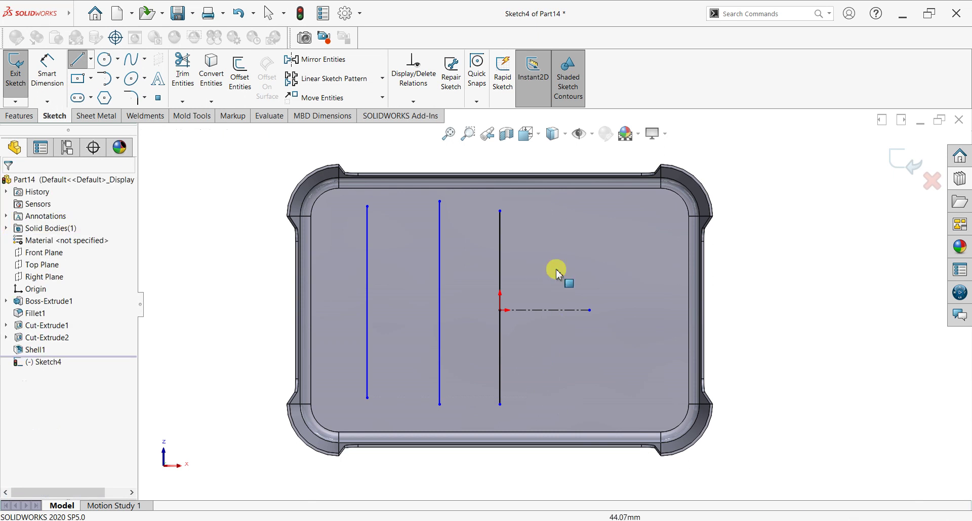
Sketch two separate near-vertical solid lines right of the origin, the outer one about 139 mm long
click(82, 63)
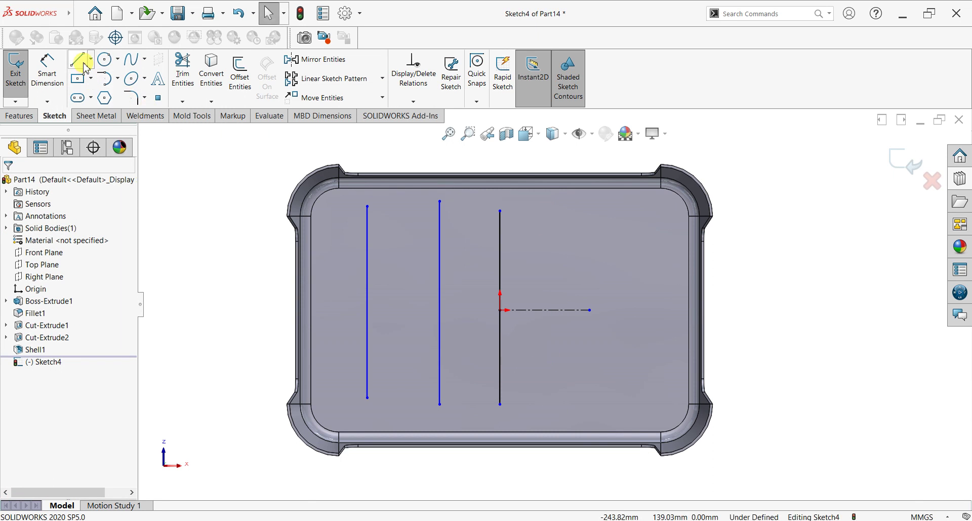
click(544, 203)
click(545, 404)
key(Escape)
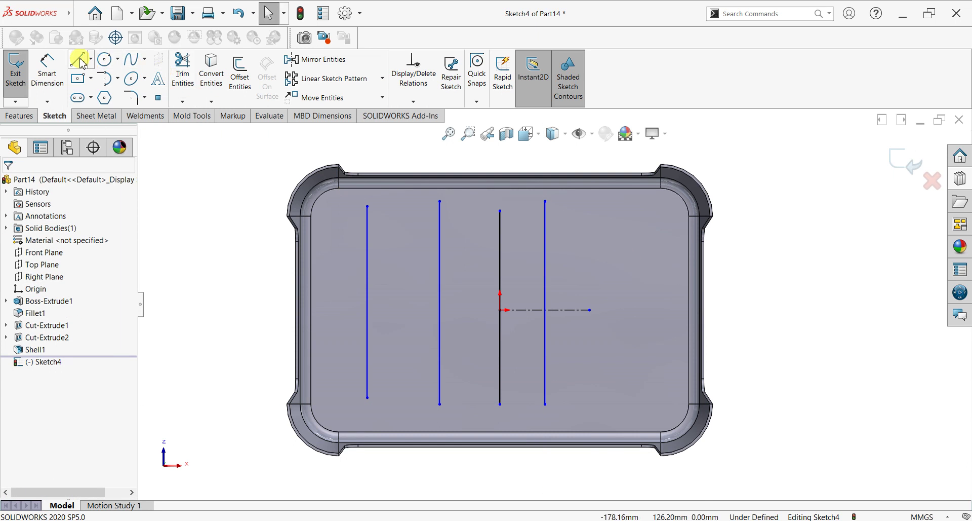
key(l)
click(606, 210)
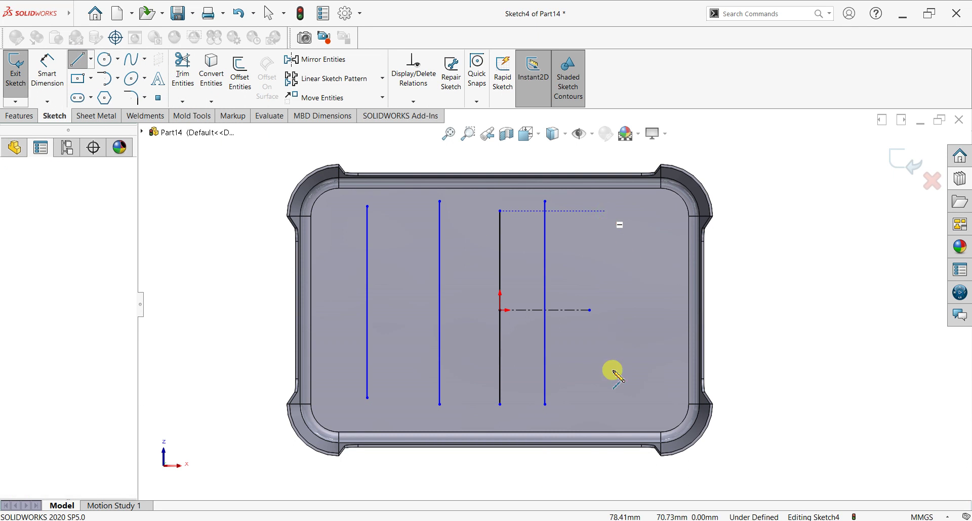
click(610, 399)
key(Escape)
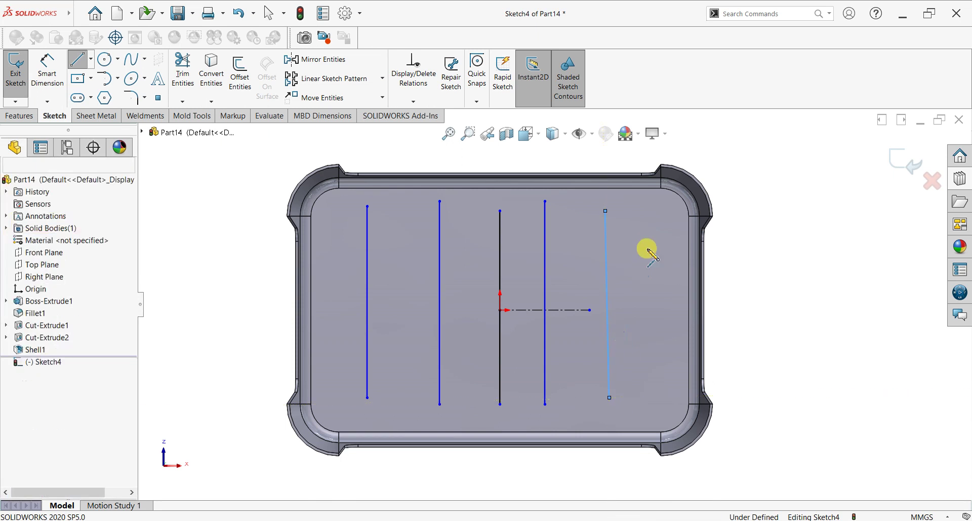
Add a vertical relation to the slightly slanted outermost line right of the origin
key(l)
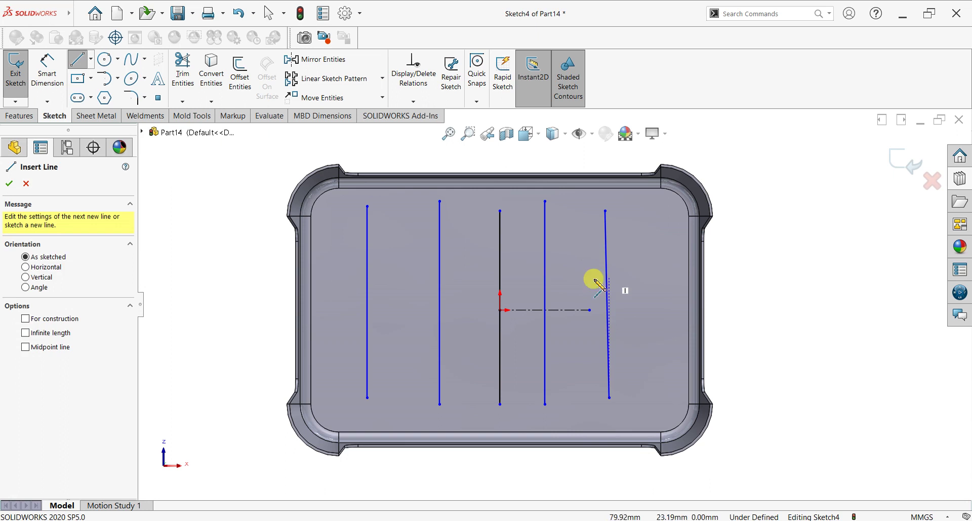
key(Escape)
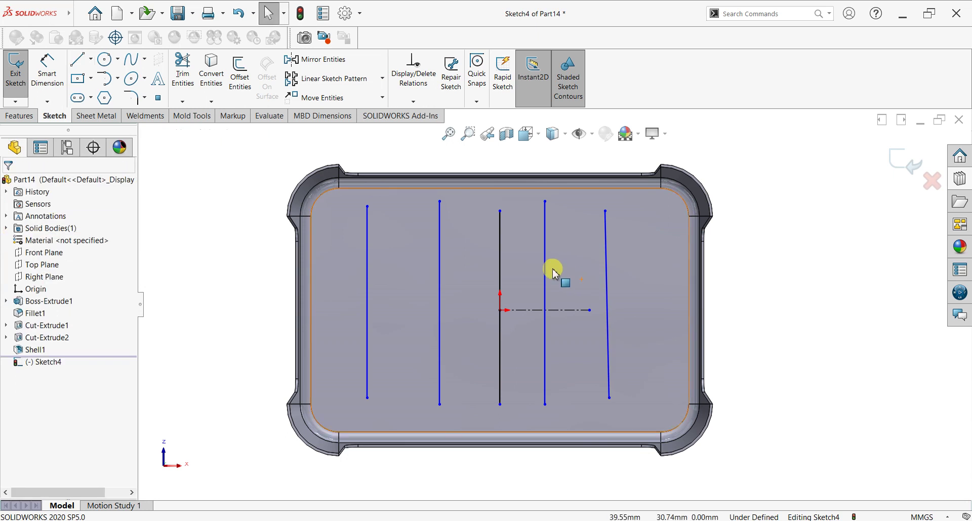
click(607, 292)
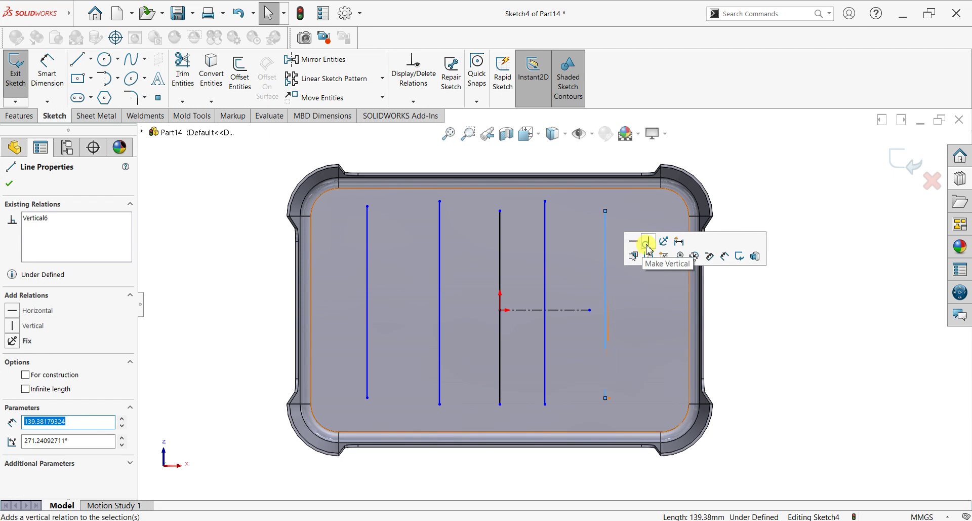
click(649, 250)
click(258, 259)
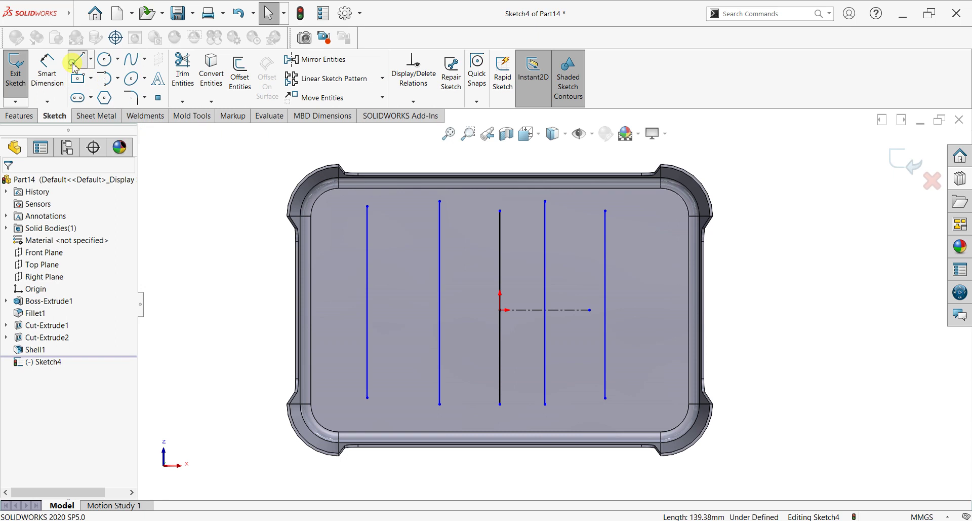
Sketch a horizontal solid line about 231 mm long above the origin, crossing all five vertical lines
click(335, 248)
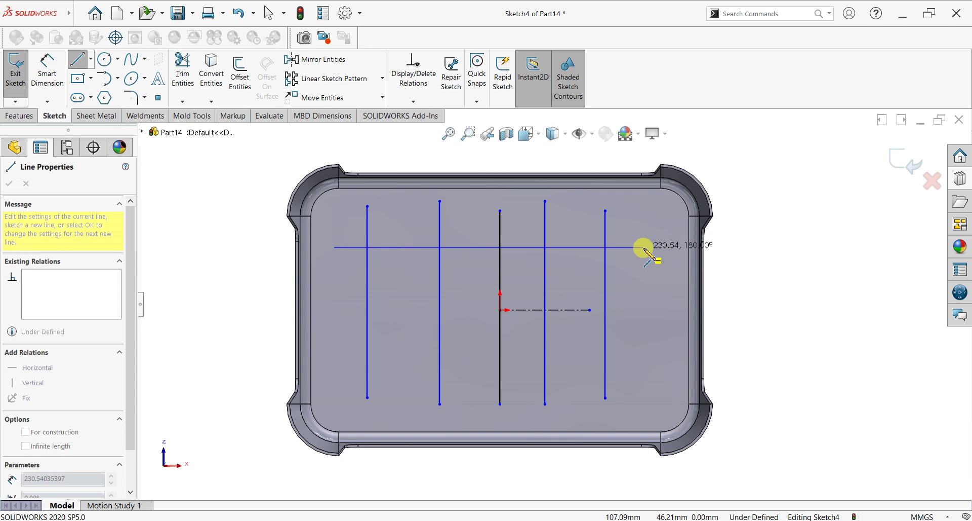
click(646, 247)
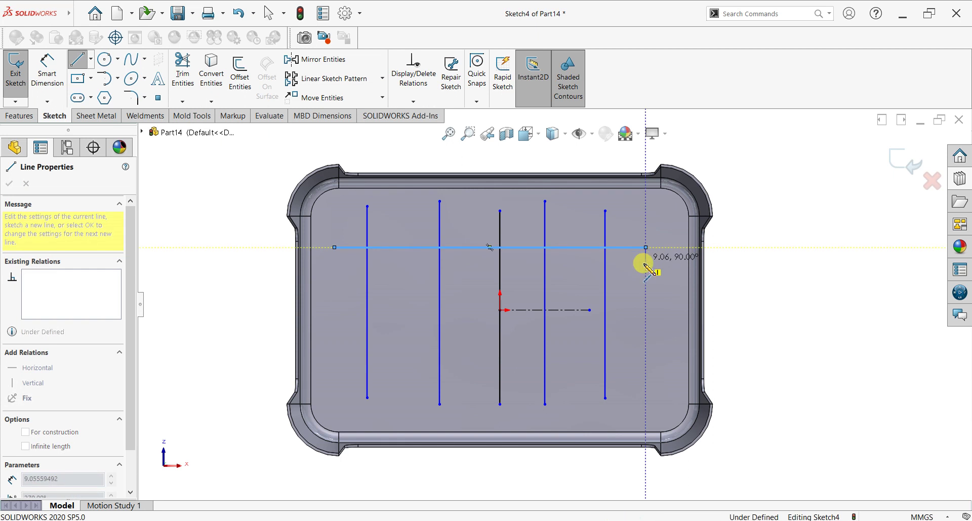
click(77, 60)
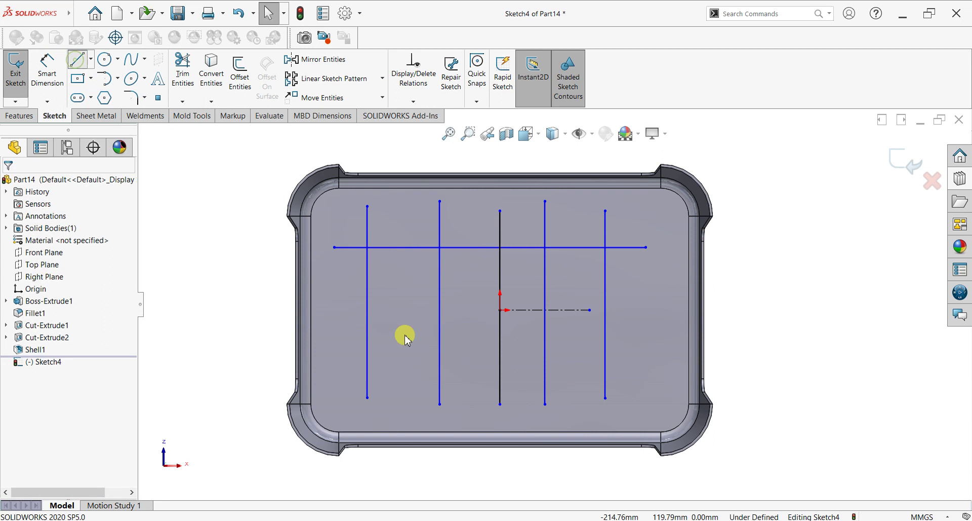
Sketch a horizontal solid line about 229 mm long through the origin, crossing all five vertical lines
key(l)
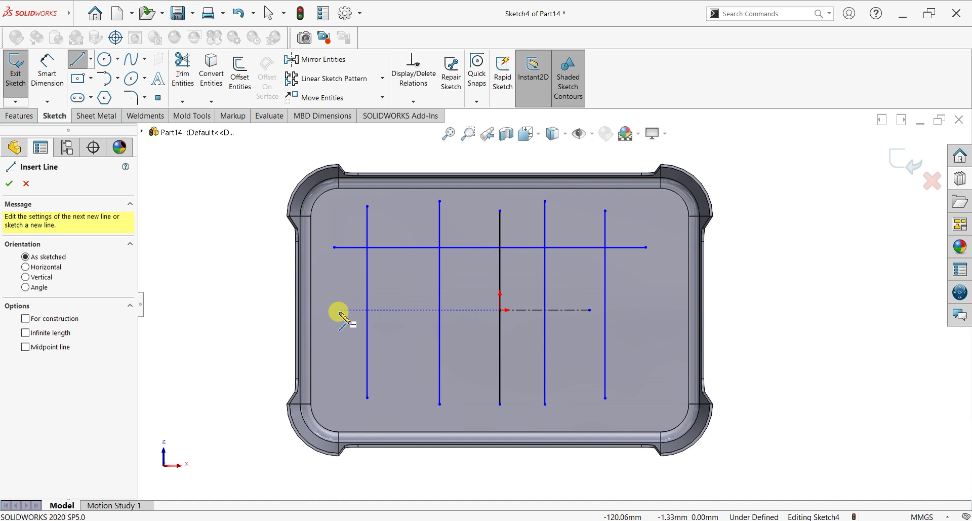
click(339, 311)
click(646, 309)
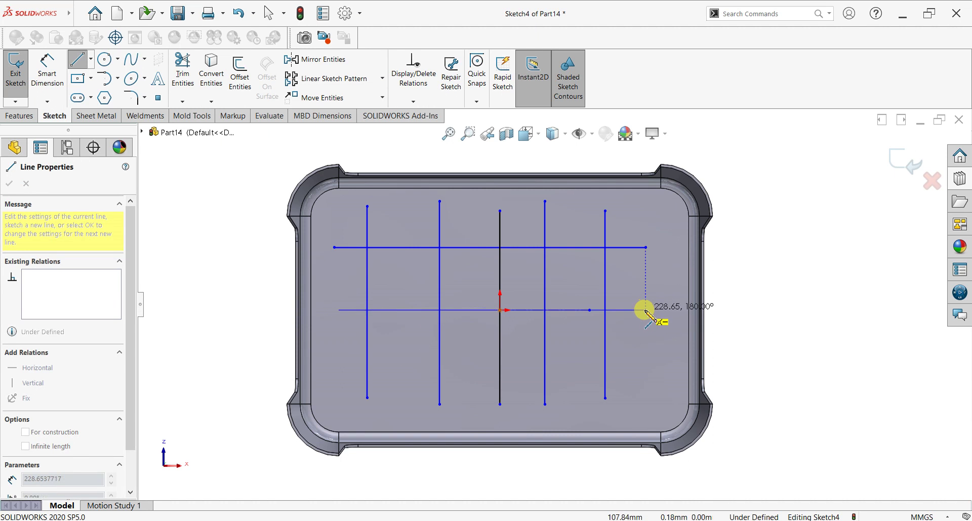
key(Escape)
key(Escape)
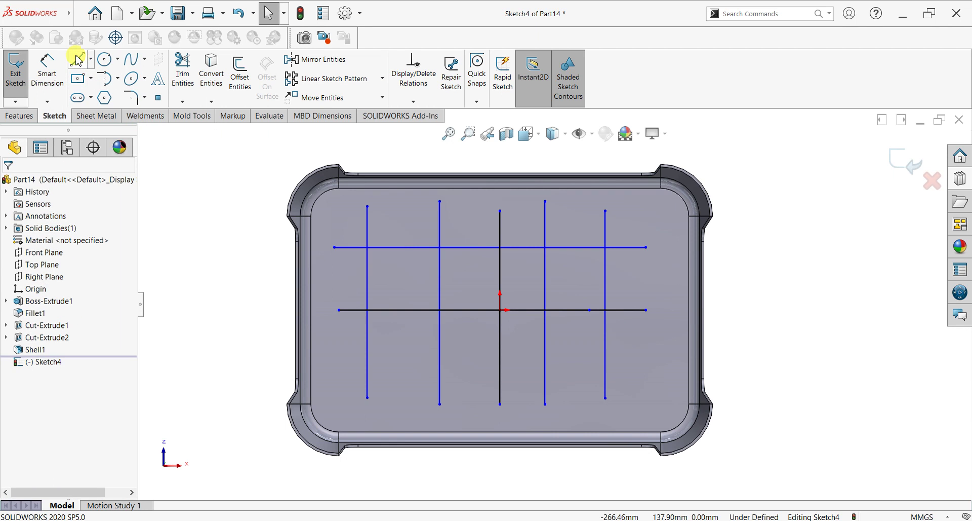
Sketch a horizontal solid line about 223 mm long below the origin, crossing all five vertical lines
key(l)
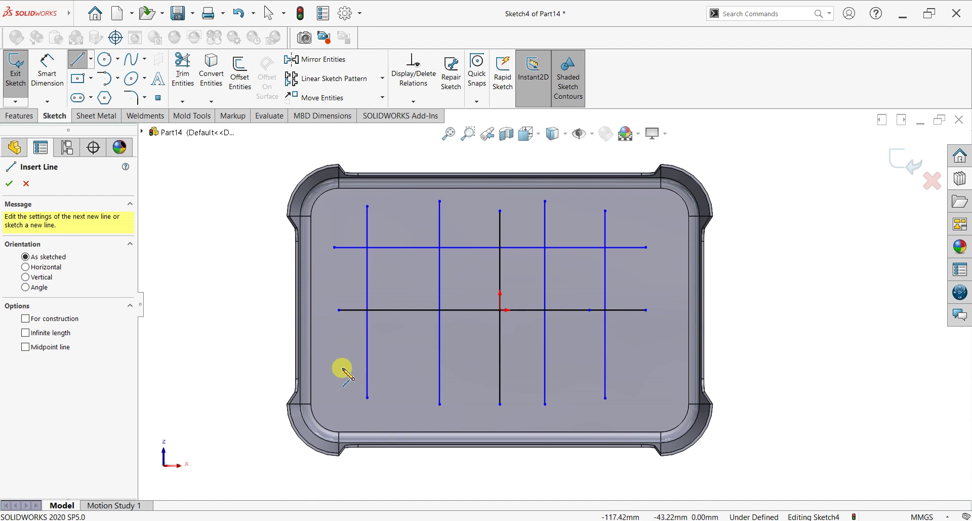
click(340, 368)
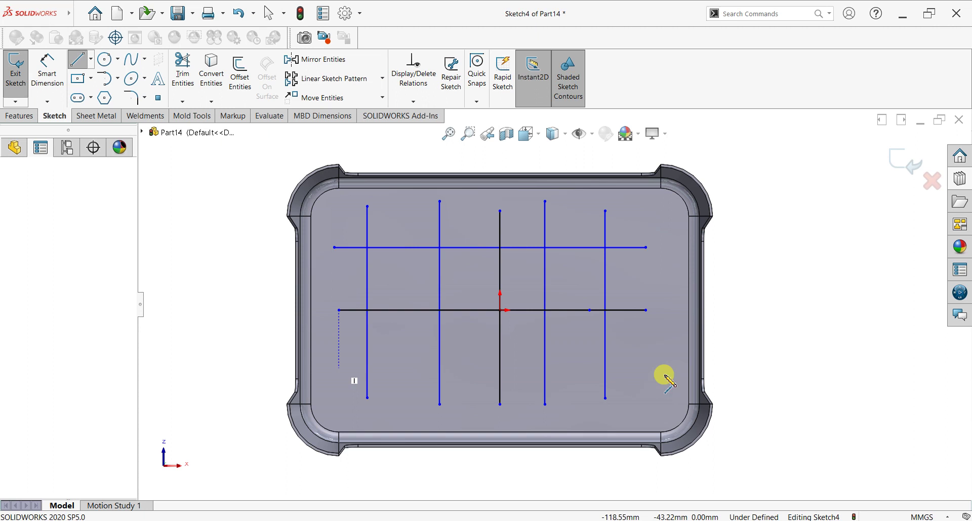
click(640, 368)
right_click(724, 284)
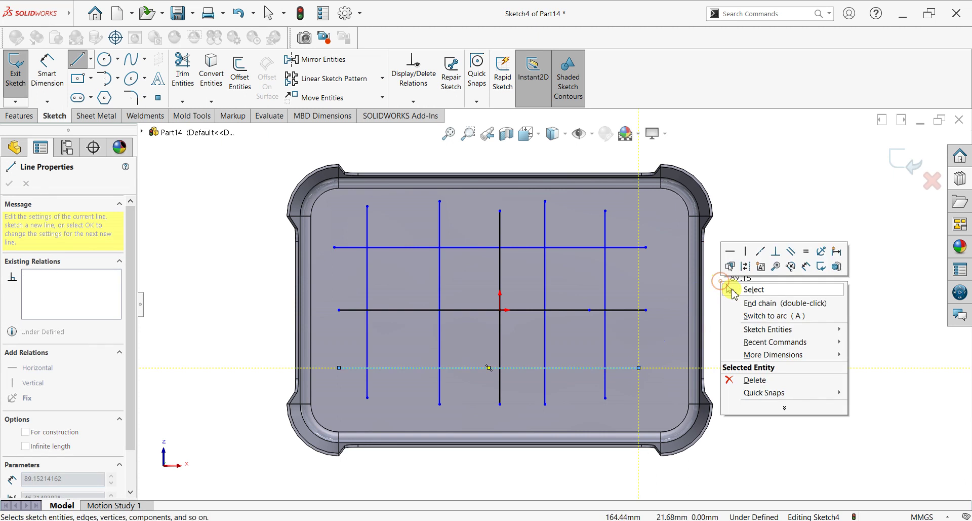
click(731, 287)
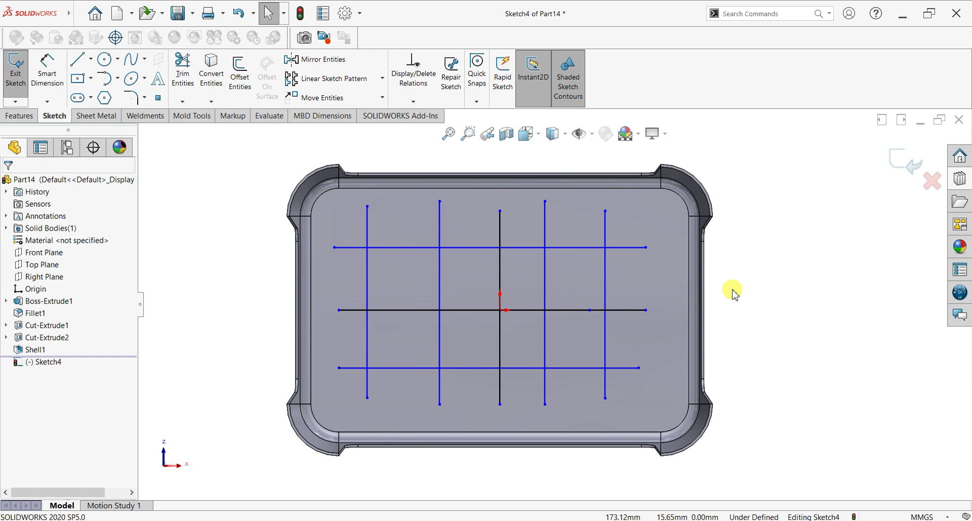
Dimension the spacing between neighbouring vertical lines from the center line to the outermost one right of the origin as 50 mm each
click(47, 71)
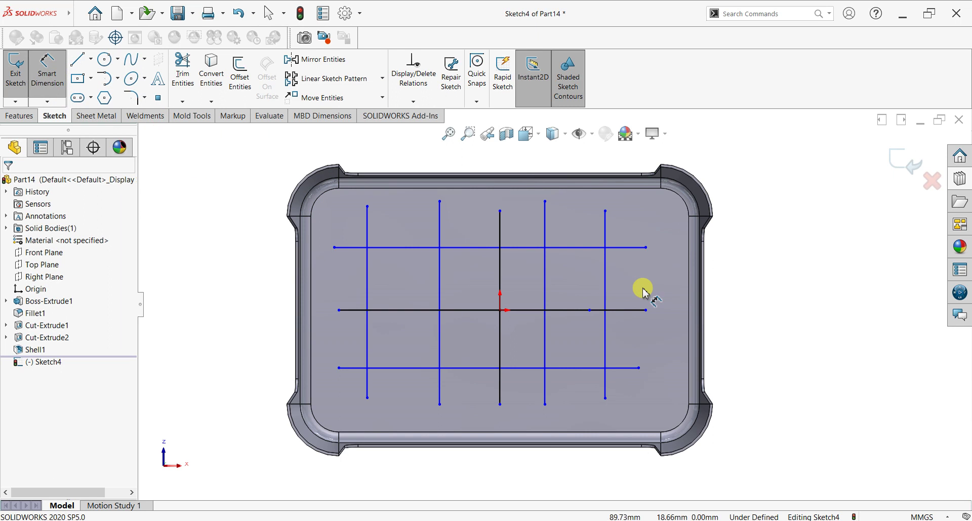
click(545, 288)
click(606, 299)
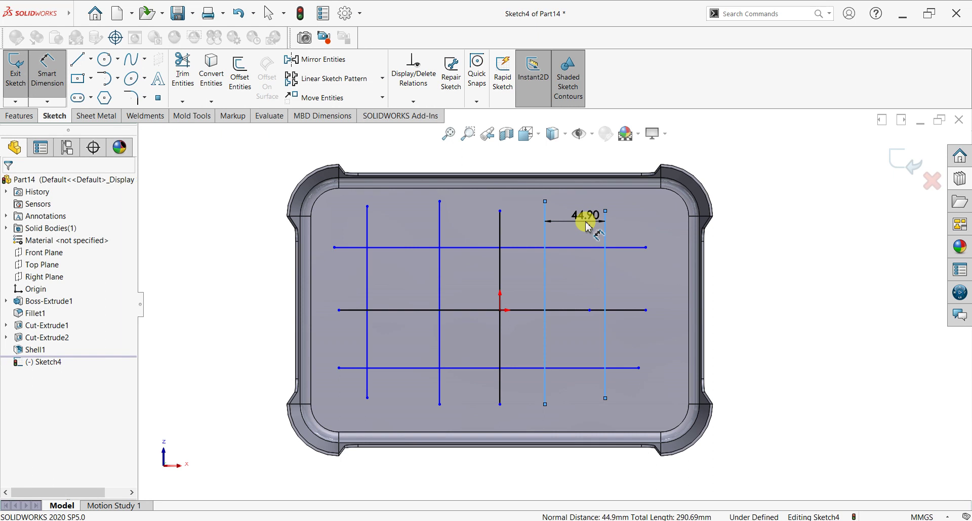
click(586, 226)
text(50)
key(Return)
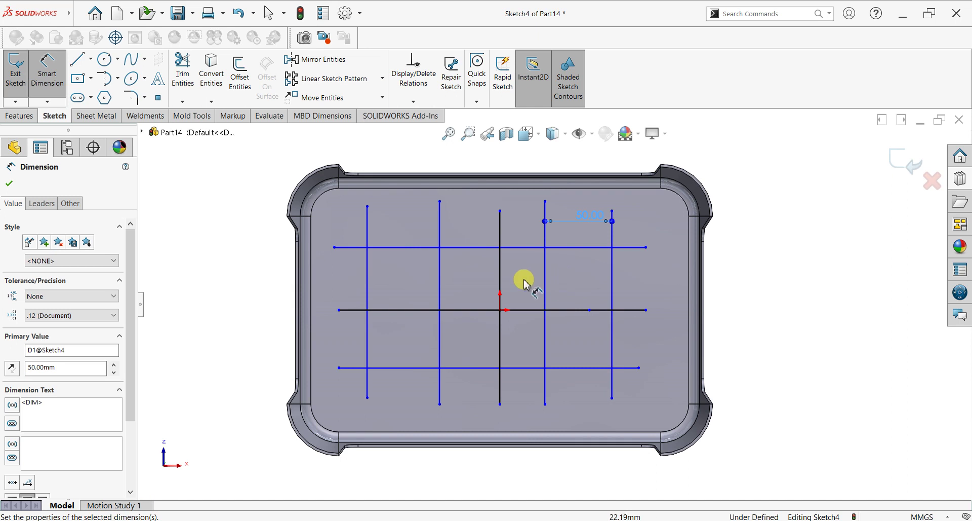
click(500, 276)
click(544, 279)
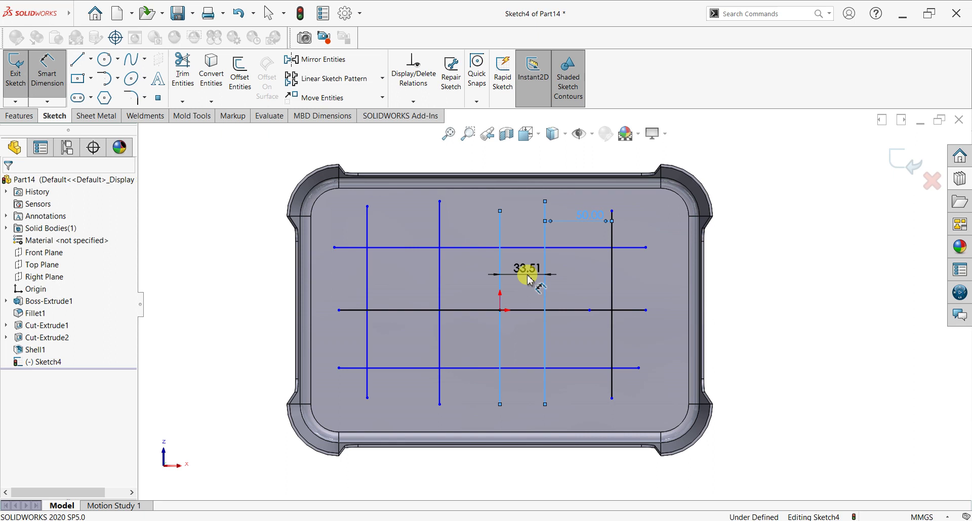
click(528, 279)
key(Return)
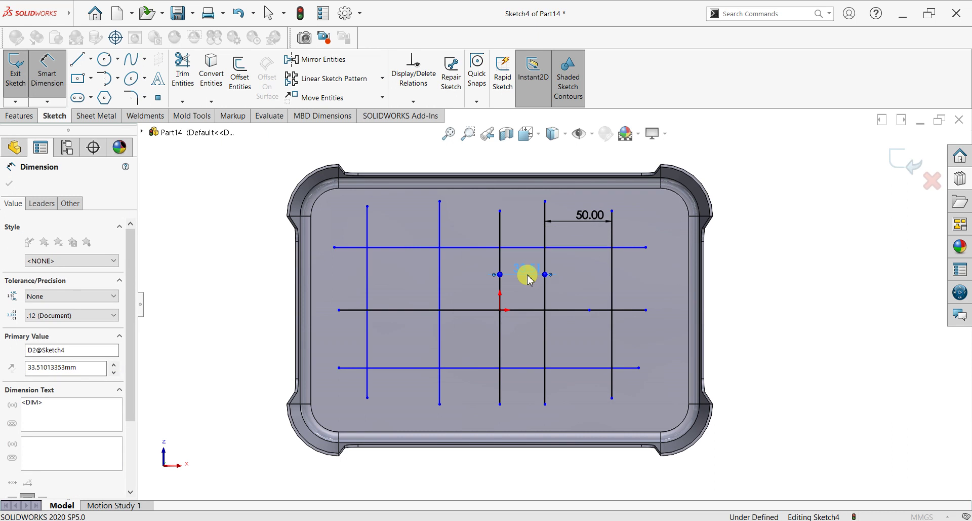
Dimension the spacing between neighbouring vertical lines from the center line to the outermost one left of the origin as 50 mm each
click(501, 283)
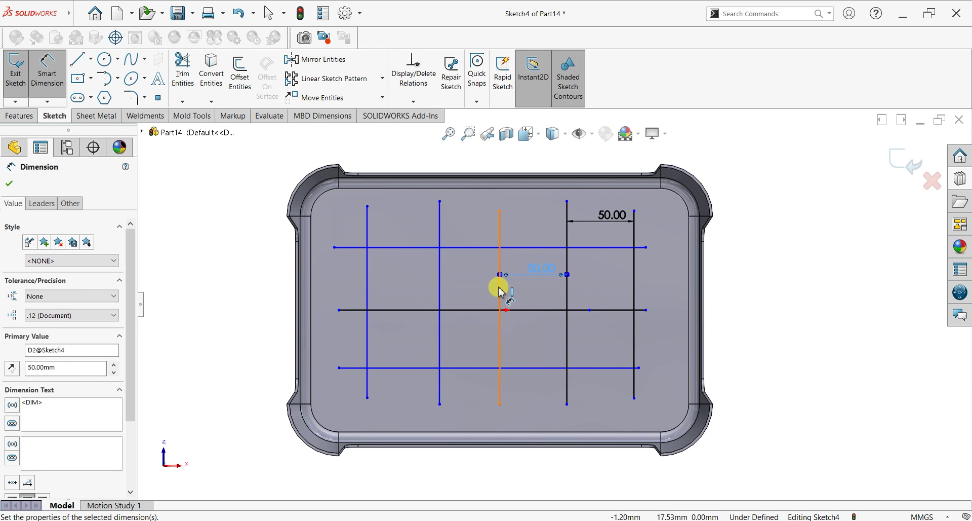
click(440, 286)
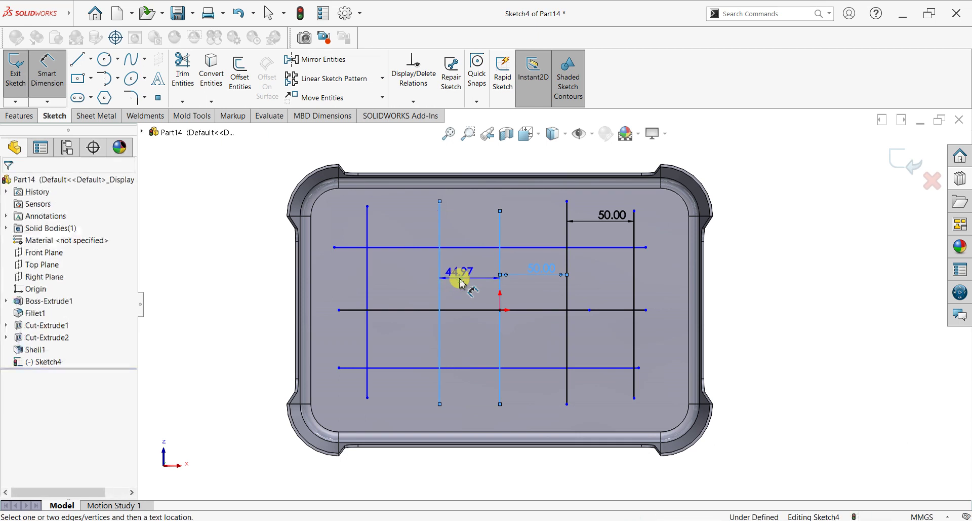
click(461, 281)
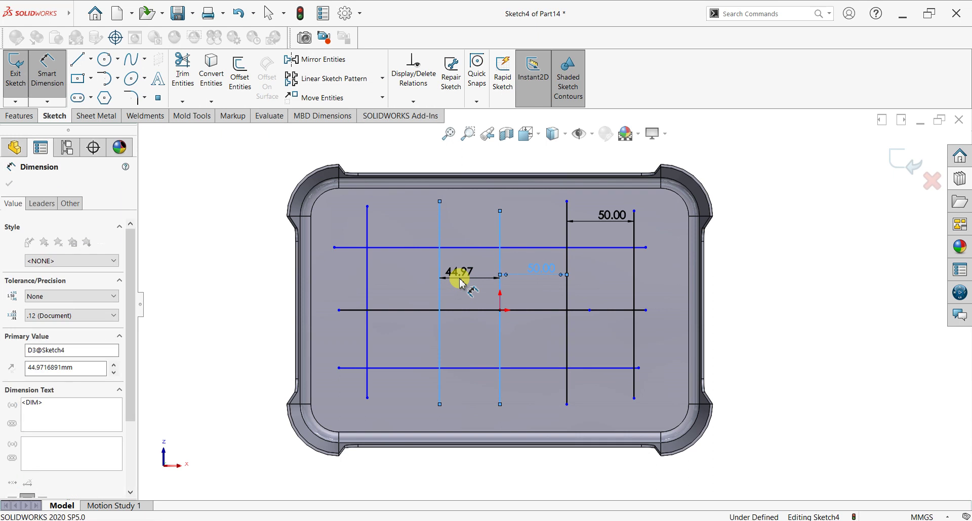
key(Return)
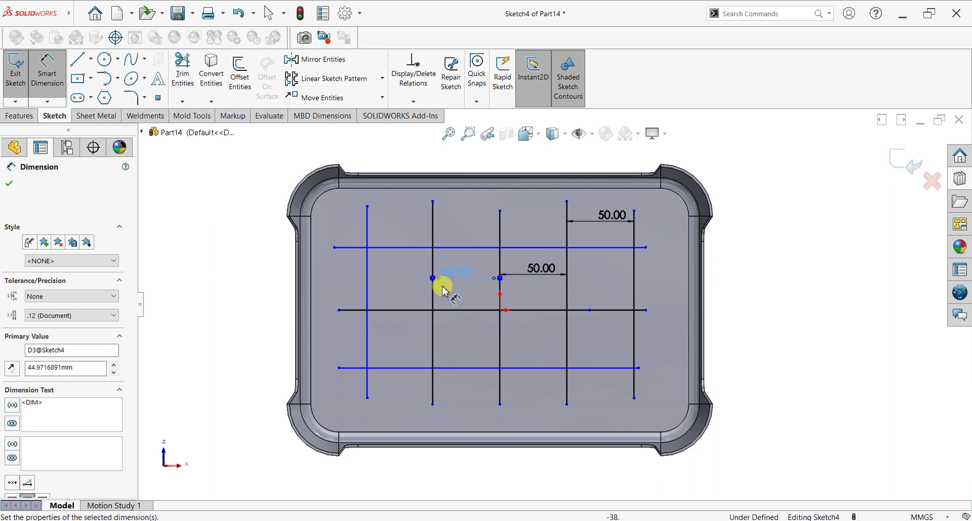
click(369, 282)
click(433, 291)
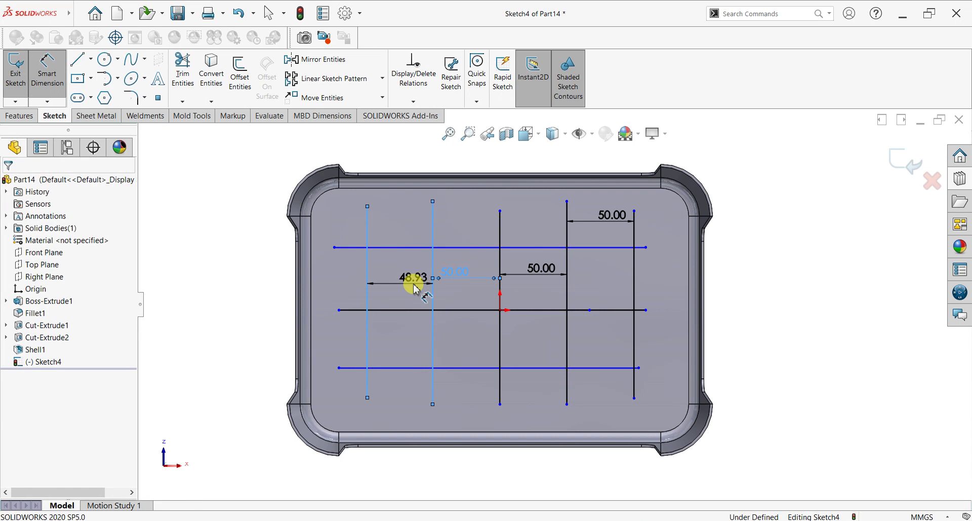
click(415, 289)
text(50)
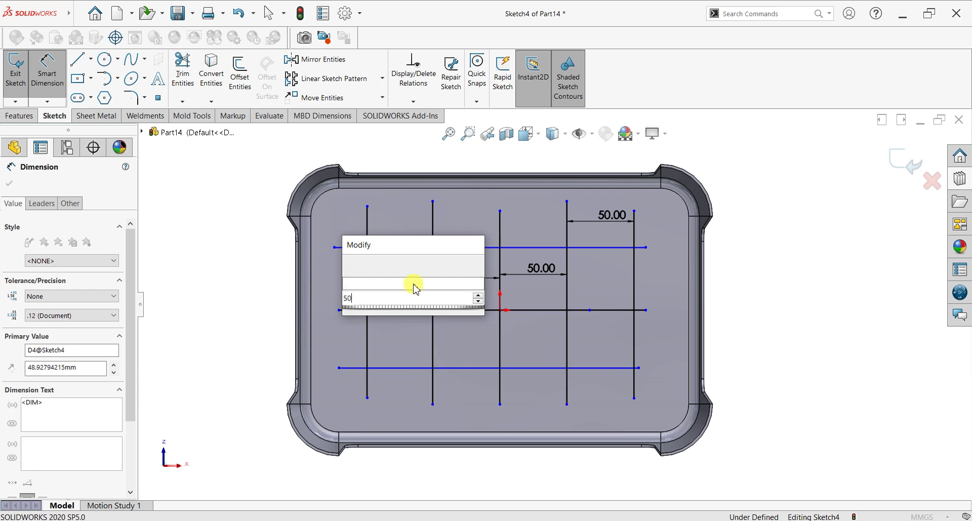
key(Return)
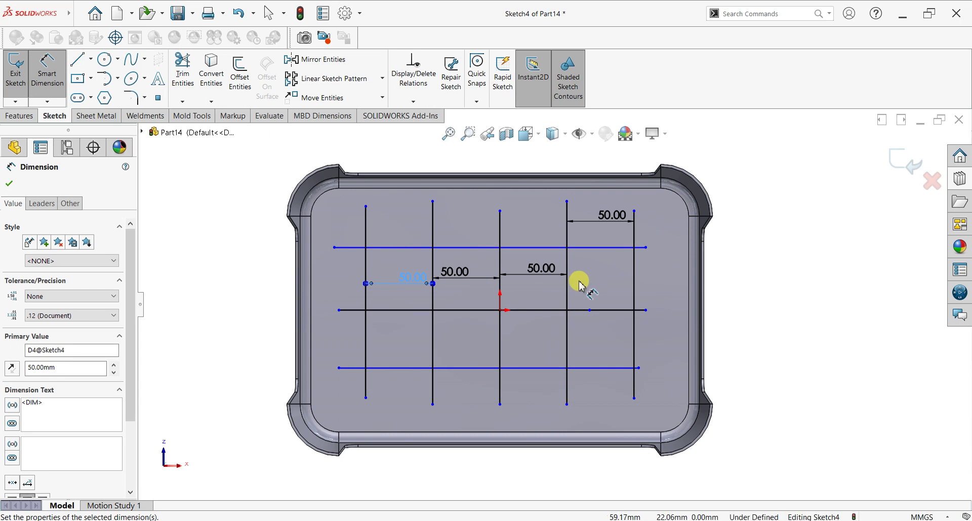
Dimension the upper and lower horizontal lines at 50 mm each from the horizontal line through the origin
click(608, 310)
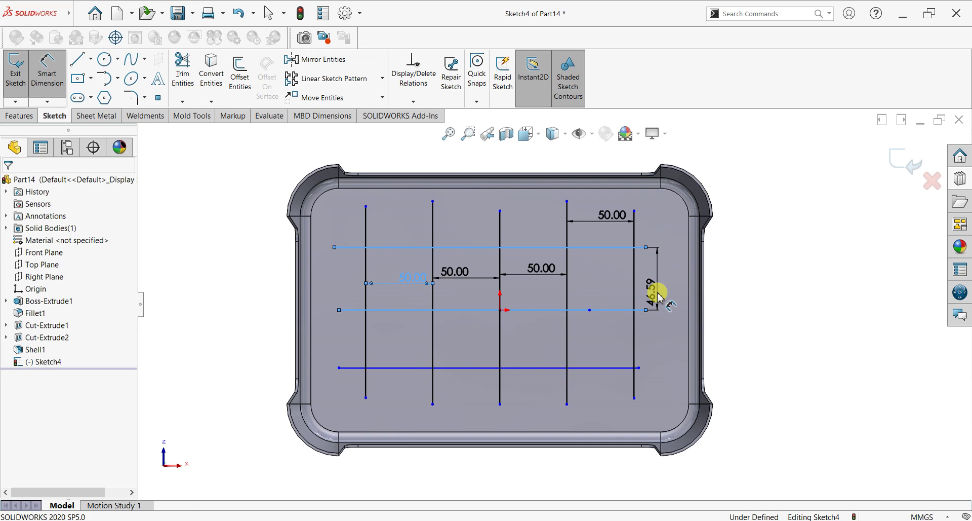
click(659, 295)
text(50)
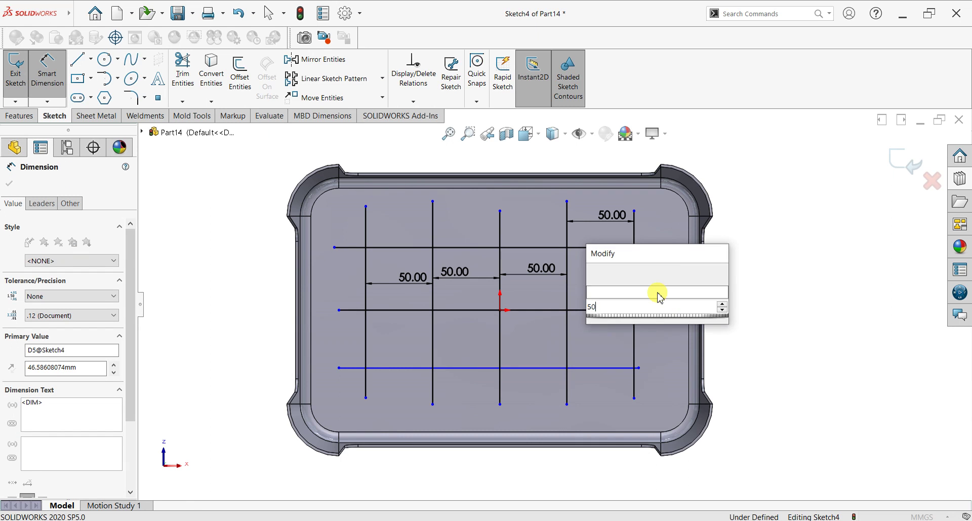
key(Return)
click(616, 310)
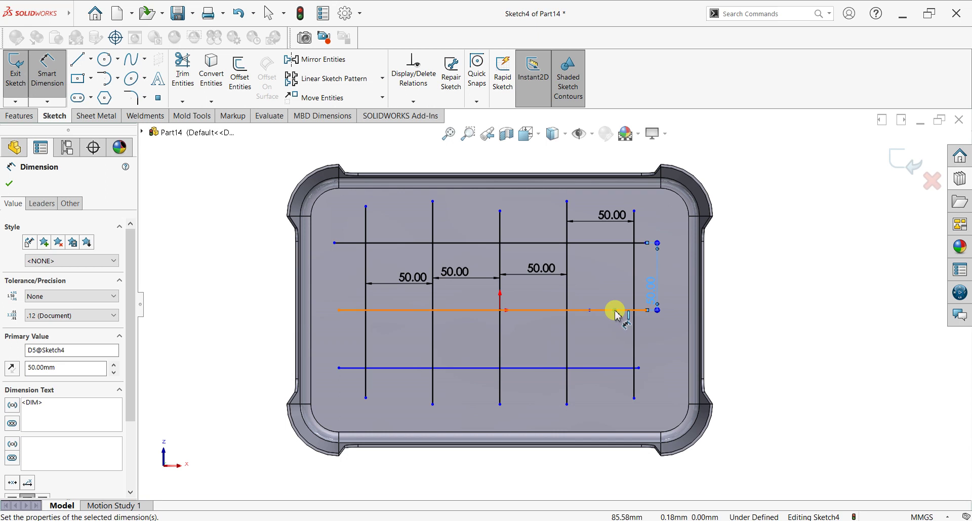
click(601, 371)
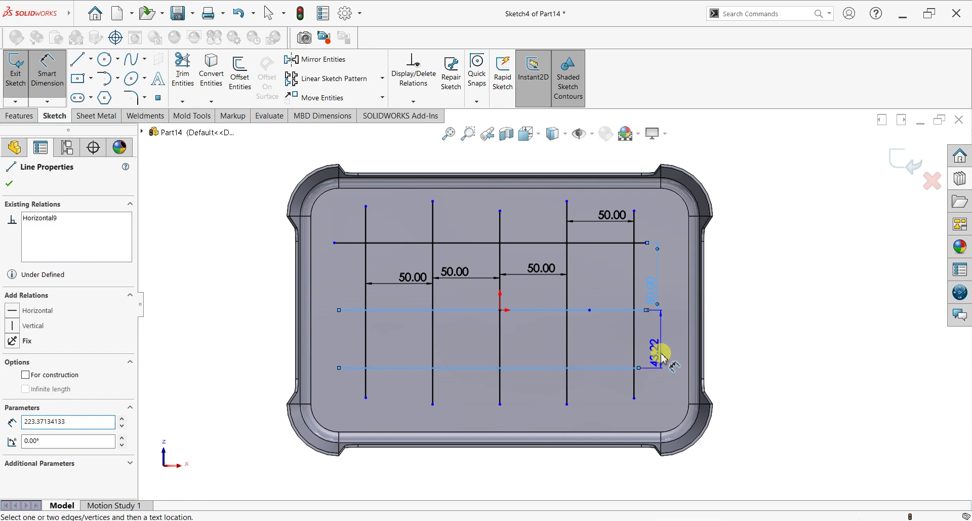
click(662, 356)
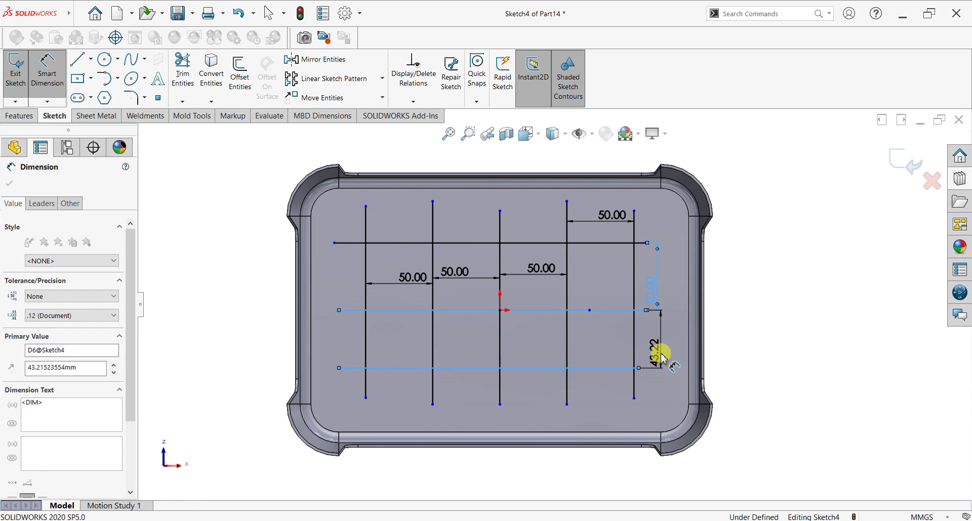
key(Return)
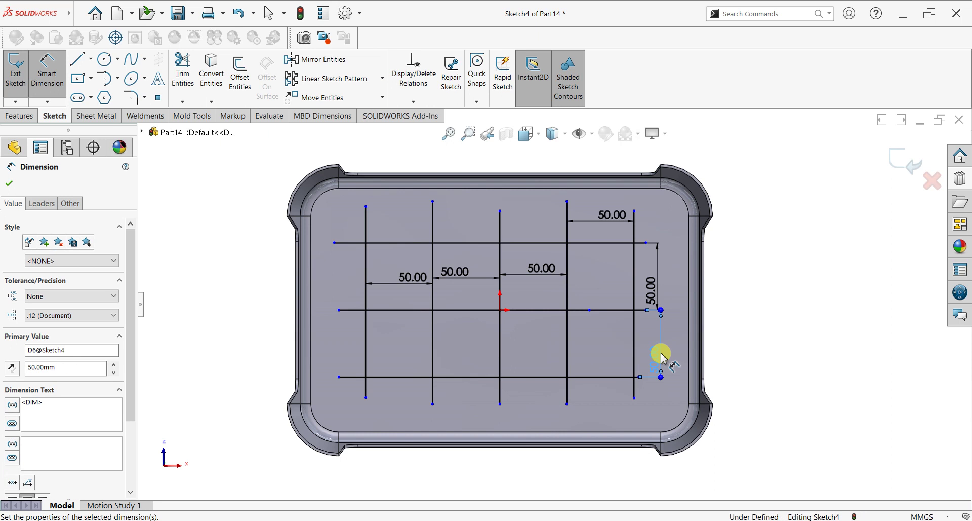
click(9, 183)
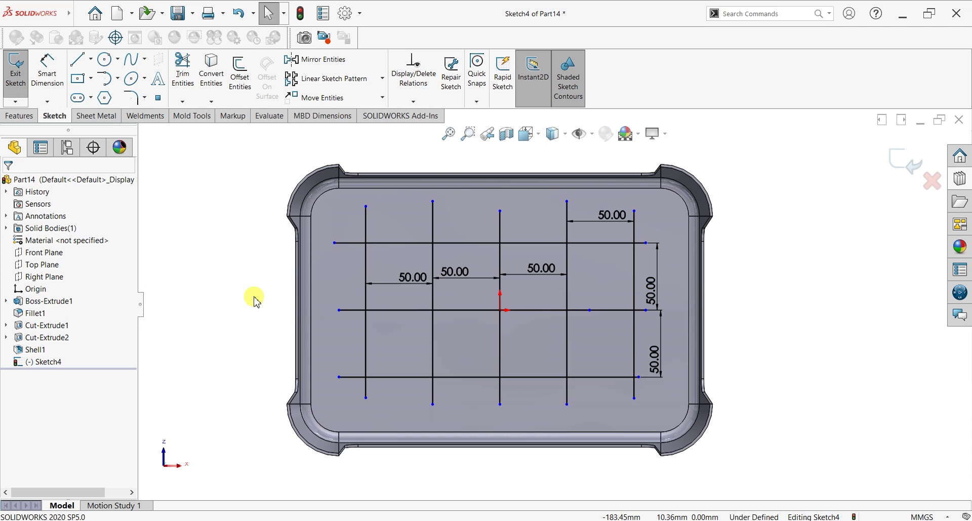
Start a Rib feature from the grid sketch with a 2 mm thickness applied to both sides of the lines
click(20, 116)
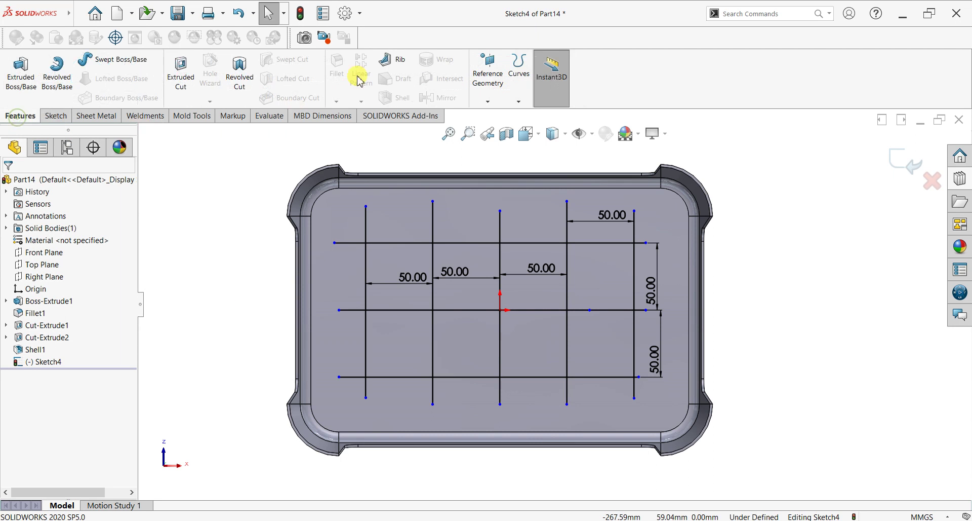
click(395, 61)
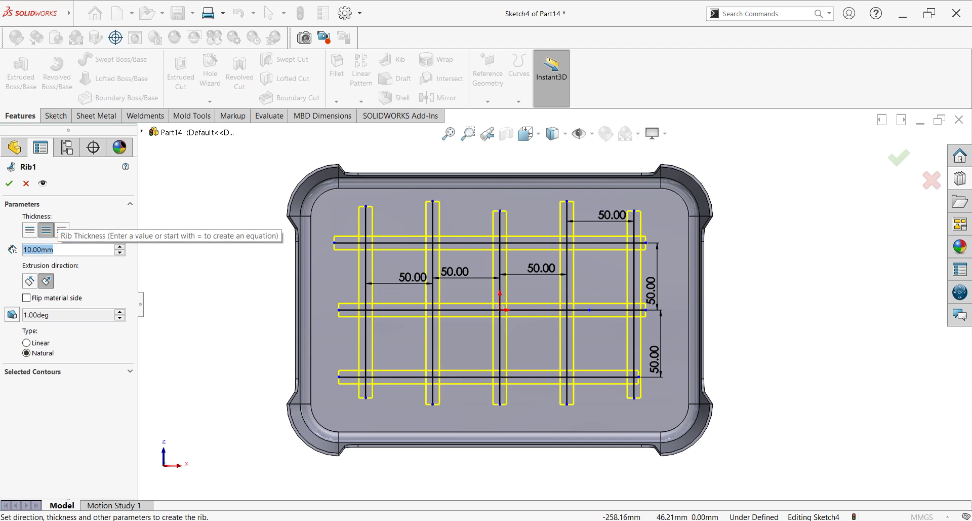
text(2)
key(Return)
click(49, 232)
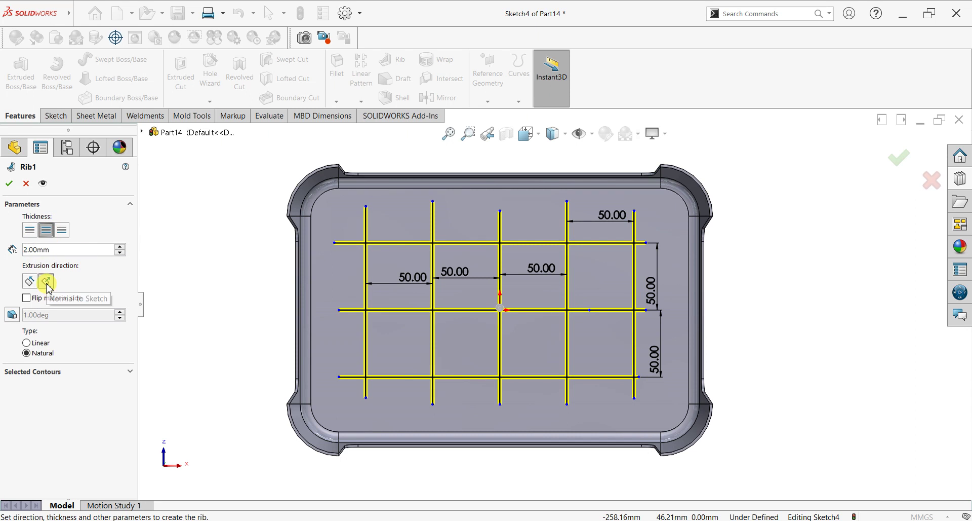
Create the rib grid extruded normal to the sketch, with linear type and a 1-degree outward draft from the sketch plane
click(29, 281)
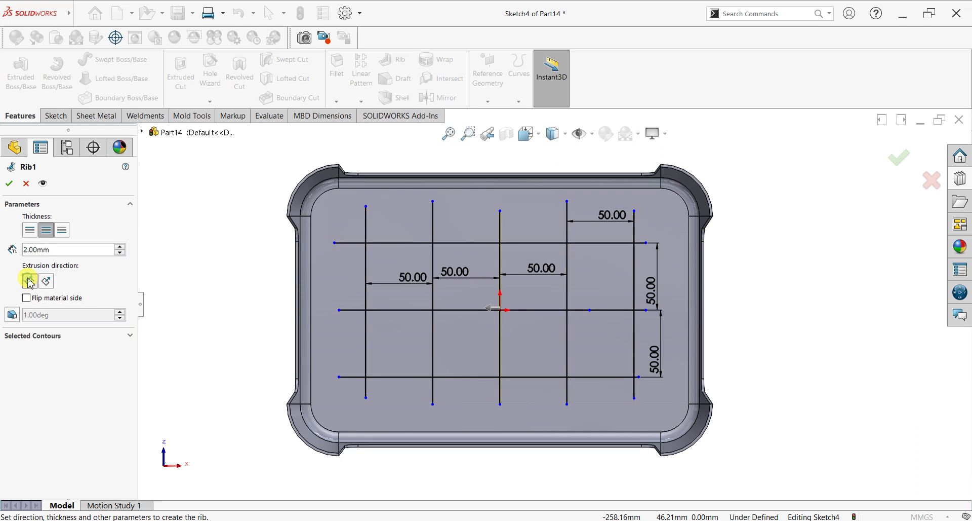
click(47, 281)
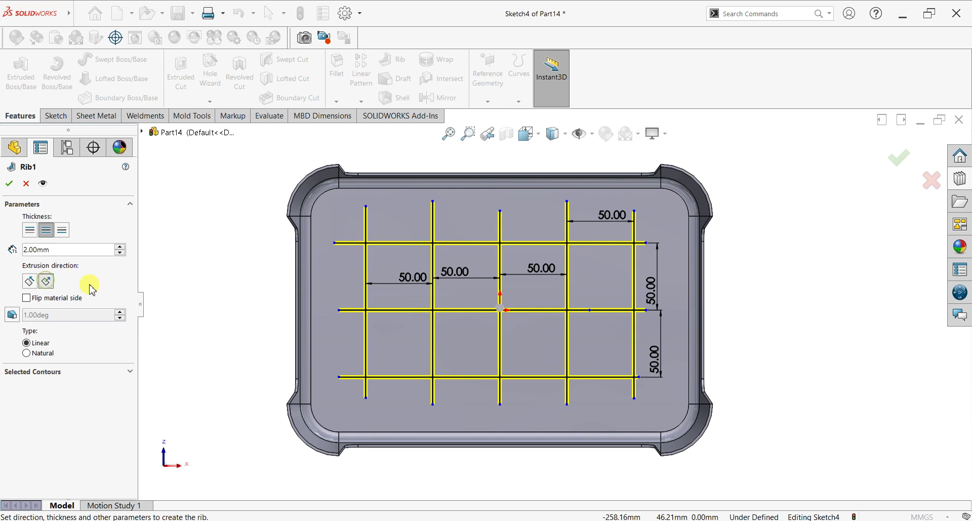
middle_drag(498, 326, 471, 233)
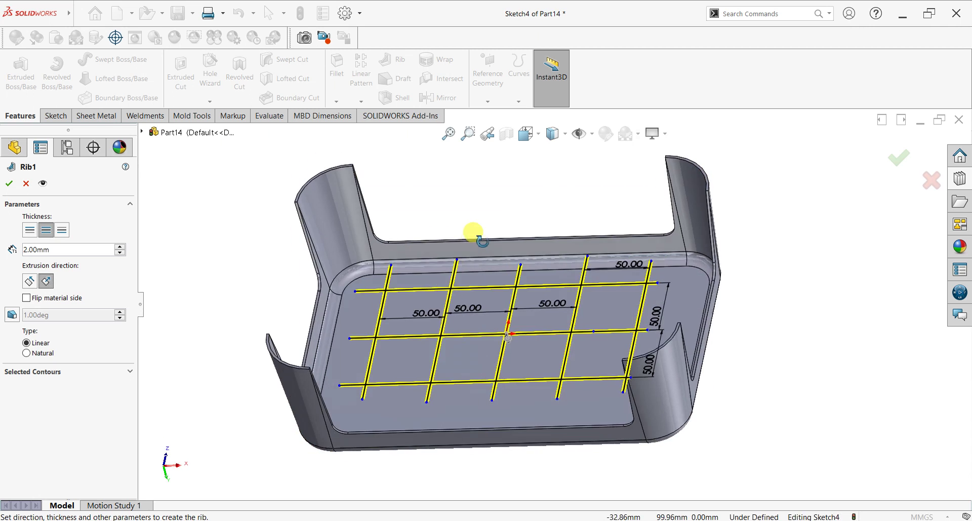
scroll(523, 329, down, 6)
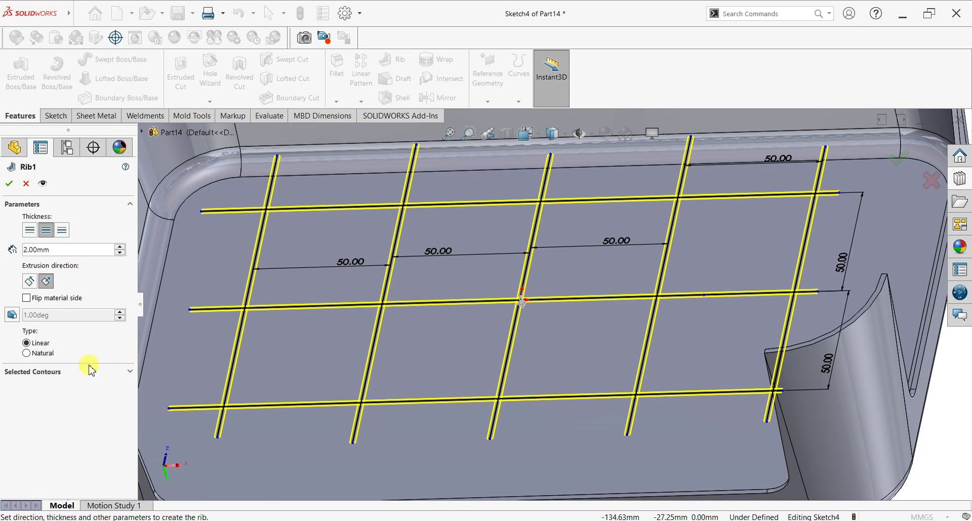
click(17, 315)
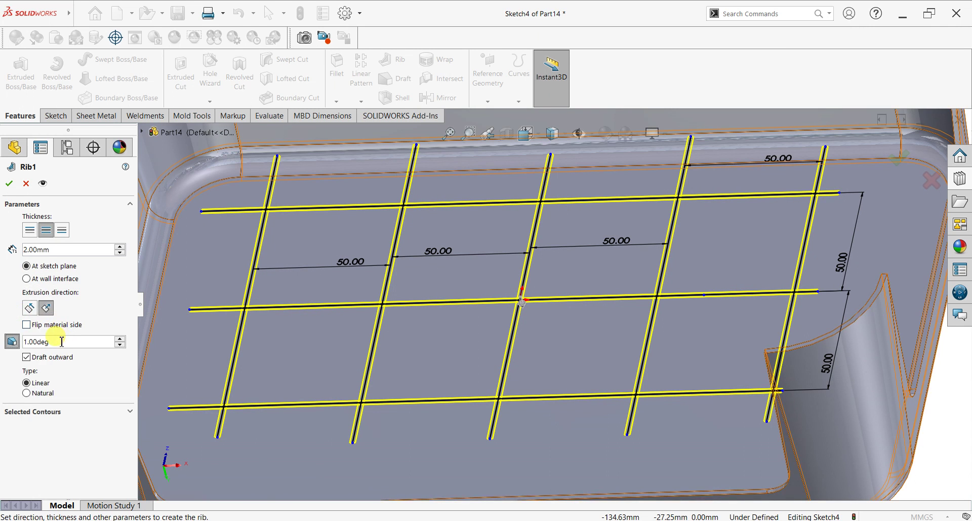
drag(68, 343, 25, 344)
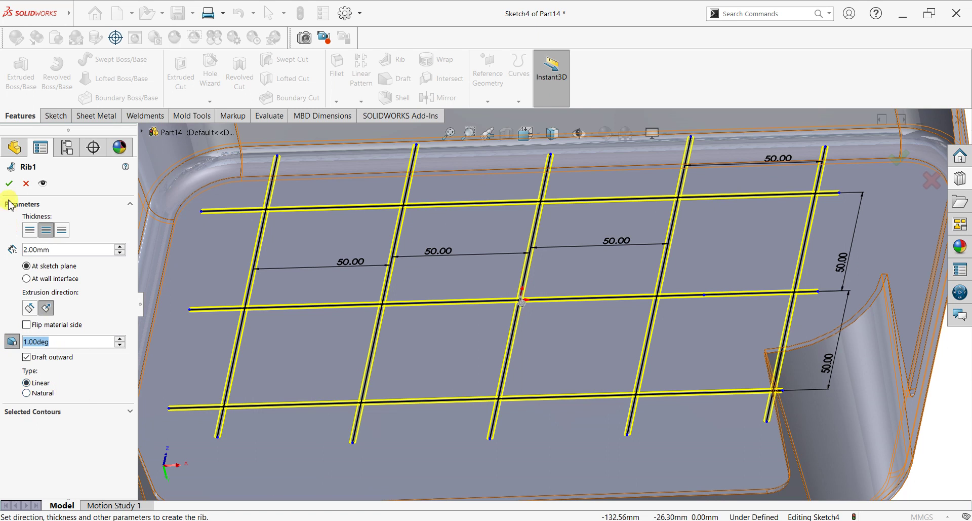
click(9, 183)
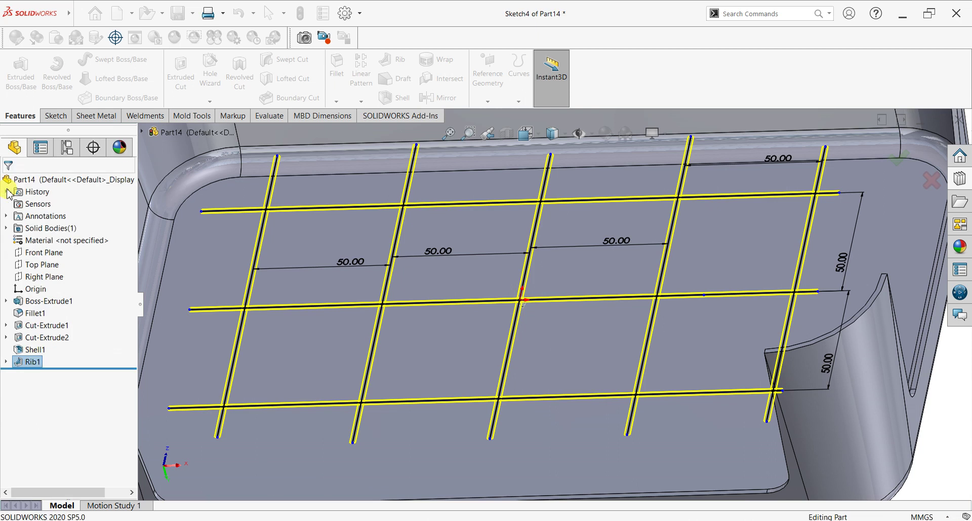
Set up a draft analysis of the stool with the Top Plane as pull direction and a 1-degree draft angle
scroll(583, 334, up, 5)
middle_drag(773, 299, 507, 208)
mouse_move(631, 395)
middle_down()
mouse_move(560, 276)
mouse_move(568, 358)
mouse_move(701, 441)
middle_up()
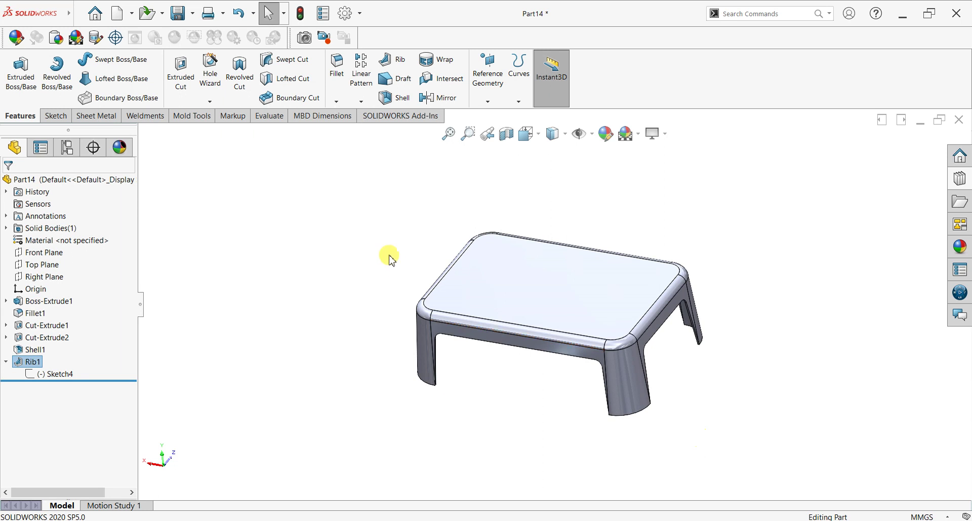
middle_drag(475, 341, 366, 342)
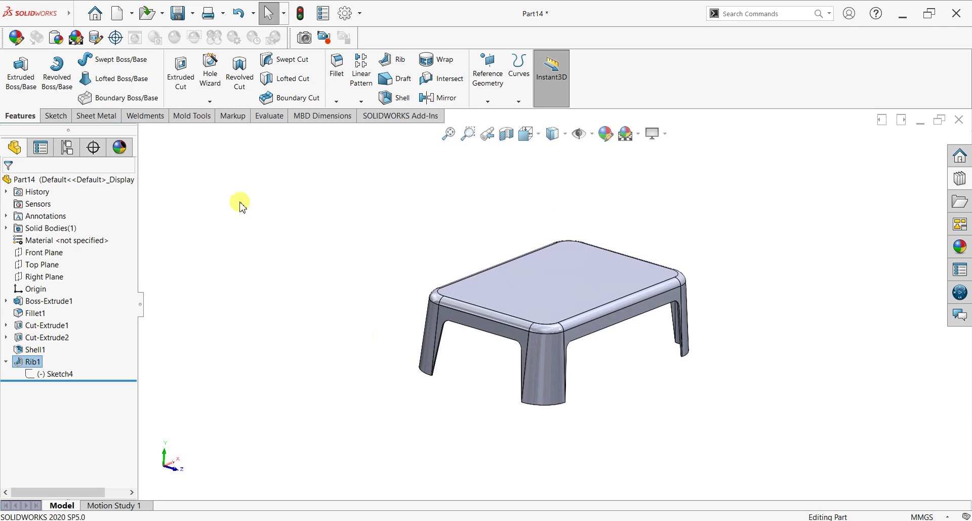
click(178, 115)
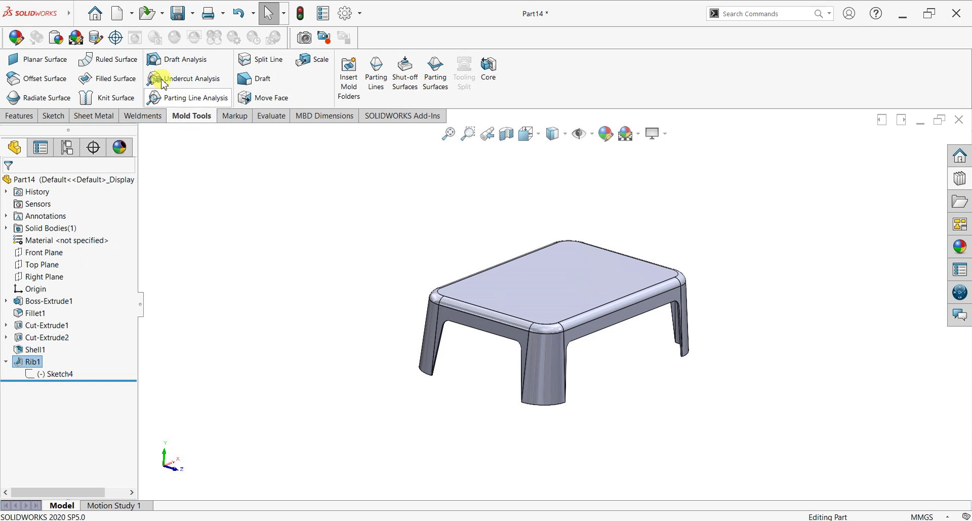
click(169, 65)
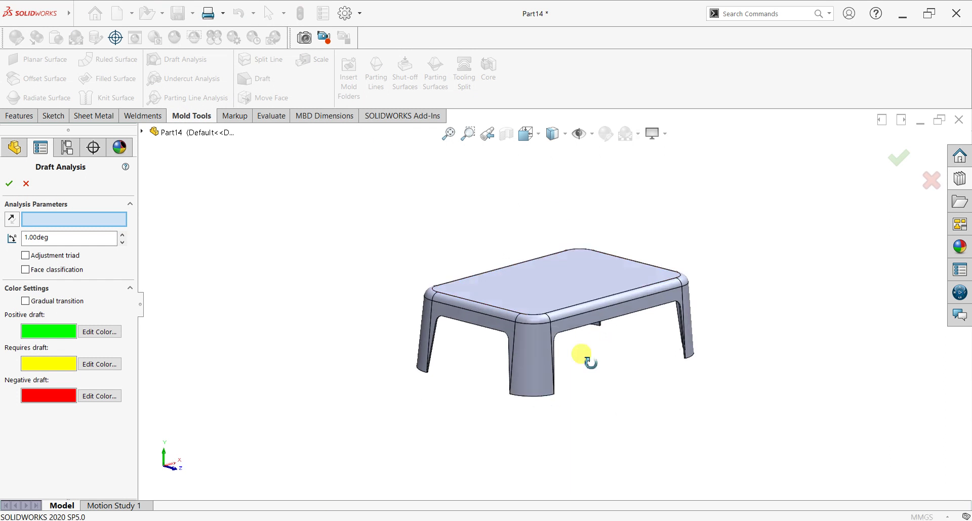
middle_drag(587, 358, 562, 138)
middle_drag(597, 463, 679, 317)
scroll(679, 327, down, 2)
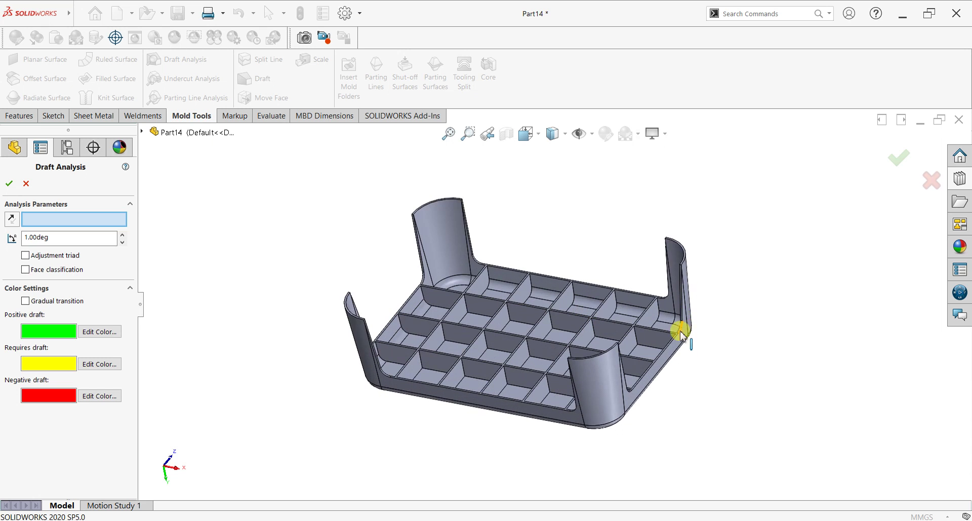
click(142, 132)
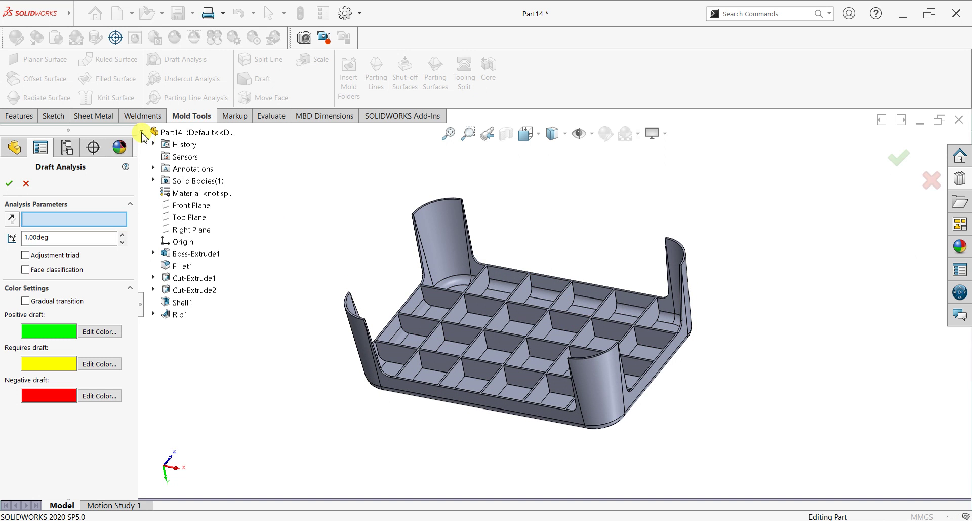
click(188, 218)
Turn on face classification in the draft analysis, check the faces requiring draft, and keep the colored analysis applied
middle_drag(365, 410, 354, 392)
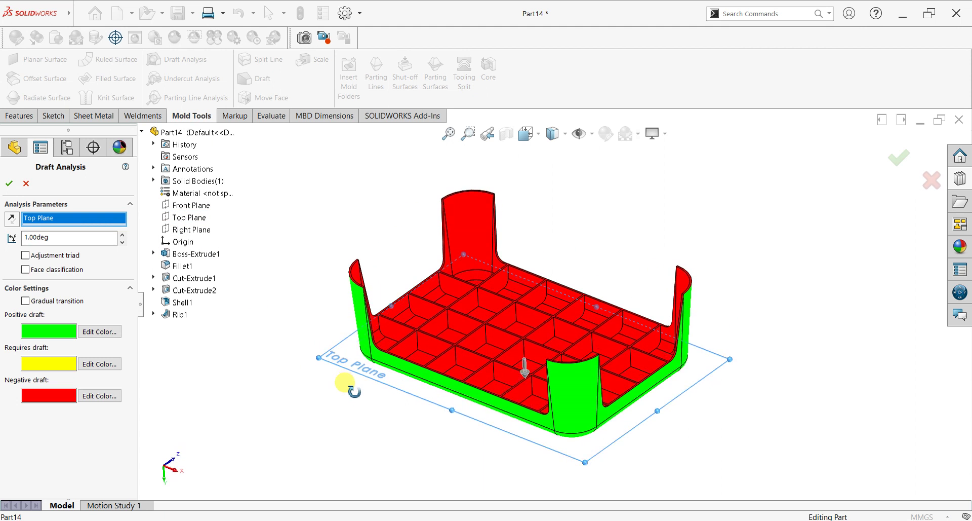
scroll(606, 341, down, 2)
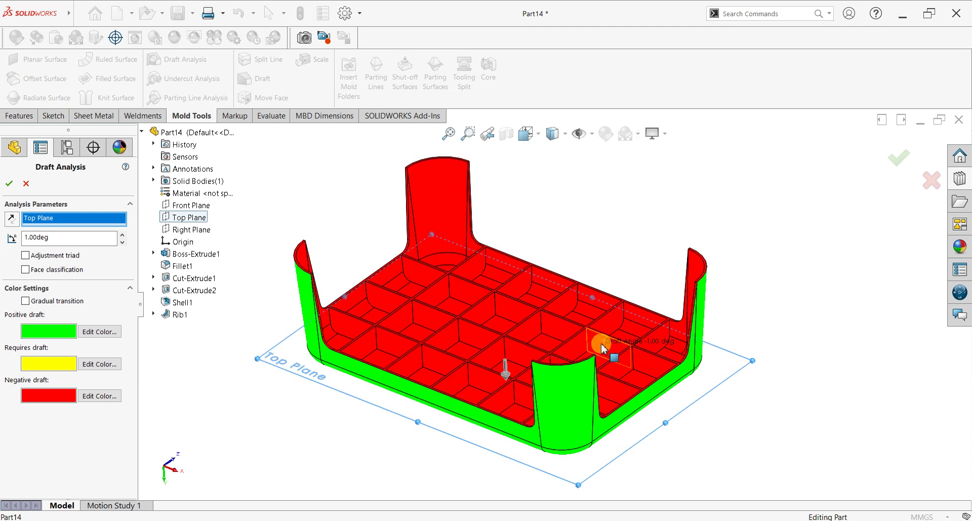
click(41, 271)
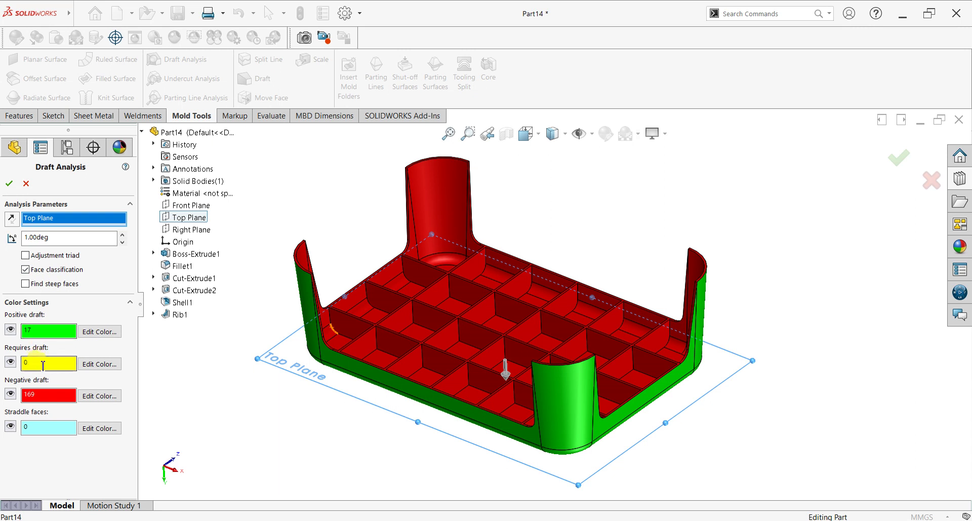
drag(37, 361, 16, 364)
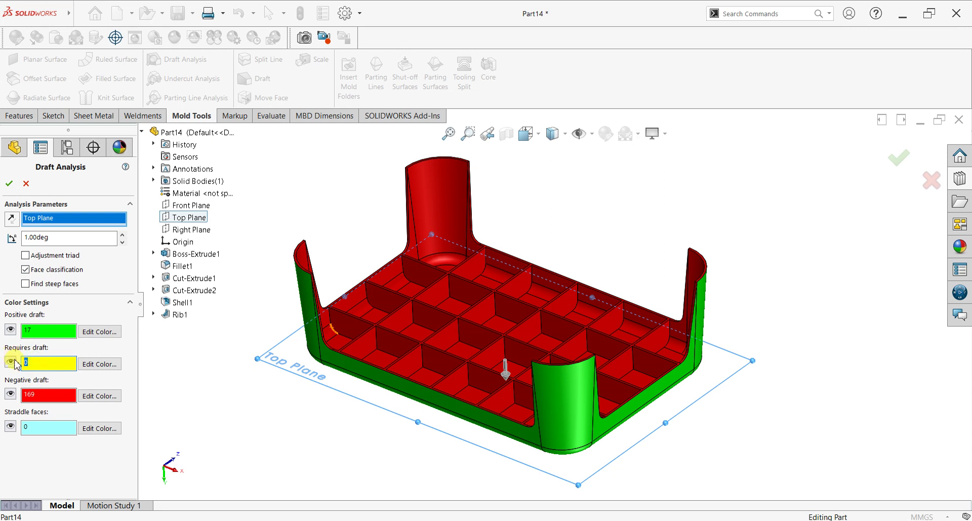
click(7, 186)
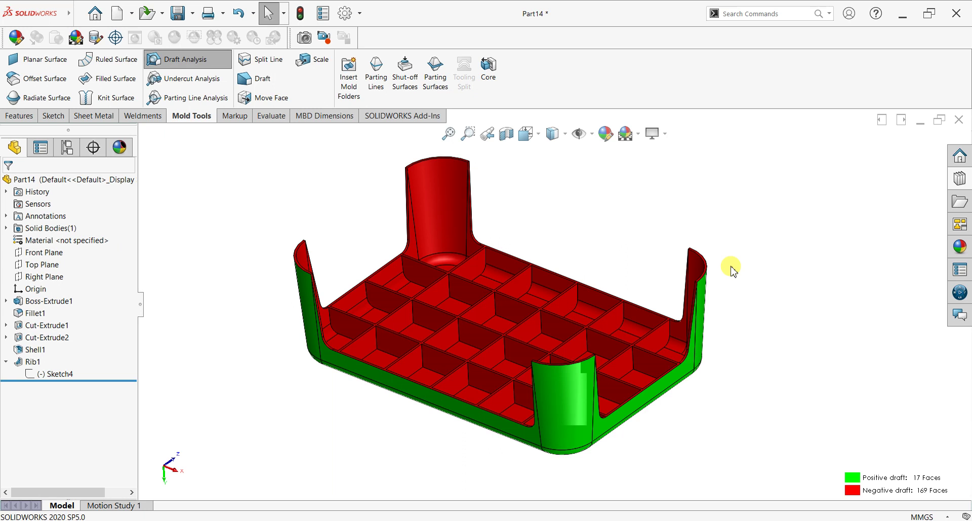
Start a parting line using the Top Plane as pull direction with 1-degree draft, and run its draft analysis
click(376, 78)
scroll(570, 351, down, 2)
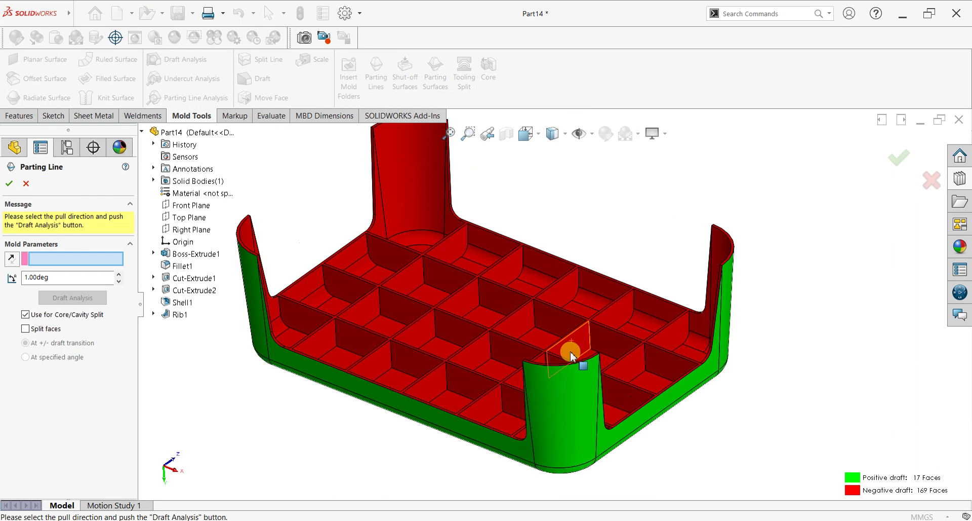
click(176, 218)
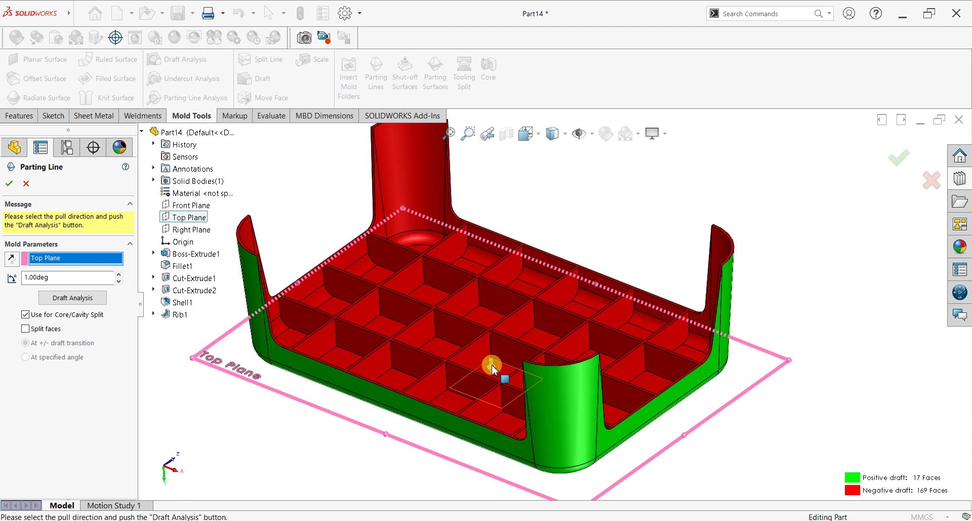
click(56, 277)
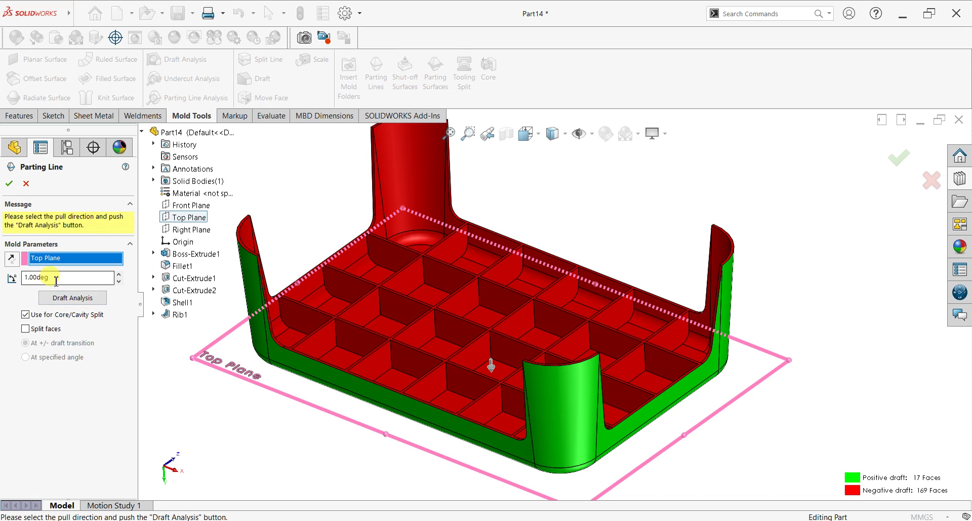
drag(44, 280, 28, 280)
click(72, 298)
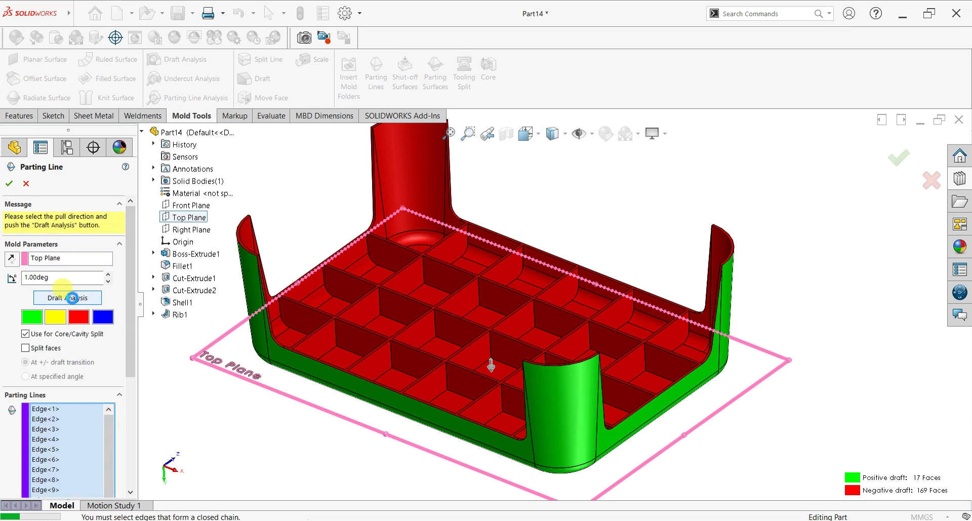
Inspect the detected parting line edges around the rim and legs, and accept the parting line
drag(130, 364, 131, 461)
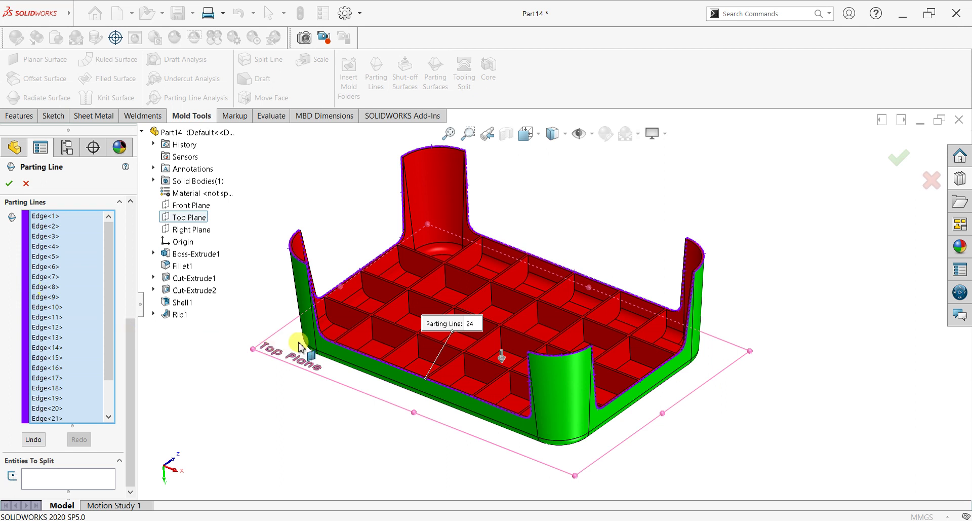
scroll(329, 354, down, 4)
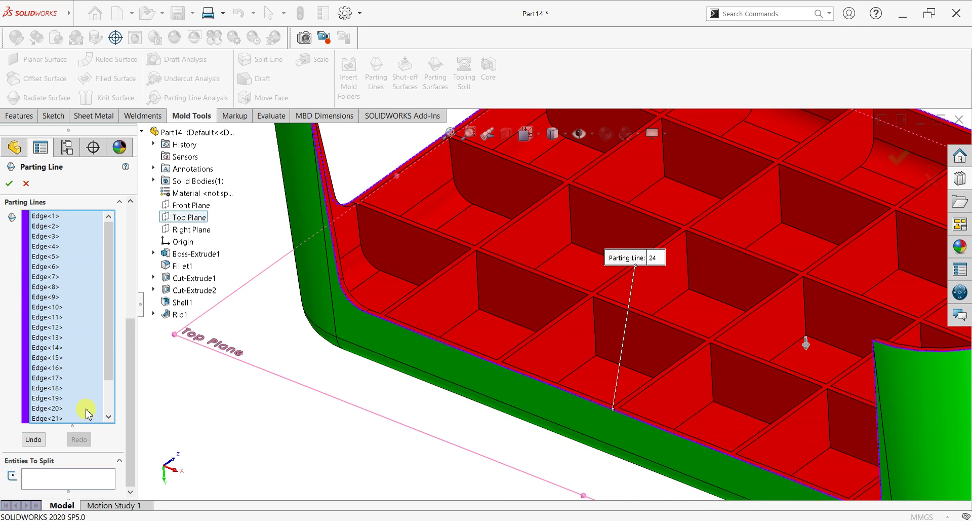
scroll(131, 341, up, 3)
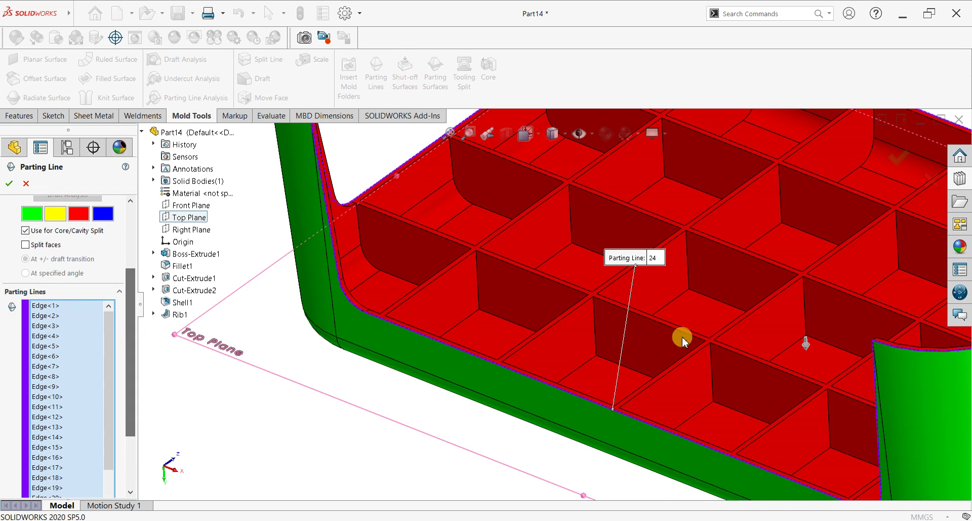
scroll(682, 336, up, 4)
scroll(789, 271, up, 1)
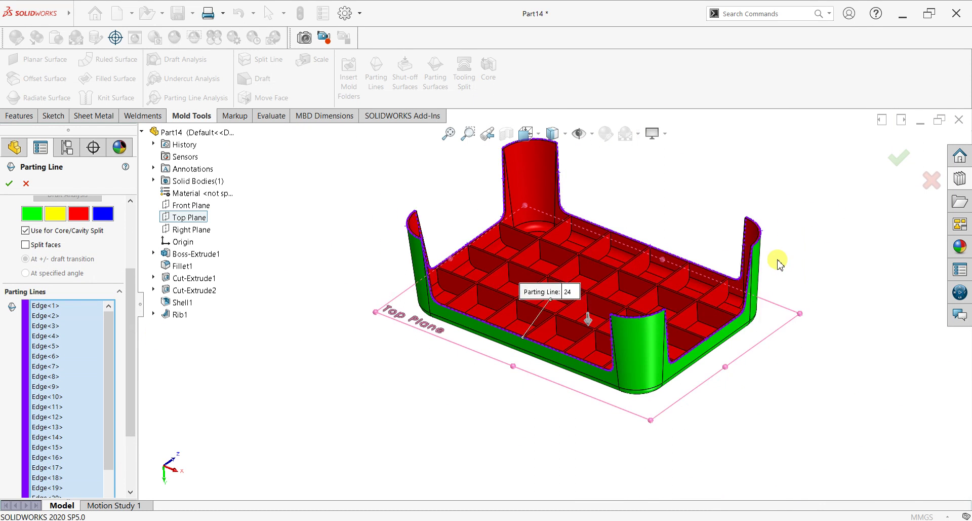
scroll(779, 260, down, 1)
click(9, 183)
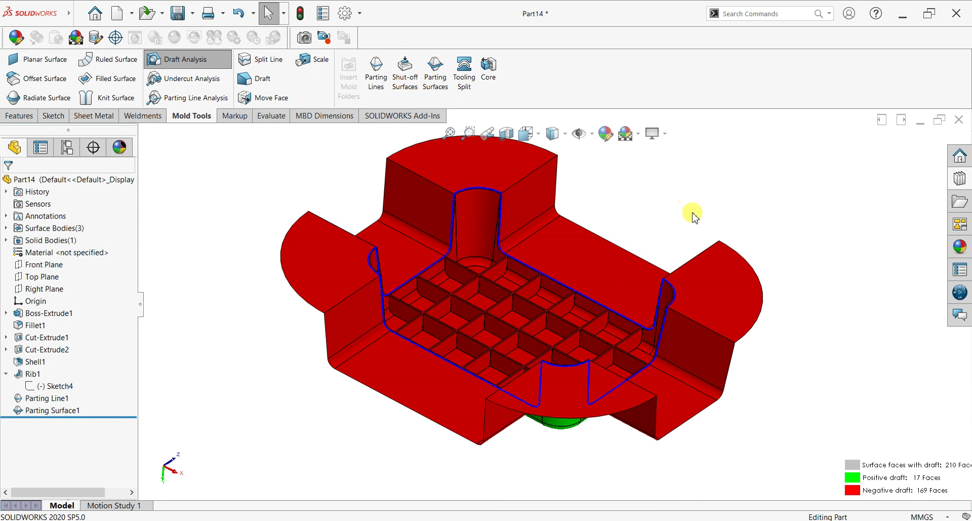
Sketch a center rectangle about 353 by 268 mm, centered on the origin, on the parting surface's flat corner face
mouse_move(782, 332)
middle_down()
mouse_move(732, 292)
mouse_move(777, 330)
middle_up()
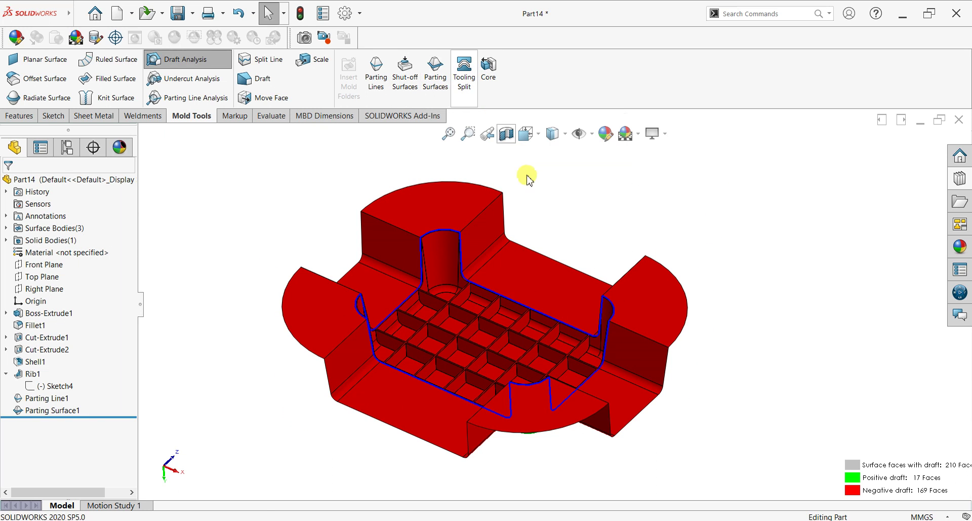
click(446, 202)
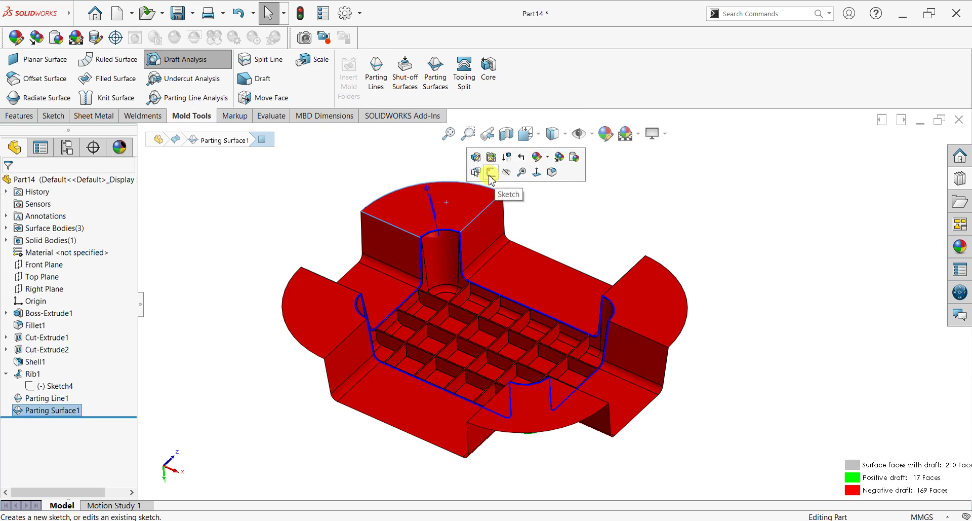
click(491, 171)
key(ctrl+8)
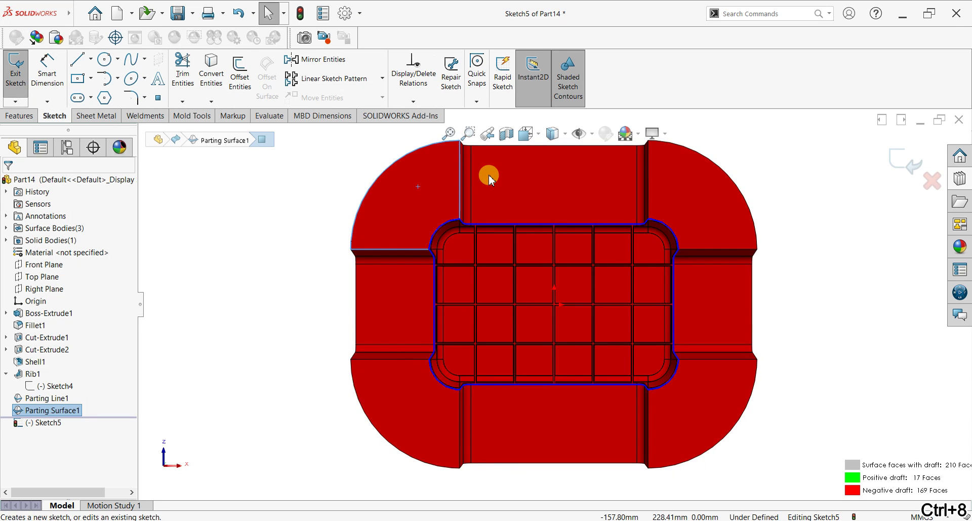
click(76, 81)
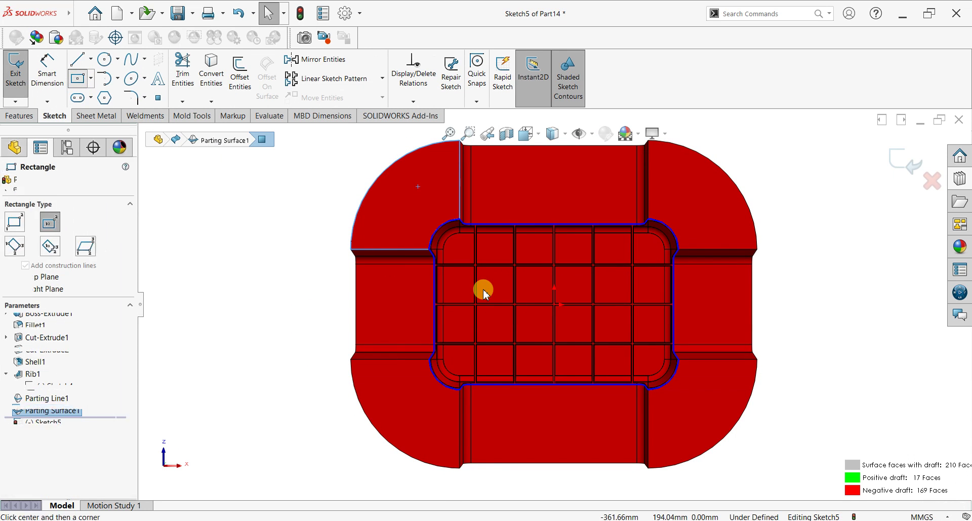
click(554, 304)
scroll(568, 318, up, 3)
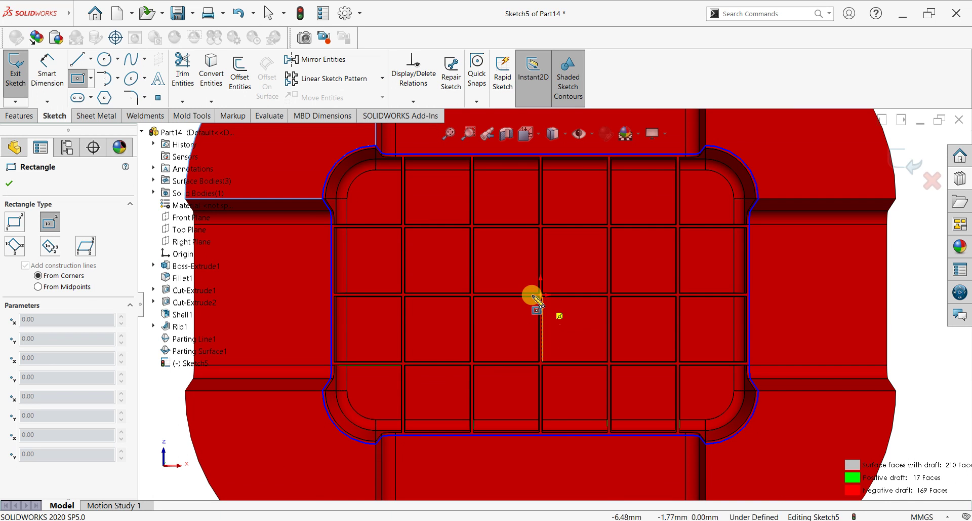
scroll(542, 295, up, 4)
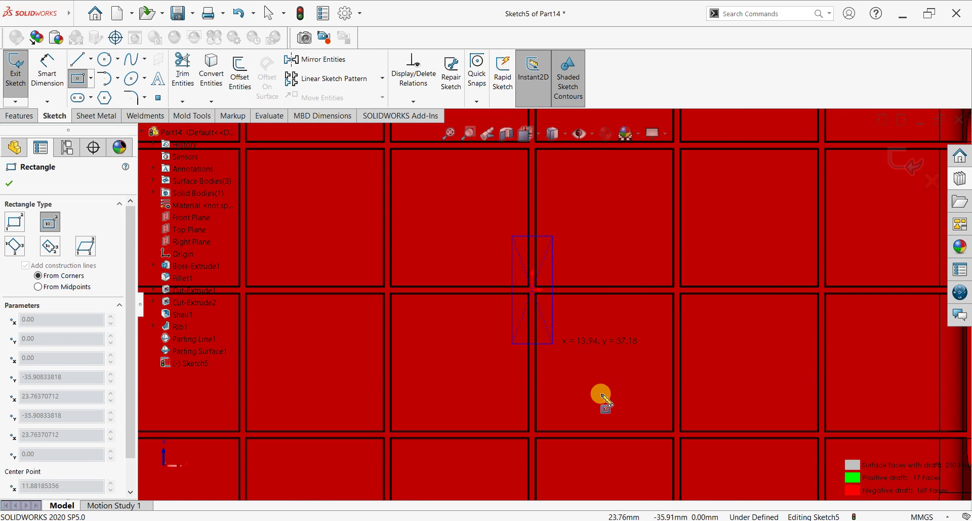
scroll(601, 394, down, 5)
scroll(604, 395, down, 2)
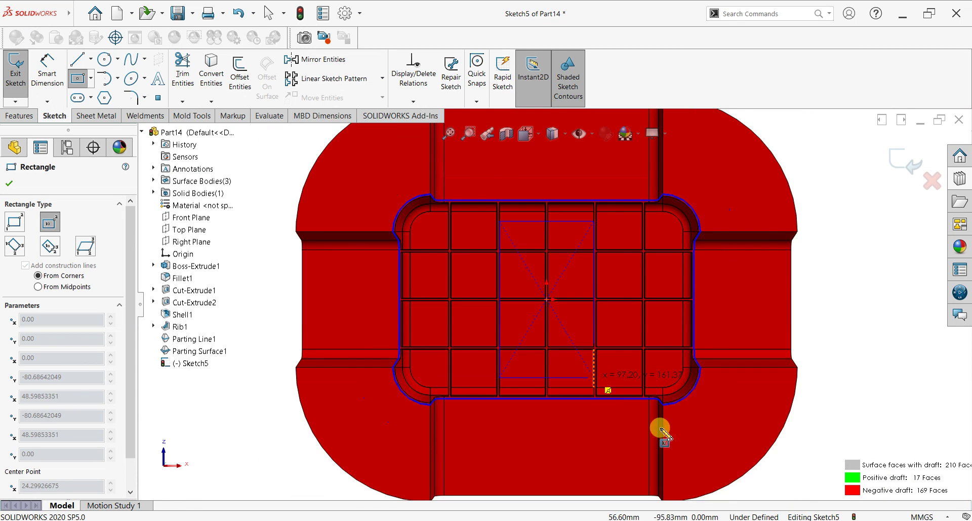
click(718, 428)
scroll(330, 195, down, 3)
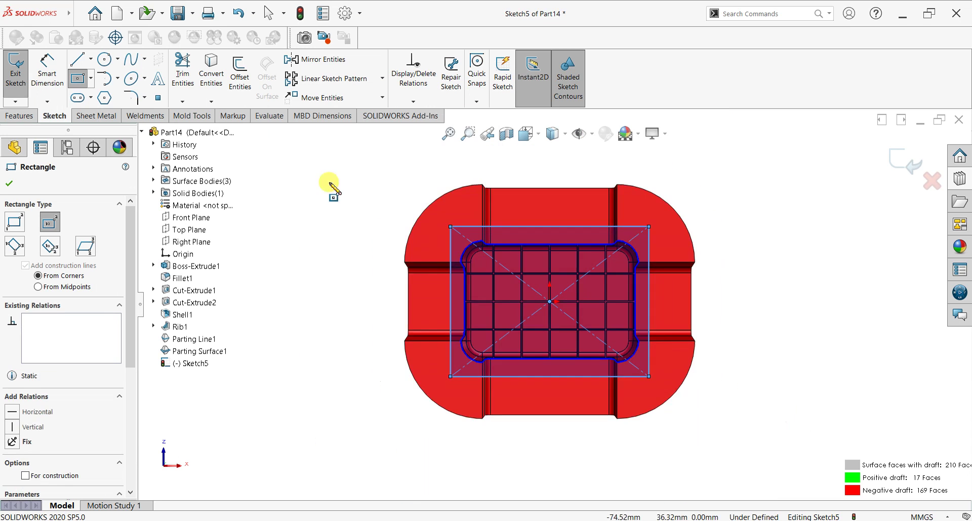
Dimension the rectangle 400 mm wide and 300 mm high, and exit the sketch
click(47, 69)
click(511, 200)
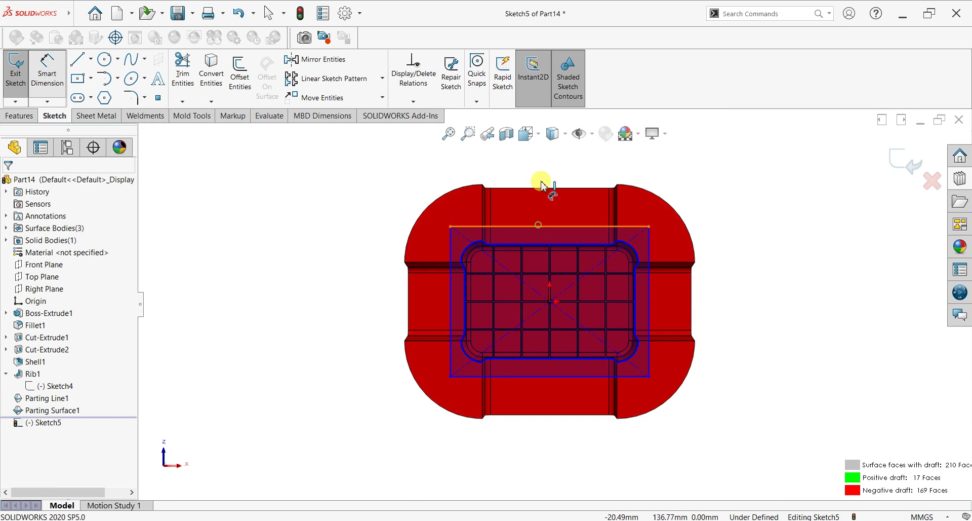
click(544, 226)
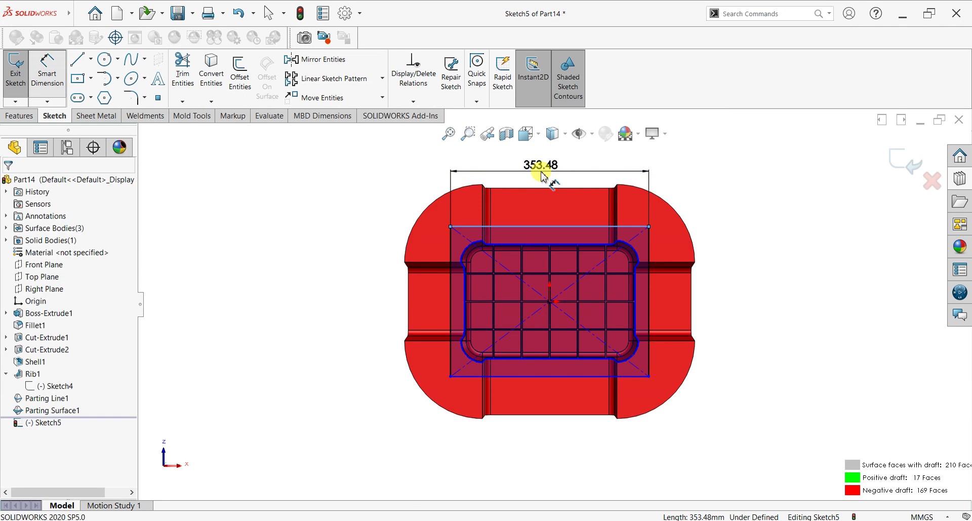
click(542, 175)
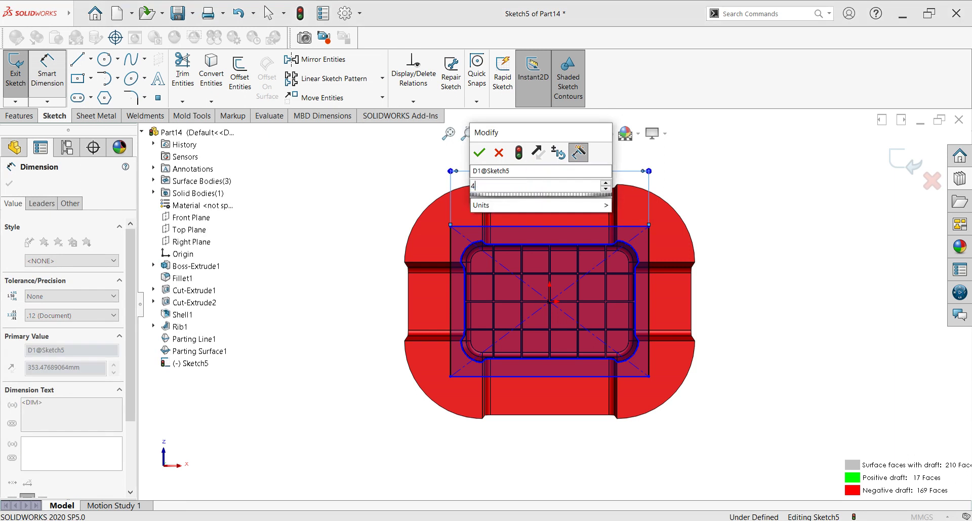
text(400)
key(Return)
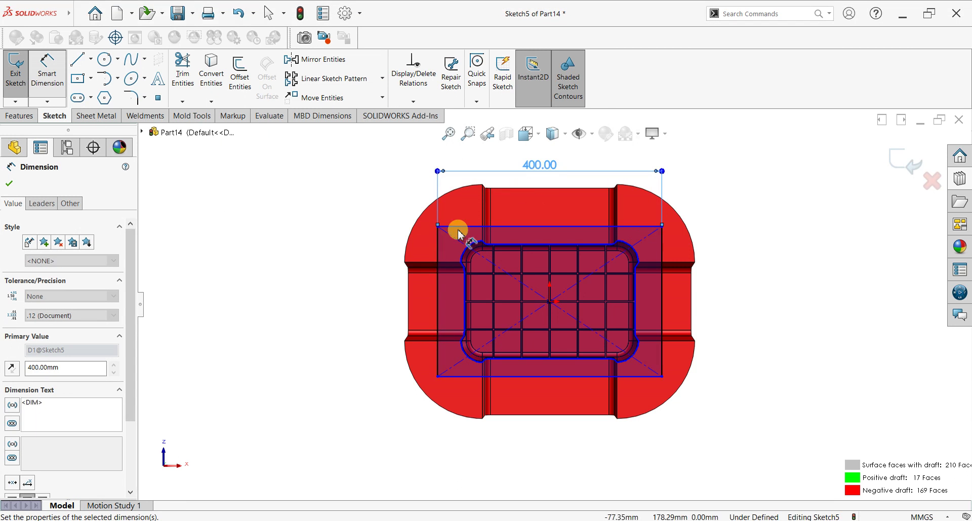
click(362, 292)
double_click(364, 297)
text(300)
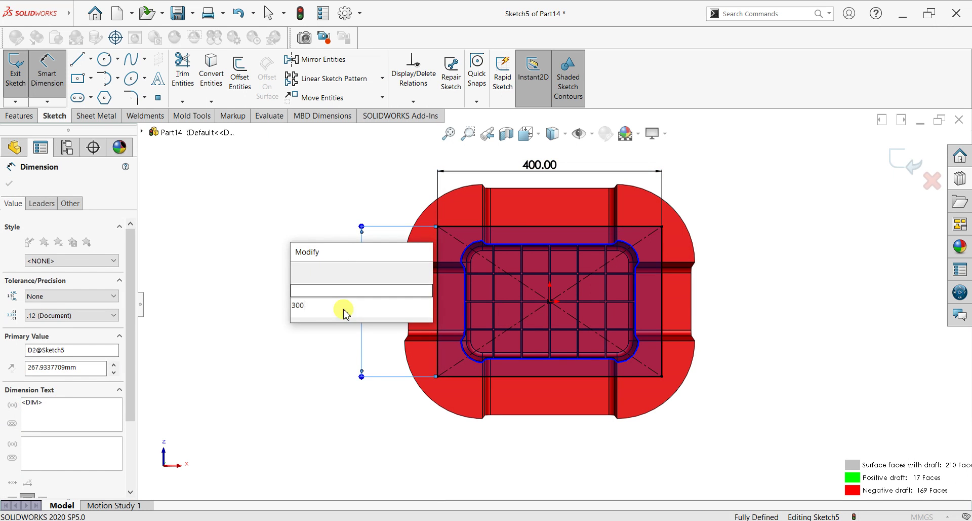
key(Return)
click(9, 183)
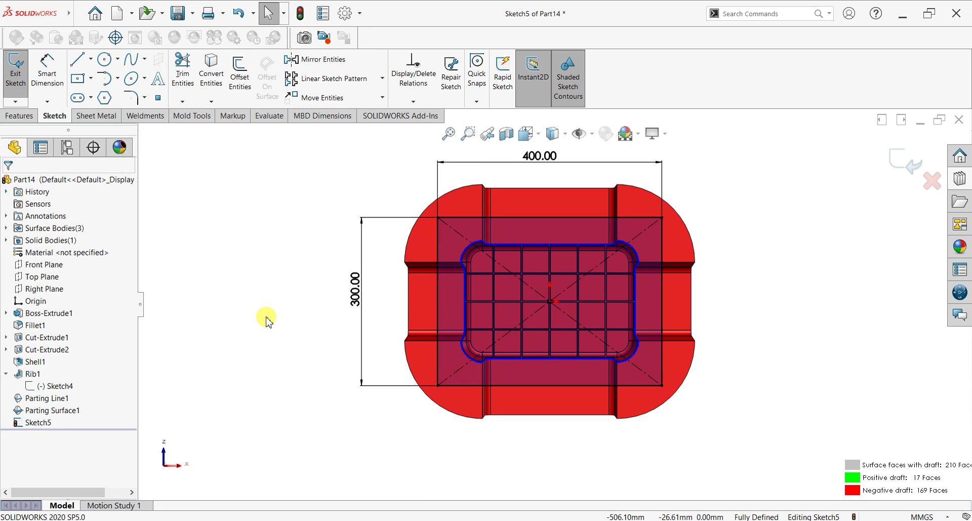
click(904, 161)
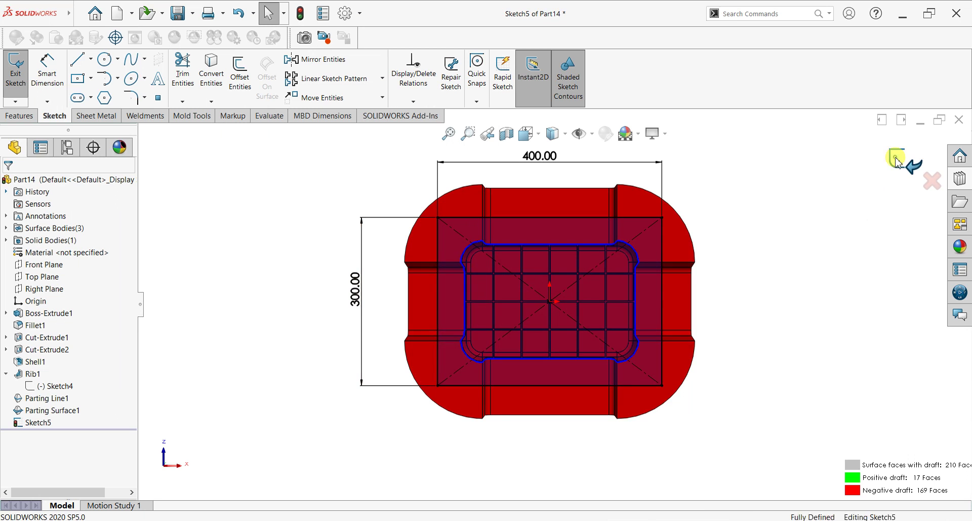
Create a tooling split from the rectangle sketch with block sizes of 130 mm and 50 mm
mouse_move(699, 269)
middle_down()
mouse_move(670, 203)
mouse_move(653, 223)
middle_up()
scroll(763, 254, down, 2)
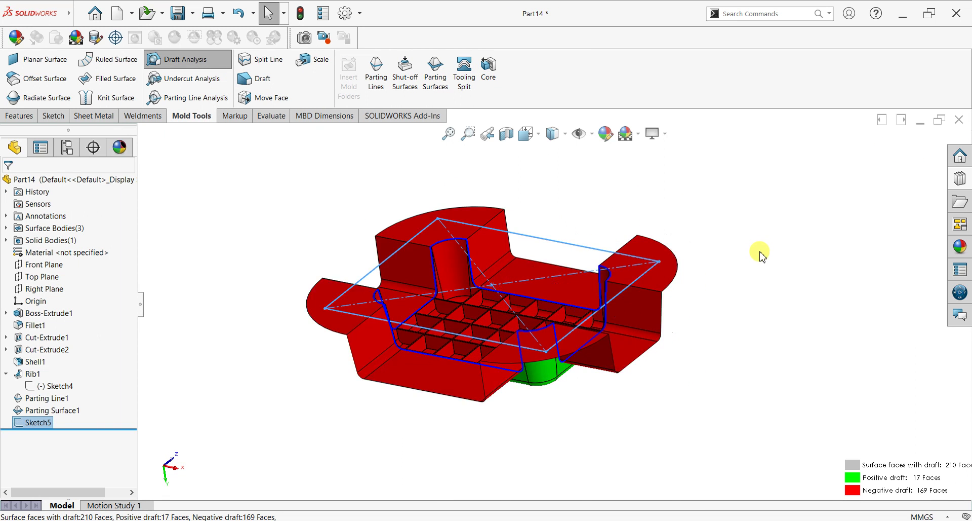
click(458, 94)
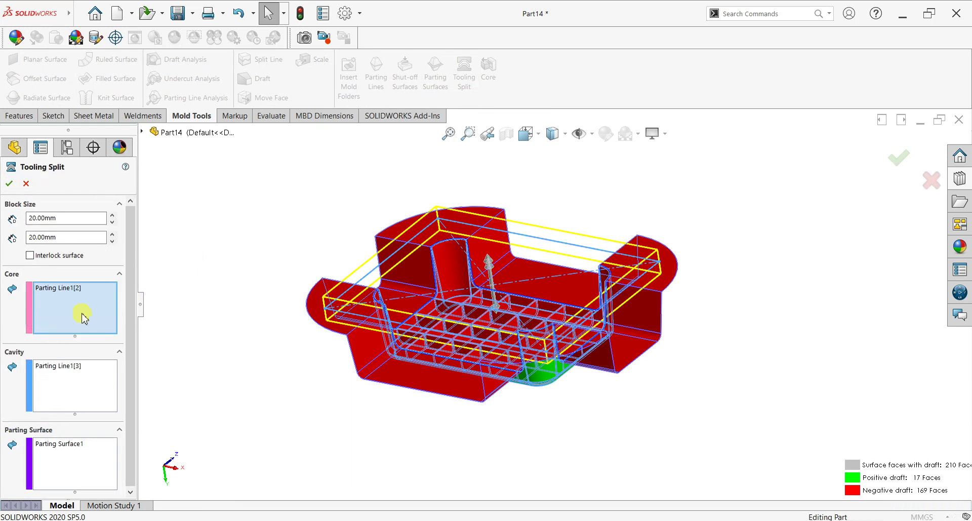
drag(74, 218, 32, 217)
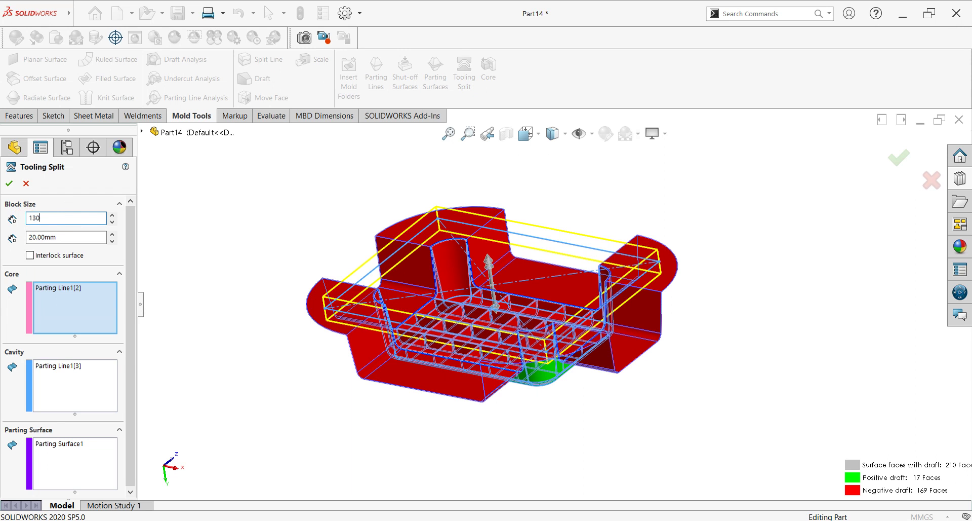
key(Return)
middle_drag(449, 410, 443, 338)
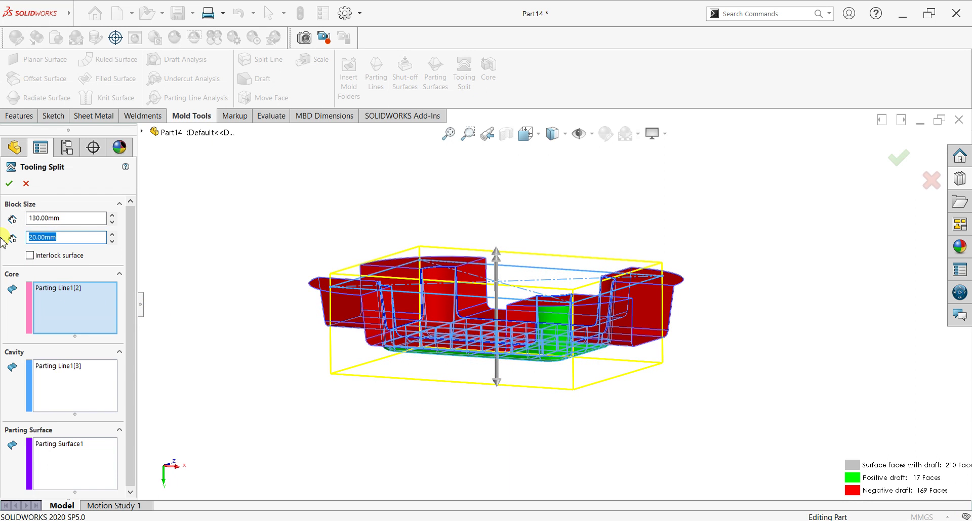
key(Return)
mouse_move(364, 305)
middle_down()
mouse_move(374, 278)
mouse_move(358, 287)
mouse_move(366, 302)
middle_up()
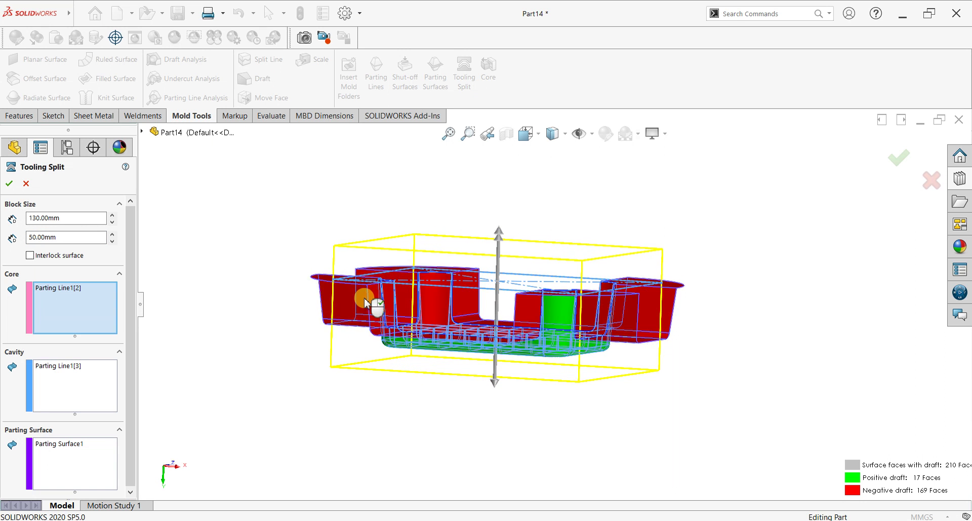
click(10, 183)
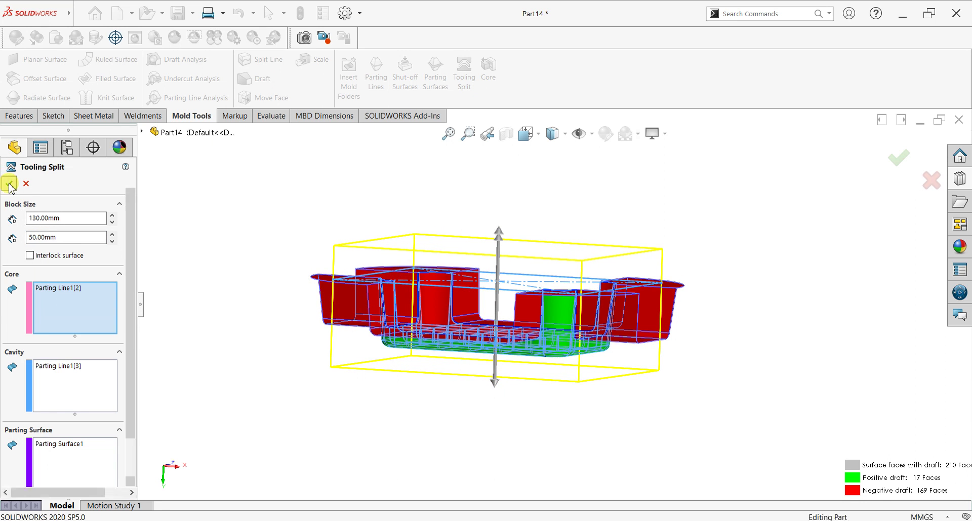
Inspect the mold blocks from several sides and hide the parting surface body that protrudes from them
mouse_move(692, 222)
middle_down()
mouse_move(675, 262)
mouse_move(681, 273)
middle_up()
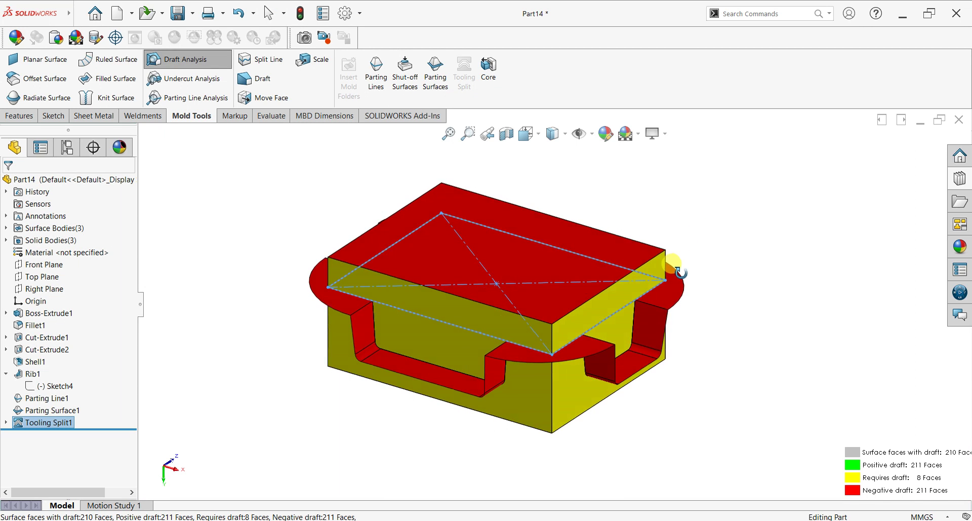
click(701, 250)
middle_drag(702, 295, 728, 314)
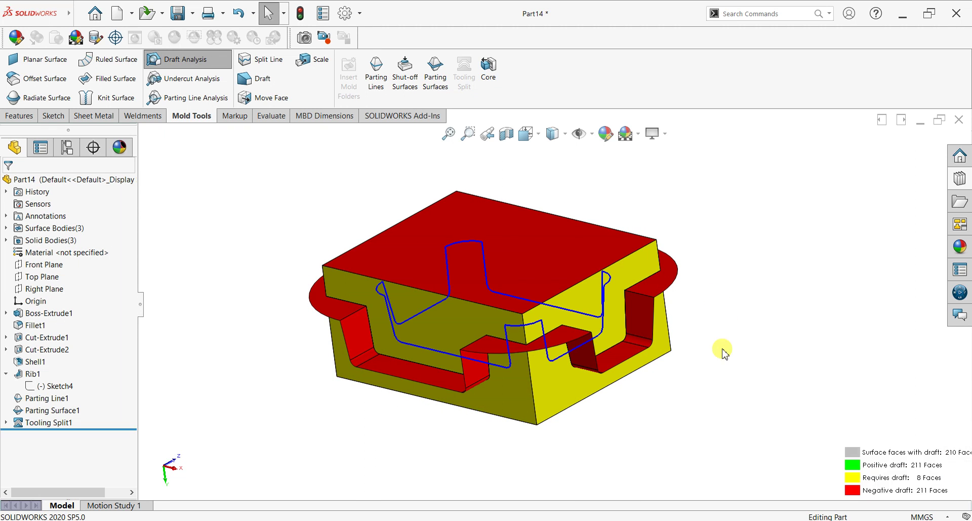
middle_drag(742, 291, 723, 306)
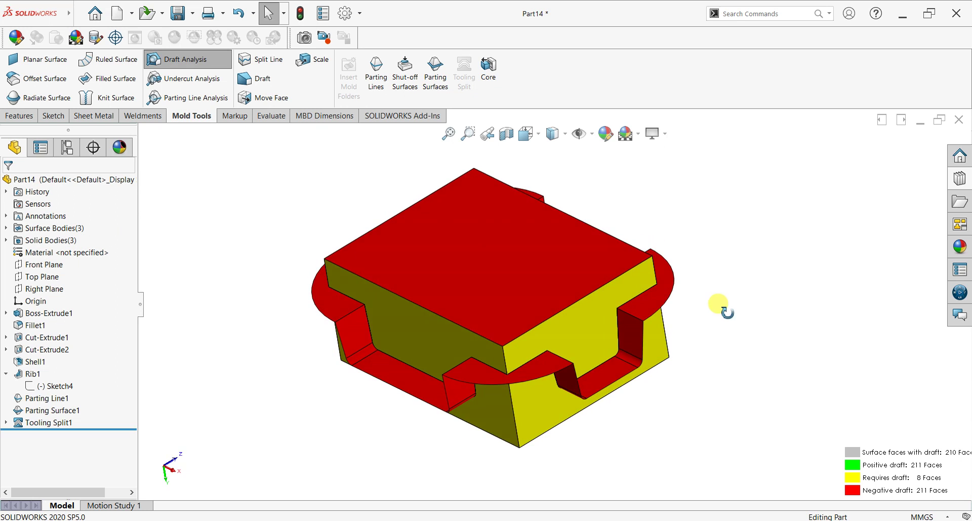
click(331, 295)
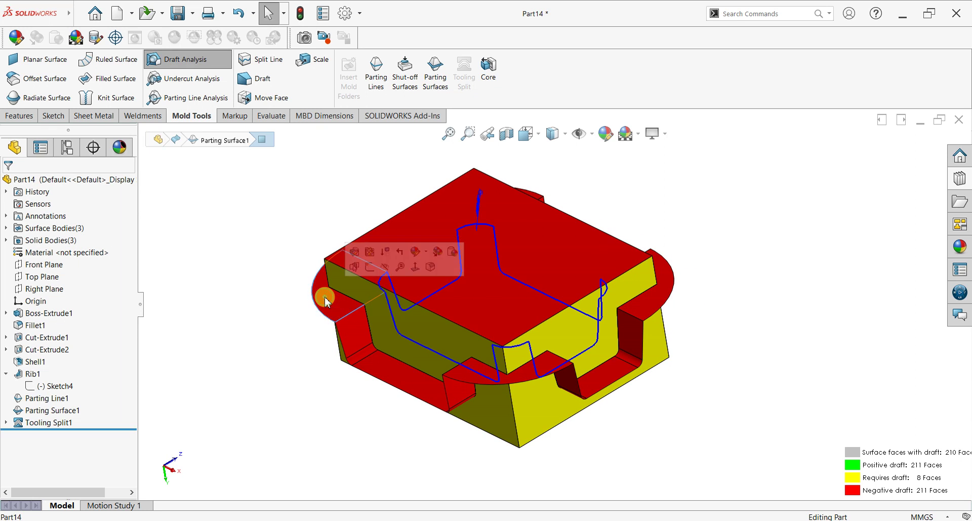
click(387, 269)
middle_drag(657, 363, 638, 340)
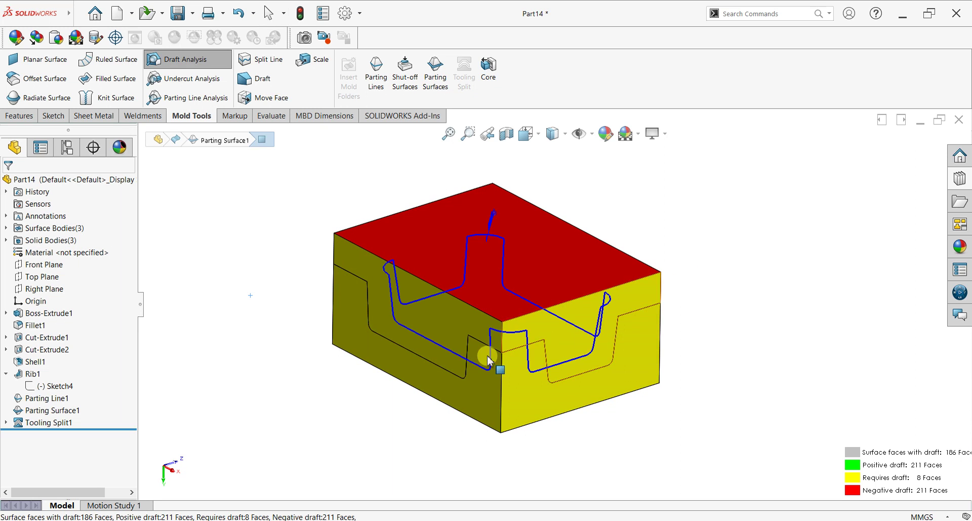
Save the part as Part14 in a new folder named Stool Mold inside the Practice folder
click(194, 17)
click(194, 46)
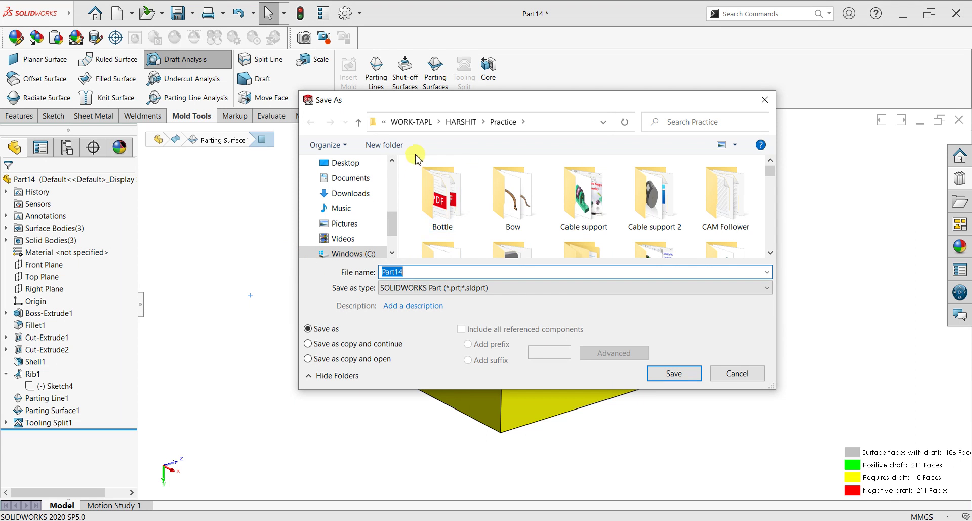
click(391, 148)
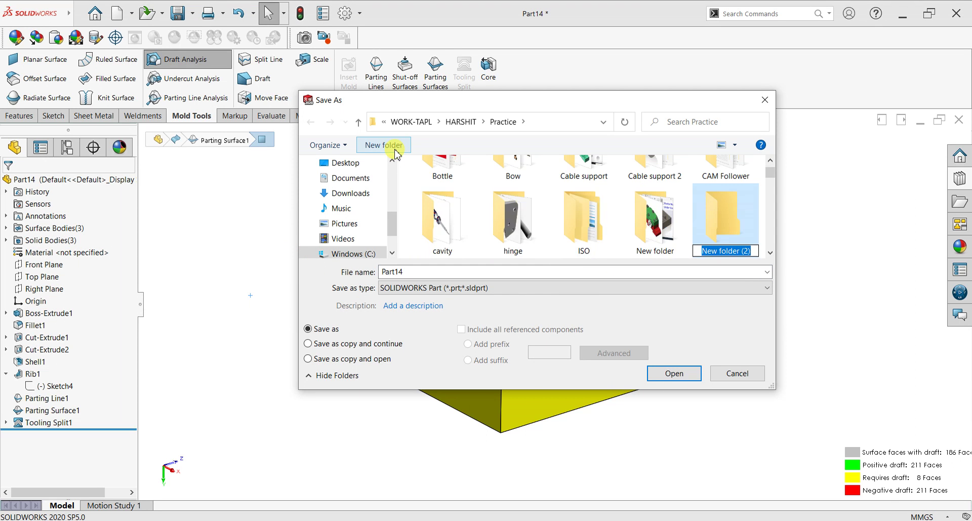
text(S)
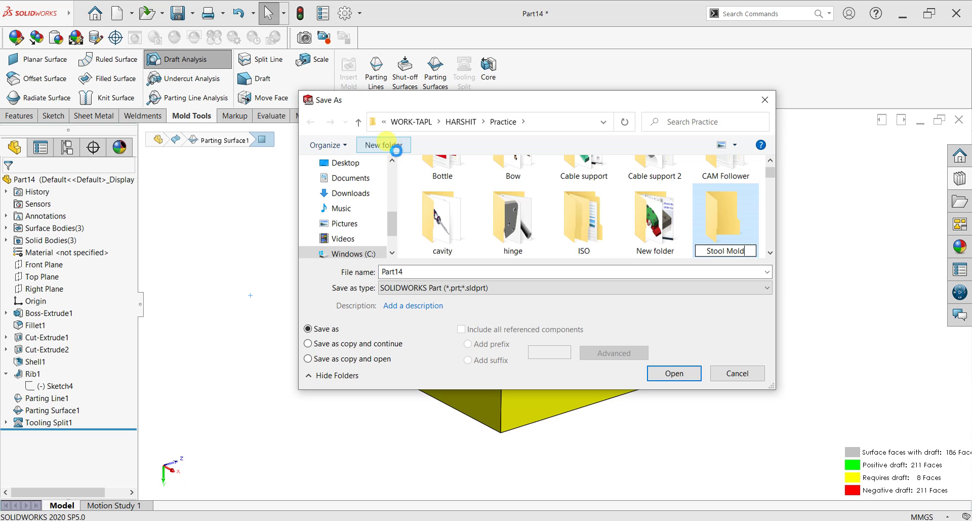
text(tool Mold)
key(Return)
key(Return)
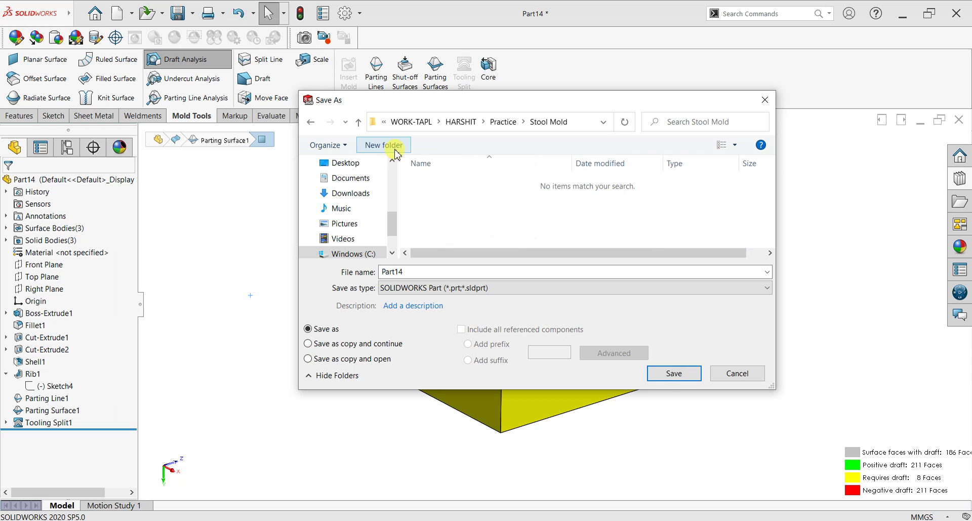
click(659, 374)
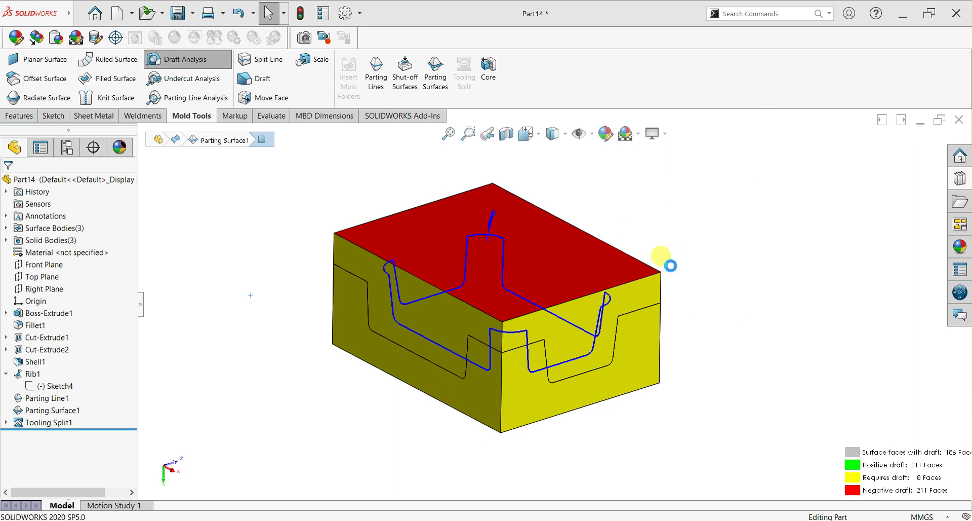
Turn off the draft analysis coloring on the mold blocks and clear the selection
mouse_move(695, 282)
middle_down()
mouse_move(662, 254)
mouse_move(689, 267)
mouse_move(694, 286)
middle_up()
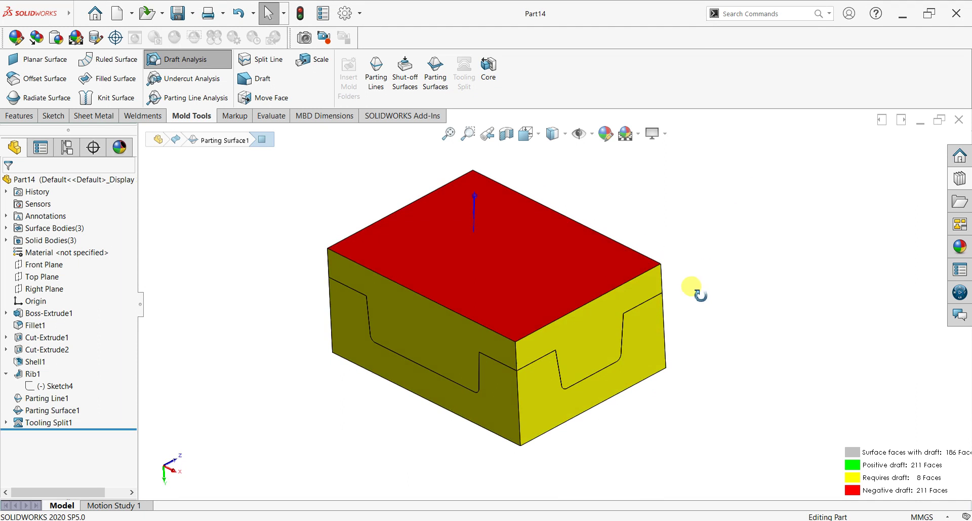
click(177, 59)
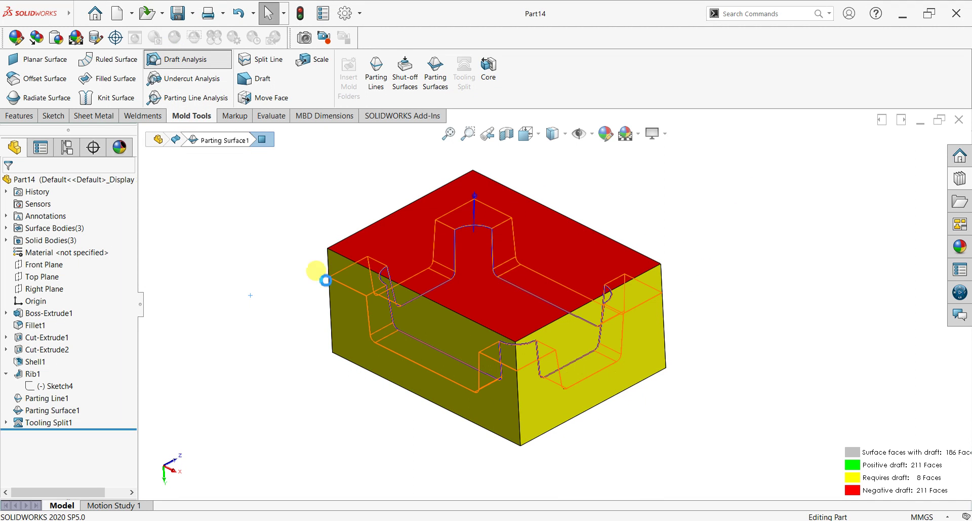
middle_drag(560, 352, 669, 253)
click(691, 237)
mouse_move(669, 360)
middle_down()
mouse_move(679, 300)
mouse_move(723, 326)
mouse_move(749, 263)
mouse_move(733, 327)
middle_up()
right_click(598, 249)
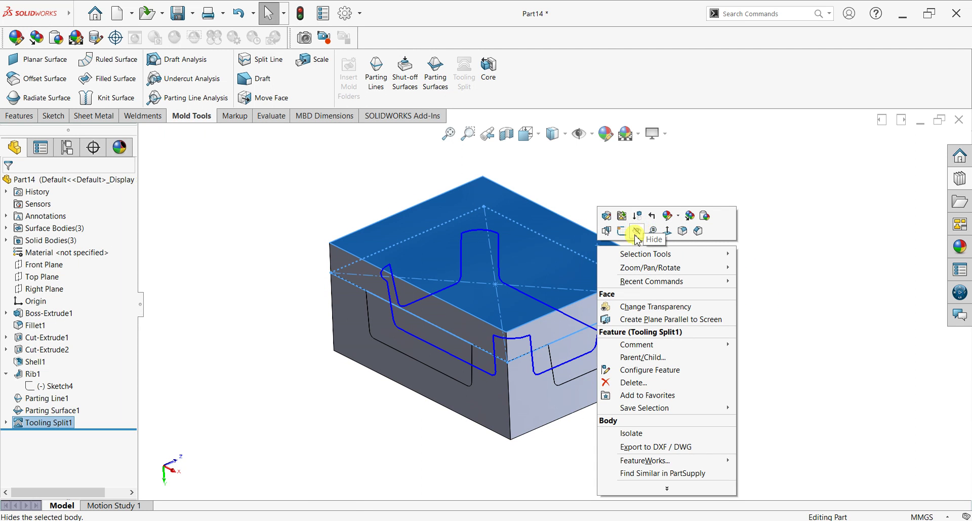
click(800, 254)
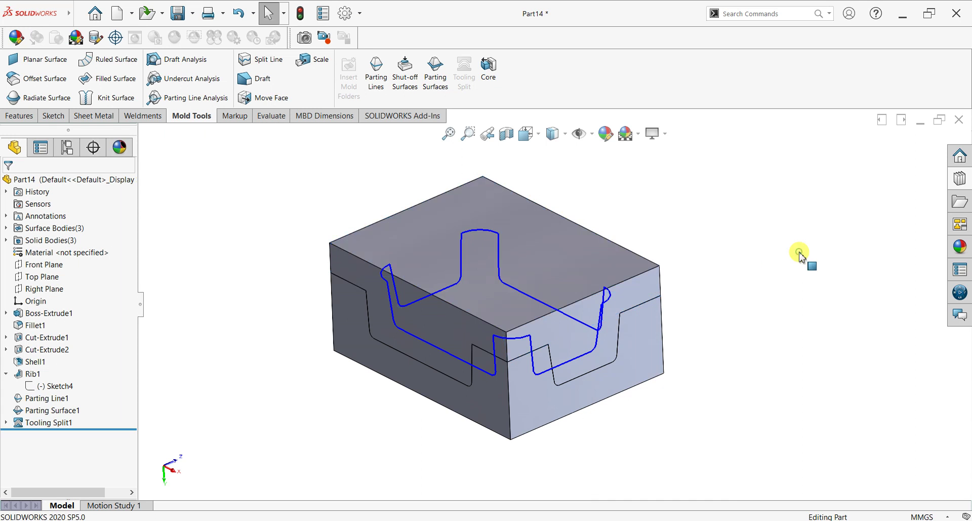
Save the three solid bodies as separate part files with auto-assigned names, converting the derived parts to the base part's units
scroll(704, 327, down, 2)
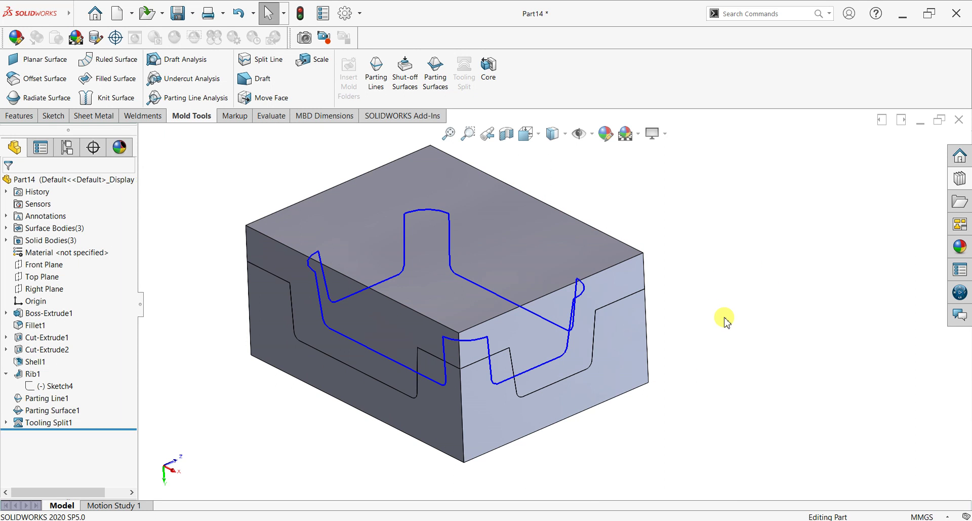
click(6, 240)
click(60, 264)
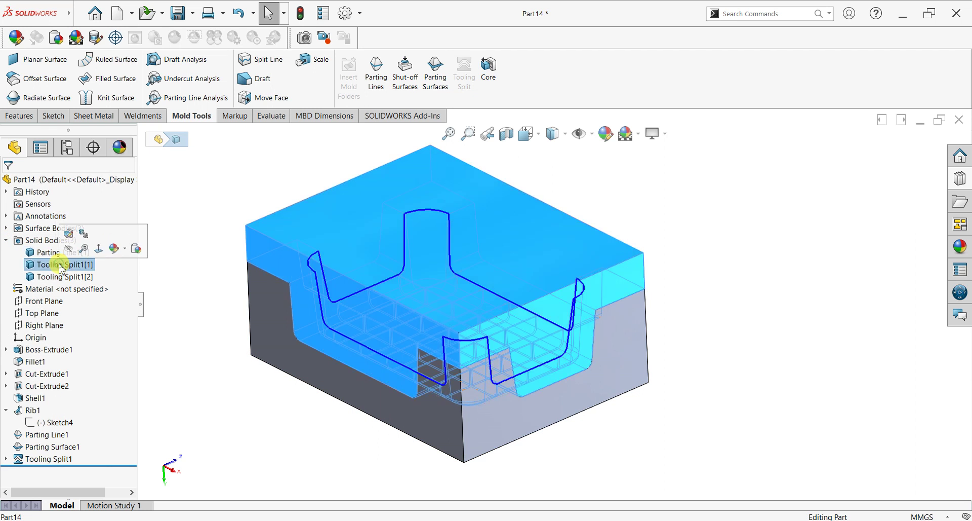
click(61, 276)
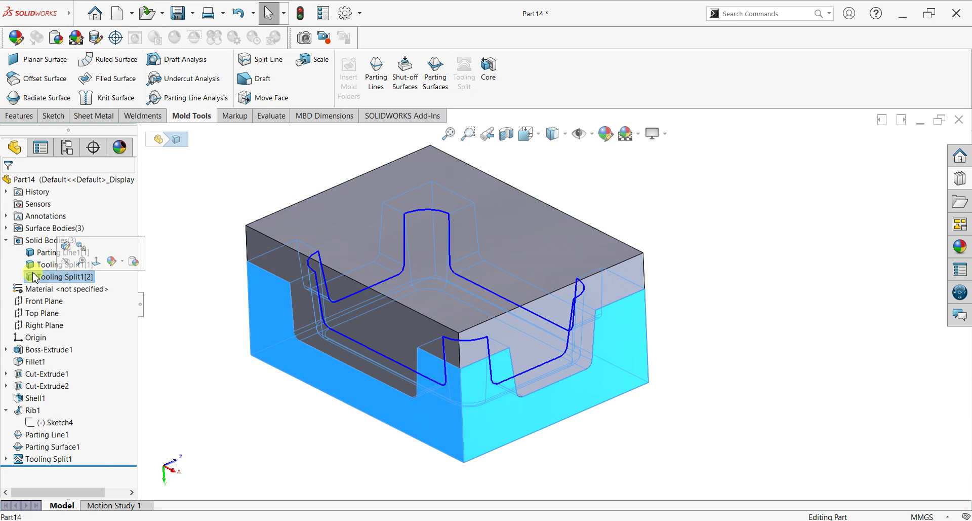
right_click(41, 243)
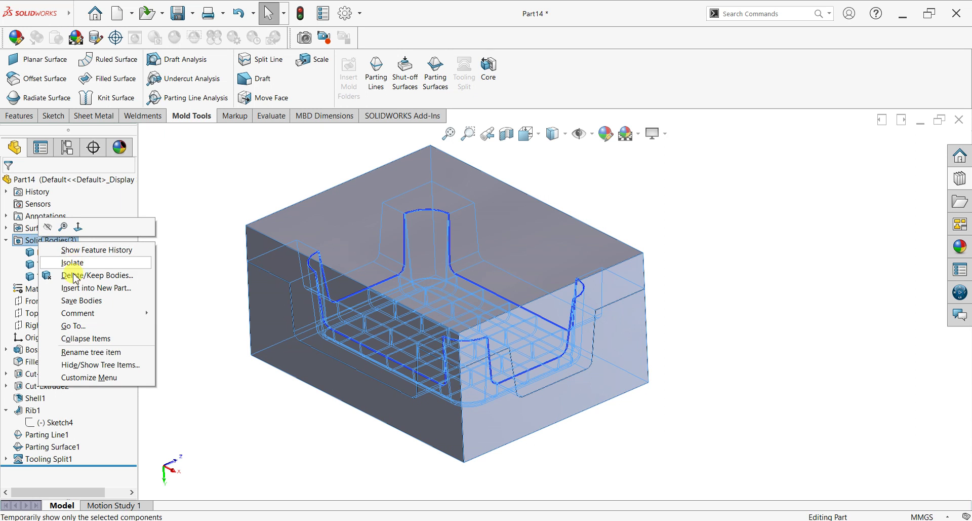
click(78, 301)
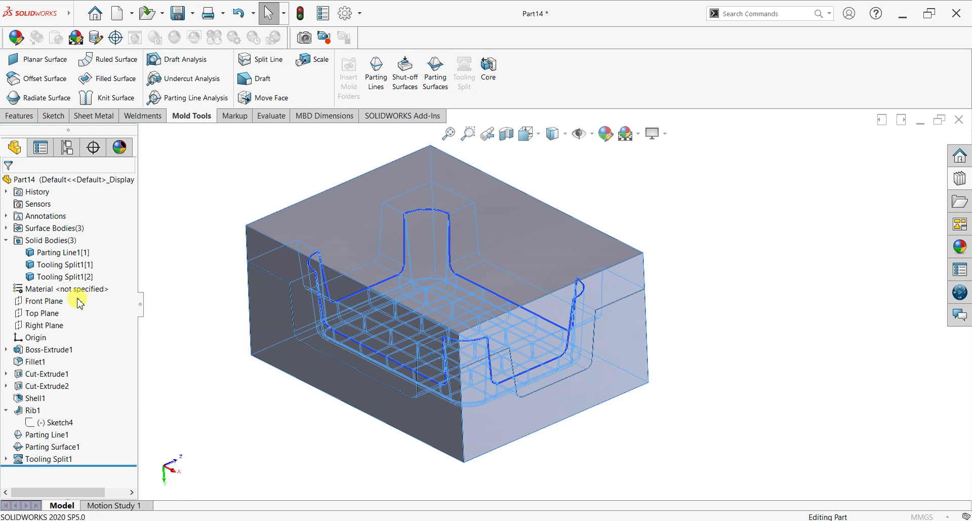
click(46, 399)
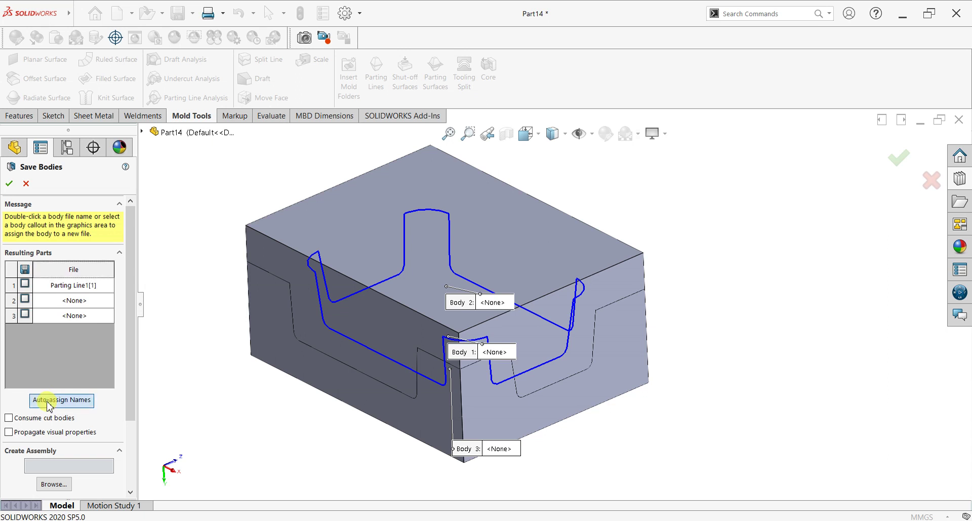
drag(132, 359, 131, 429)
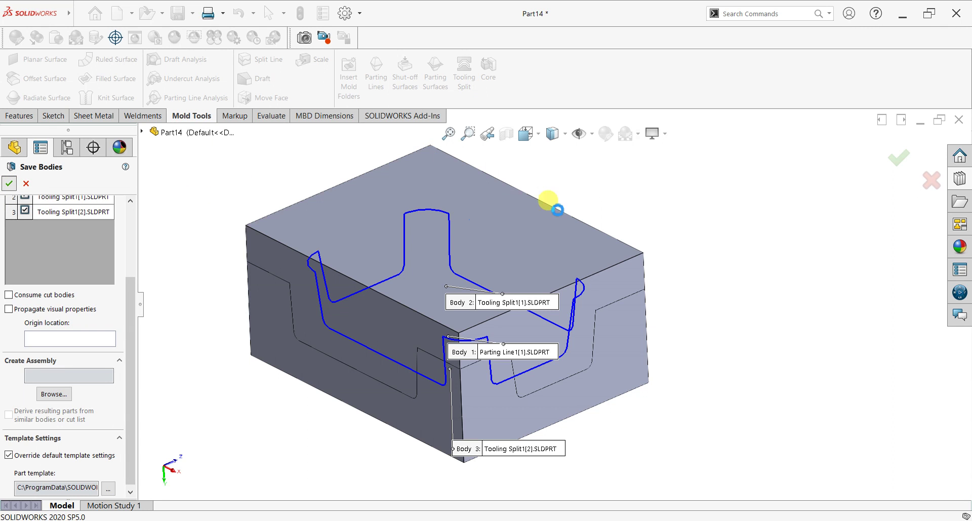
click(467, 252)
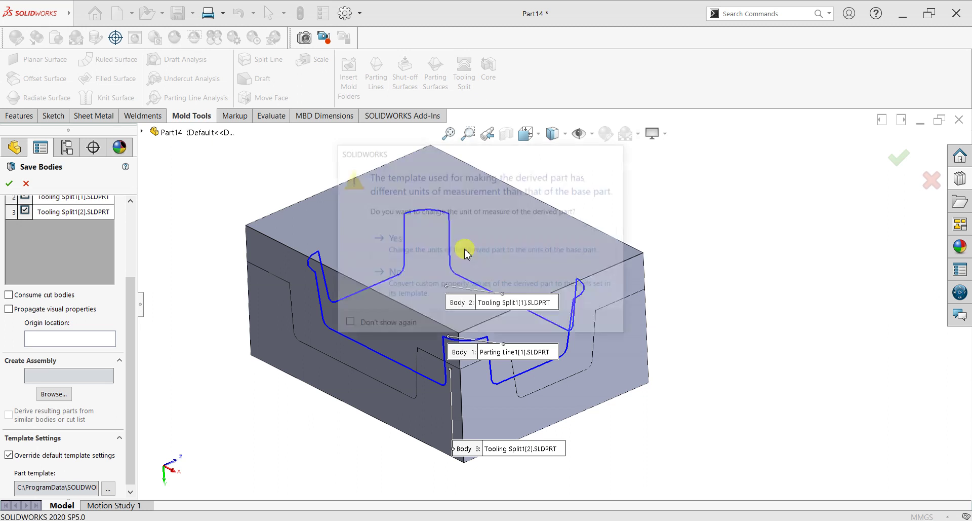
click(466, 250)
click(467, 250)
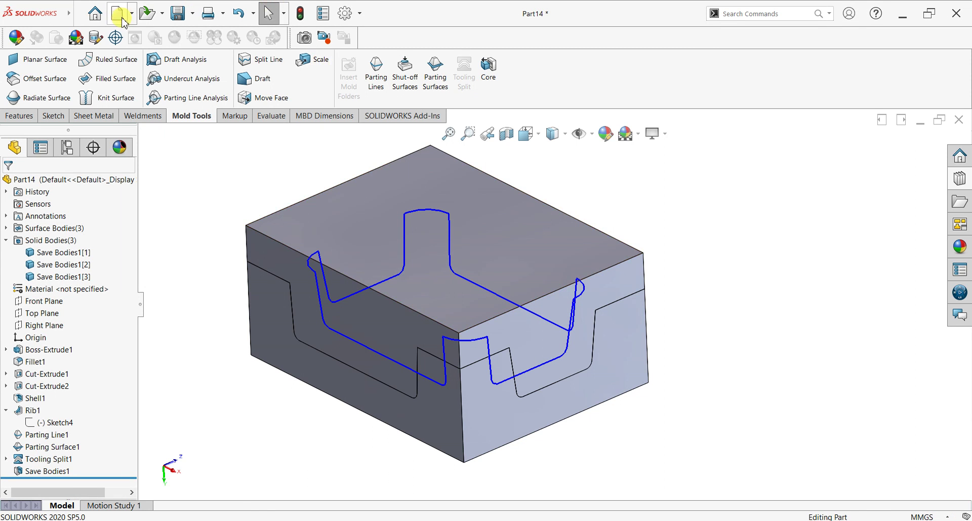
Create a new assembly from Parting Line1[1], Tooling Split1[1] and Tooling Split1[2] in the Stool Mold folder and save all modified documents
click(131, 23)
click(133, 54)
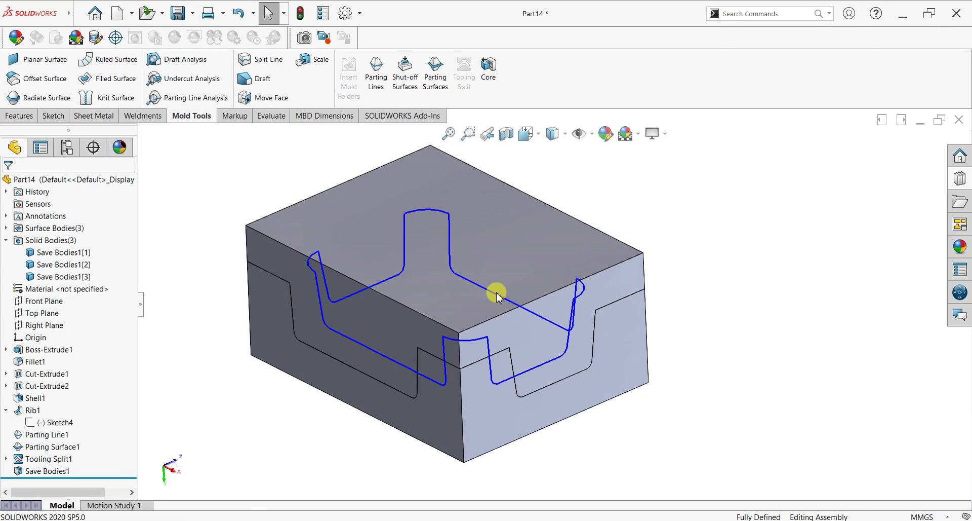
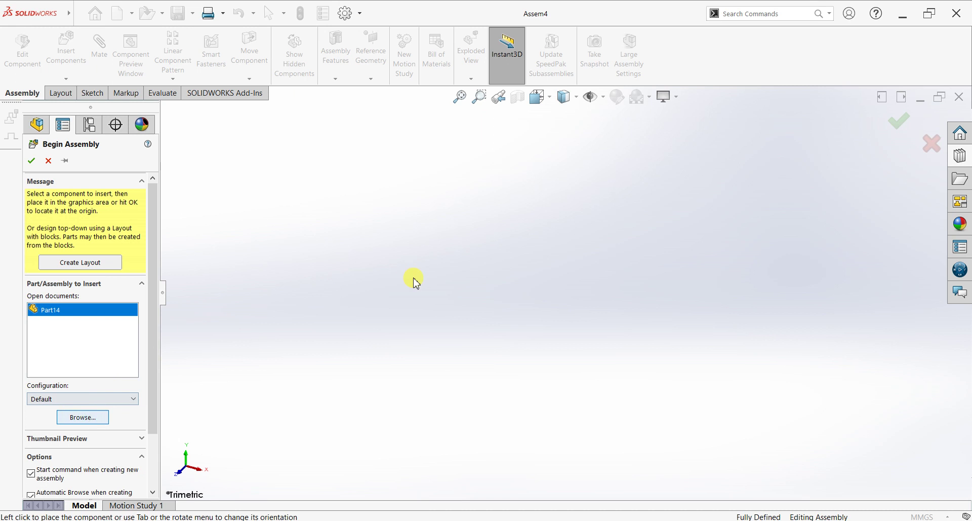
drag(254, 158, 246, 114)
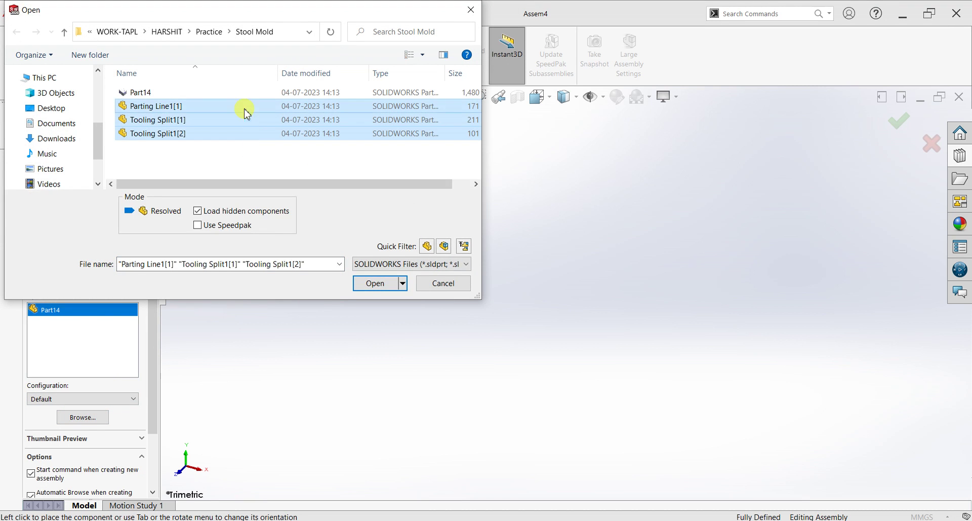
click(373, 285)
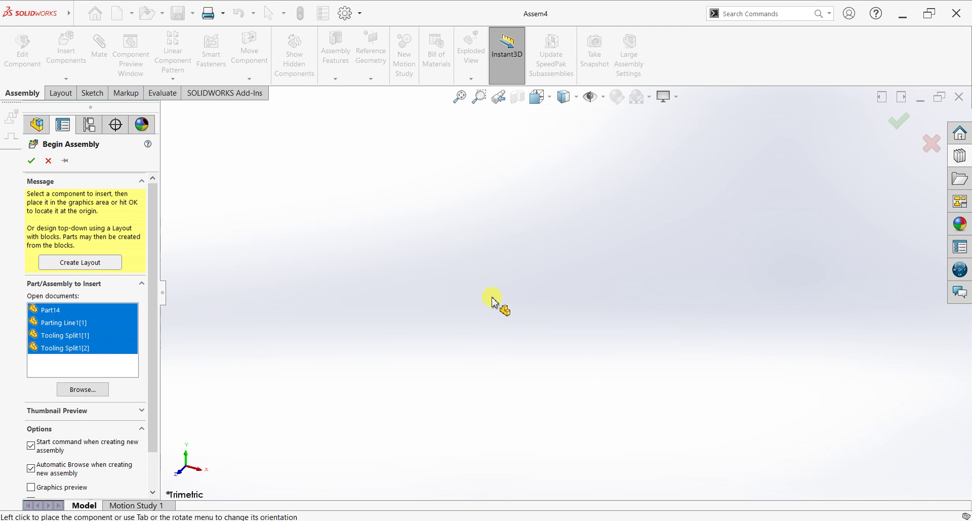
click(477, 374)
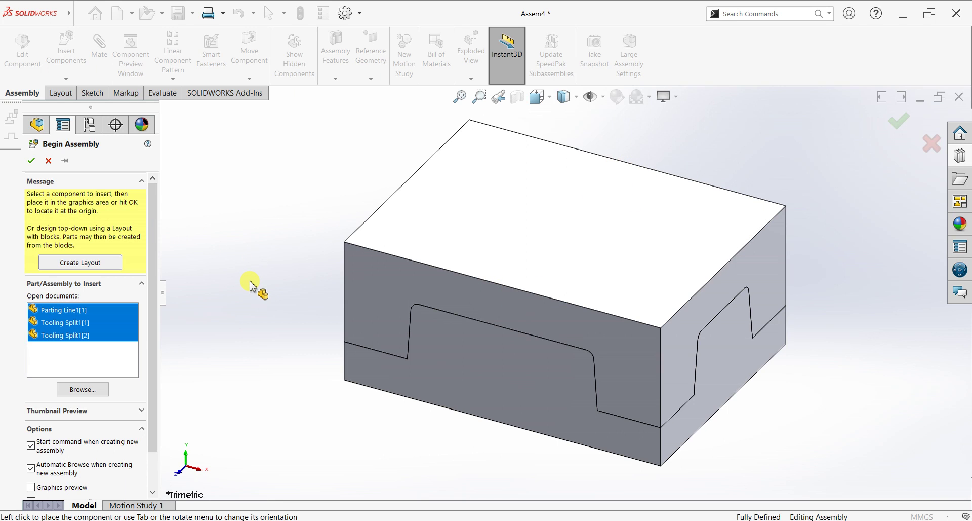
click(33, 161)
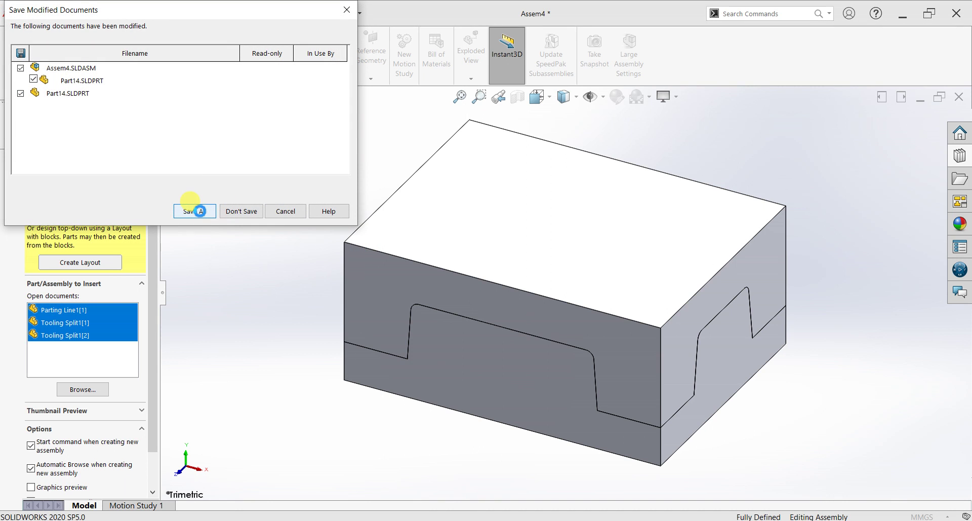
click(198, 212)
key(f)
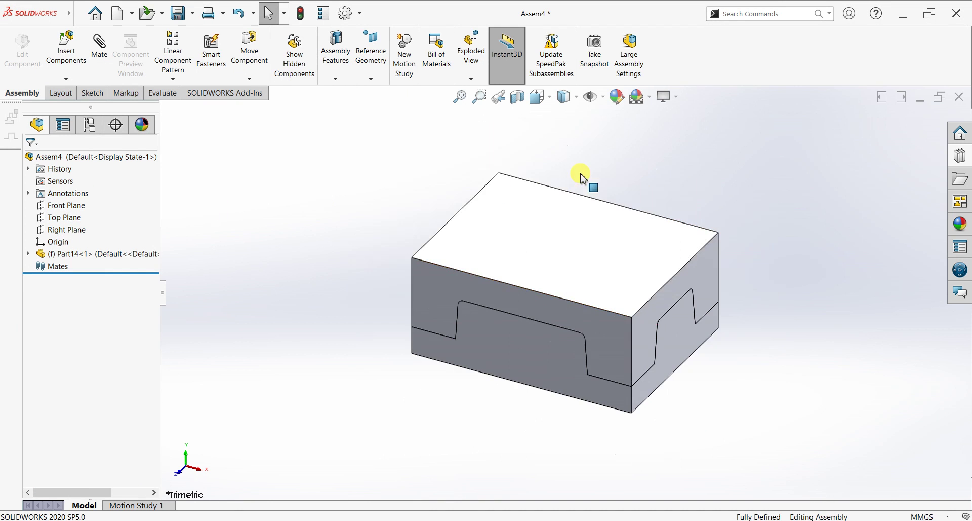
Change the assembly's scene to a plain white background
click(641, 96)
click(656, 127)
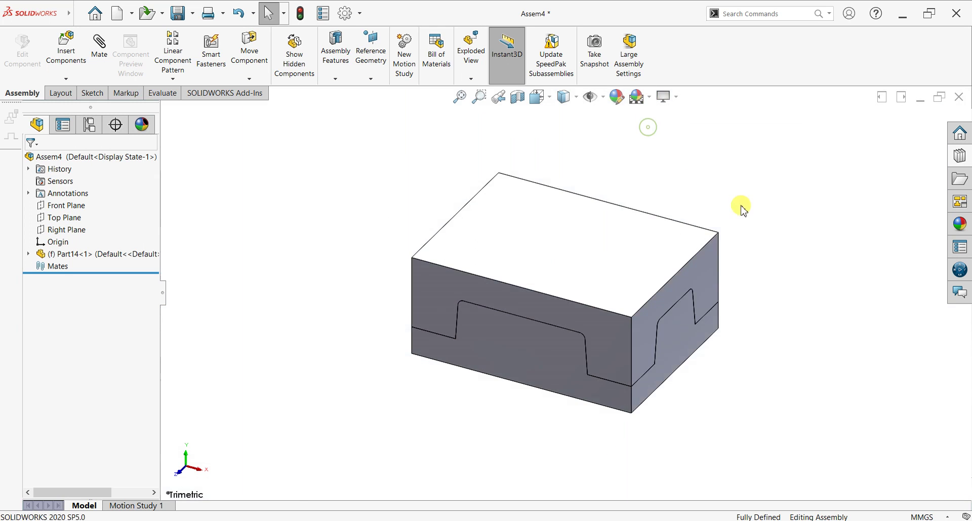
scroll(739, 206, down, 2)
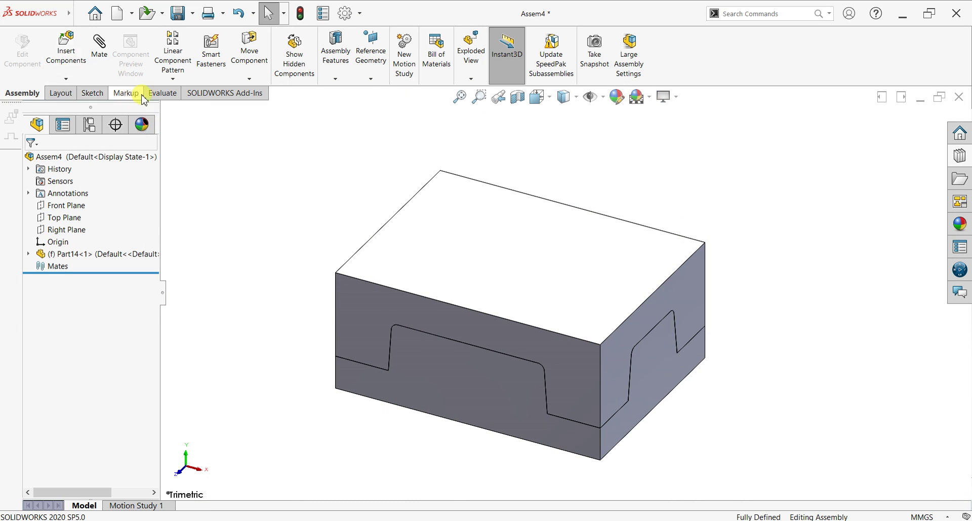
Start an exploded view and move the upper mold block up about 171 mm along Y as the first explode step
click(465, 65)
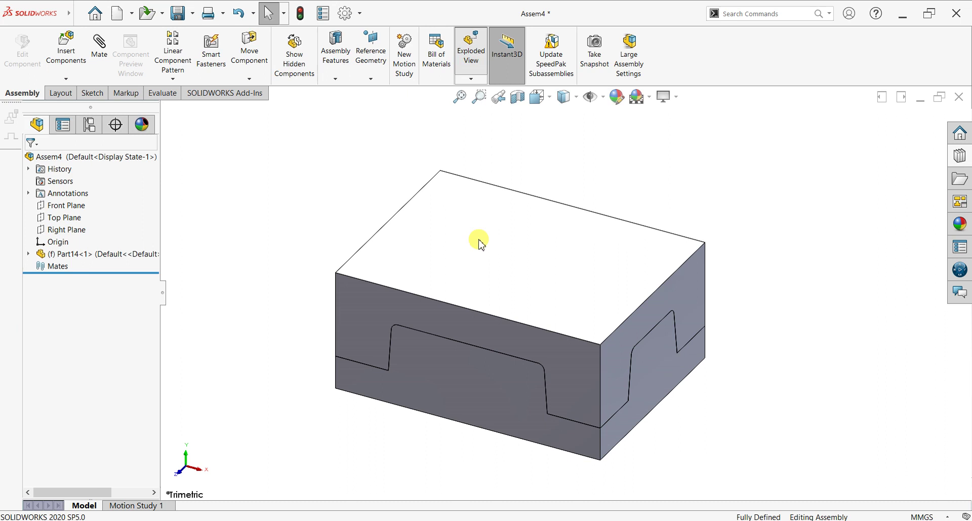
click(492, 259)
drag(522, 261, 514, 223)
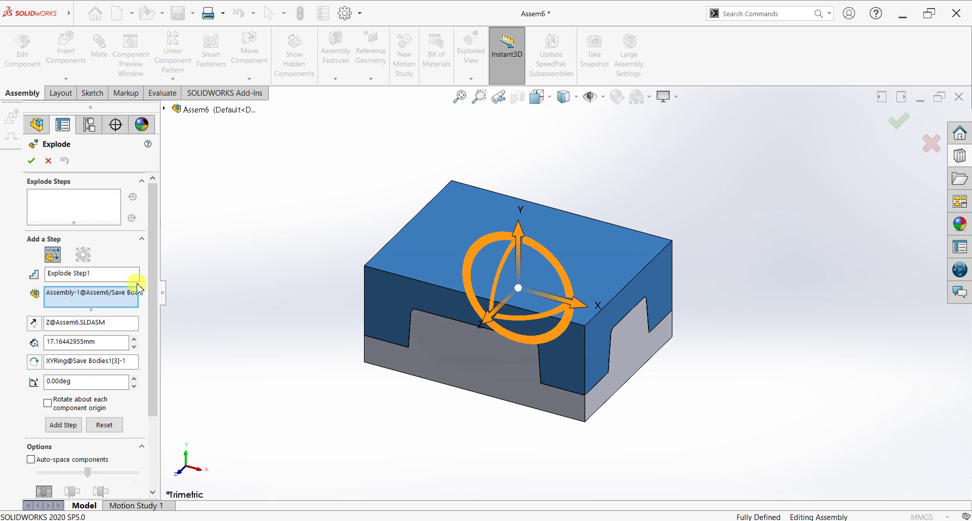
drag(519, 223, 522, 134)
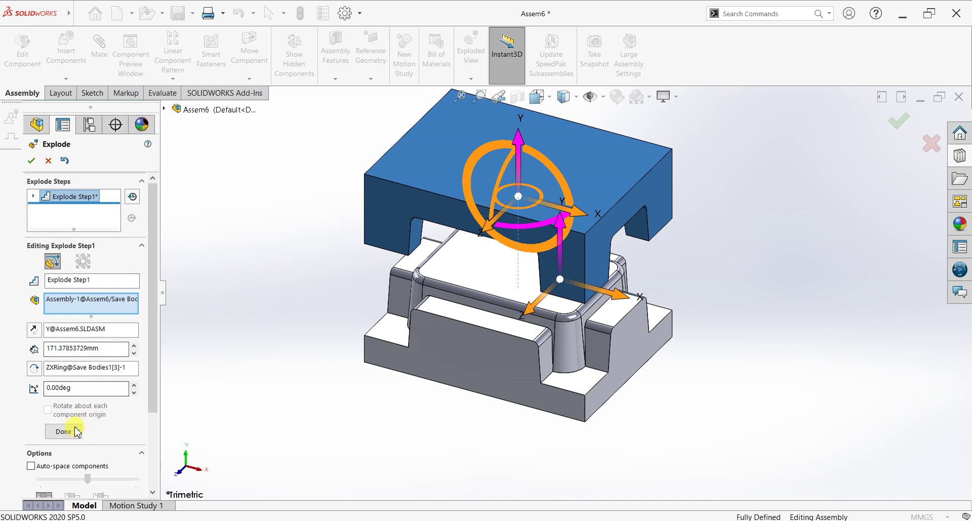
click(76, 431)
Add an explode step moving only the lower mold block down about 237 mm along Y, keeping the stool out of it
click(465, 359)
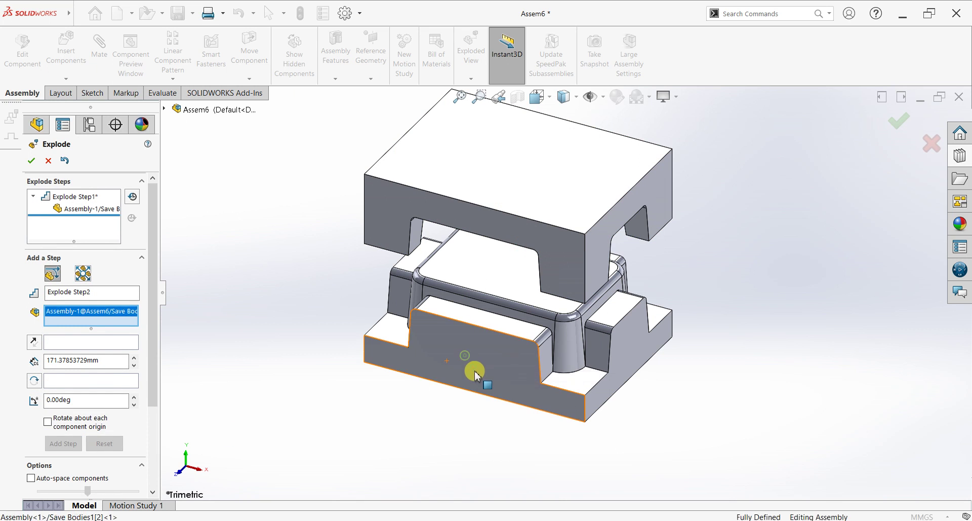
drag(518, 288, 515, 405)
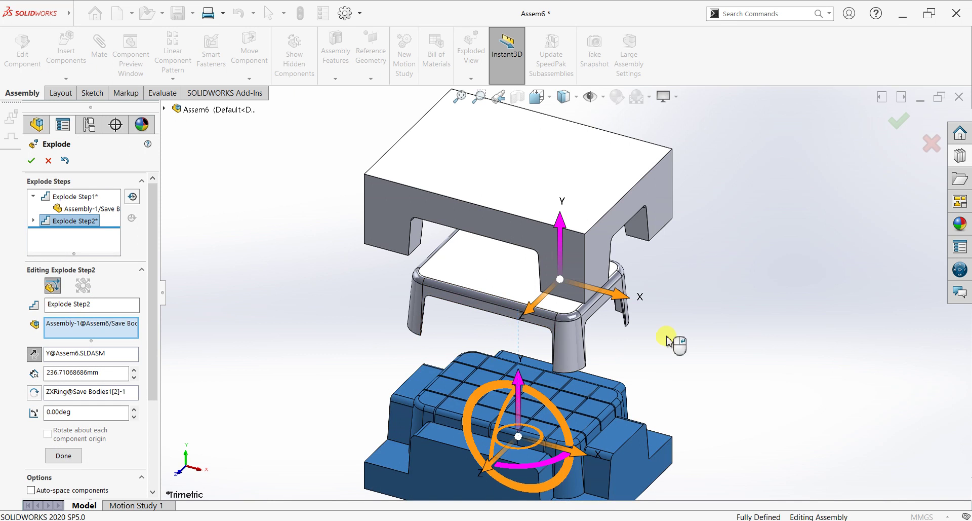
key(f)
click(509, 295)
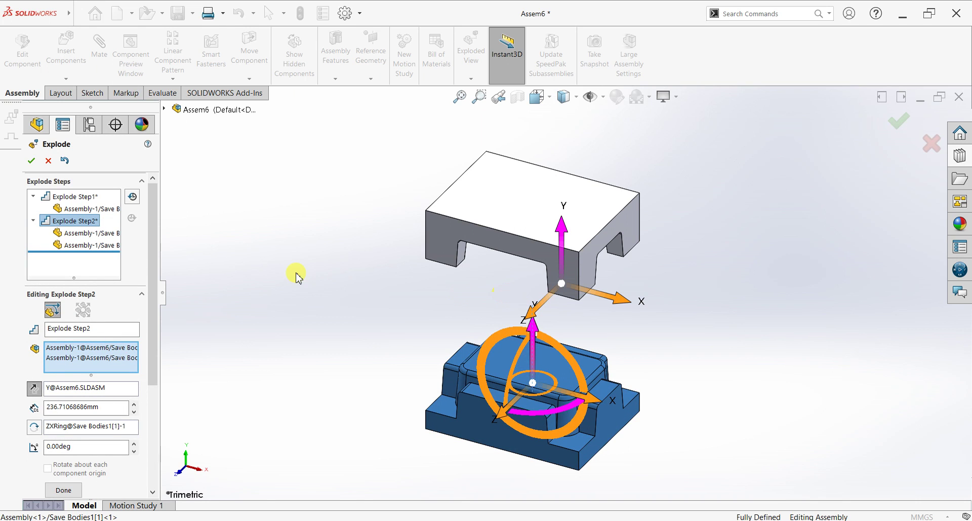
key(ctrl+z)
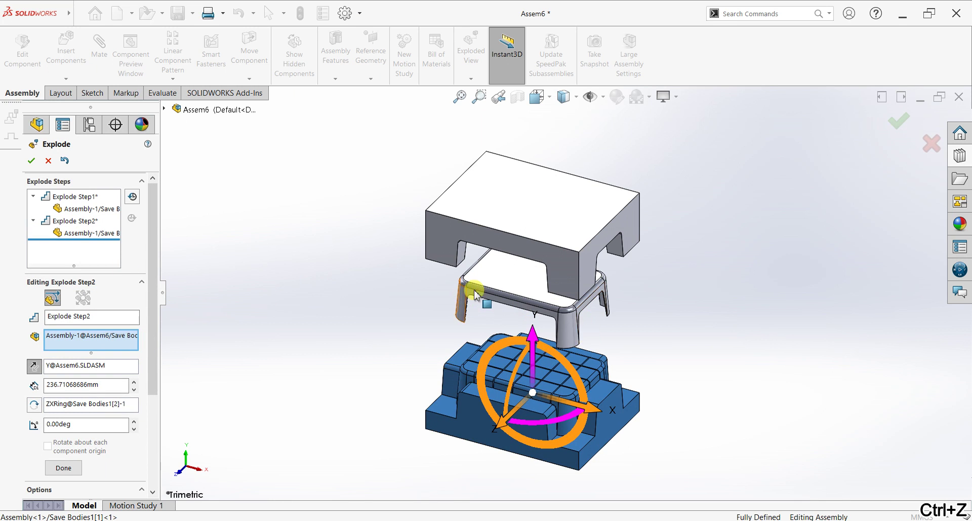
click(63, 467)
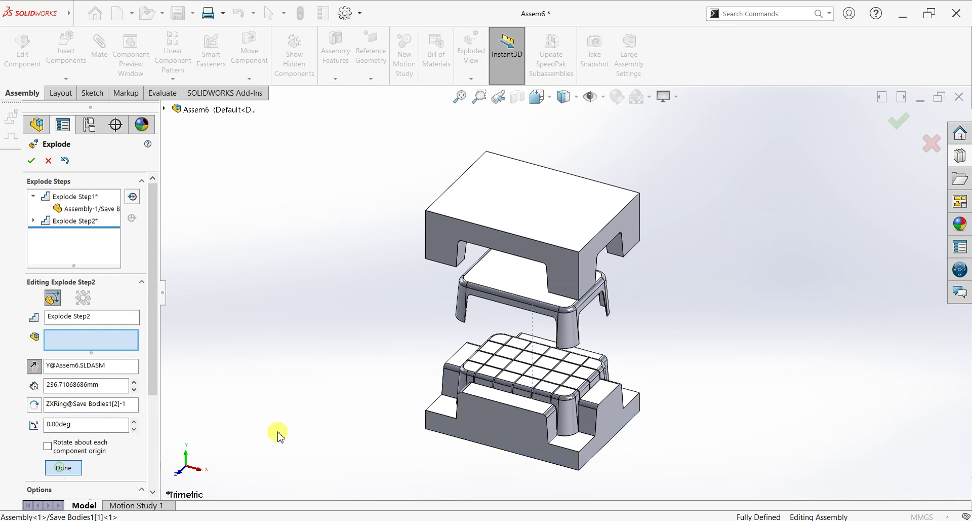
Add an explode step moving the stool down about 80 mm along Y and finish the exploded view
click(527, 272)
drag(534, 235, 536, 266)
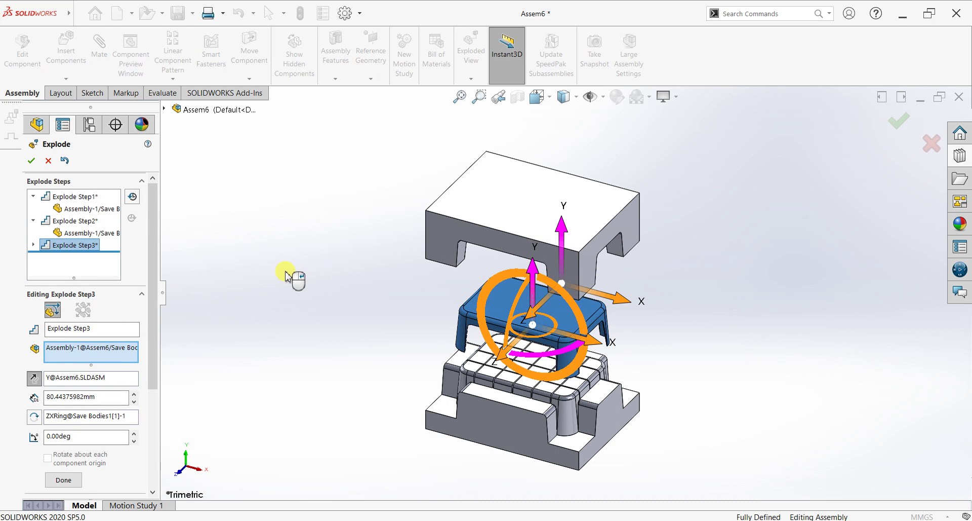
click(30, 161)
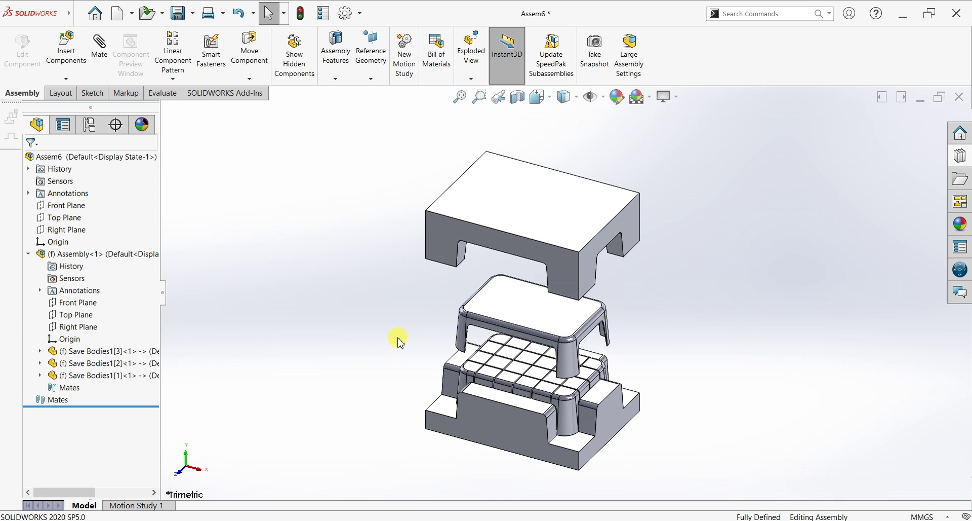
Show the exploded assembly in isometric view and open the upper mold block as its own part
middle_drag(405, 355, 382, 308)
key(space)
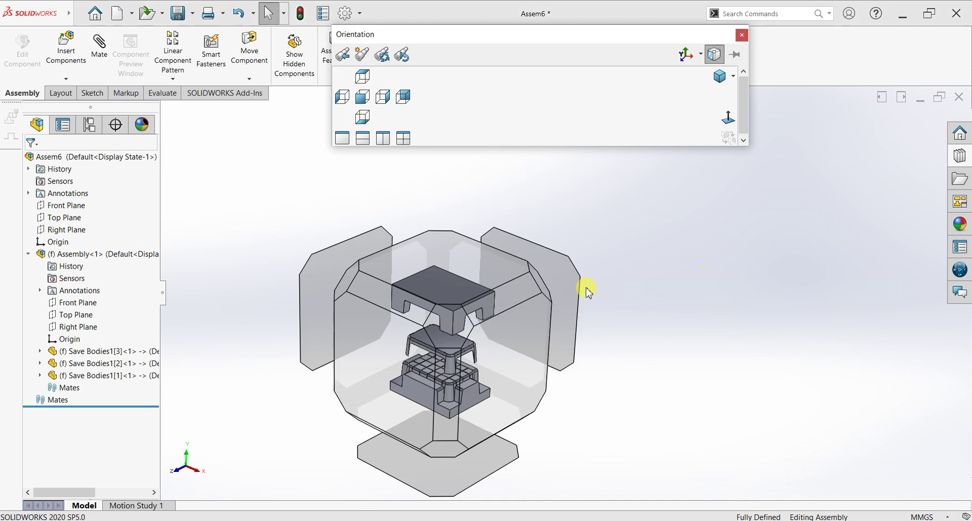
click(439, 321)
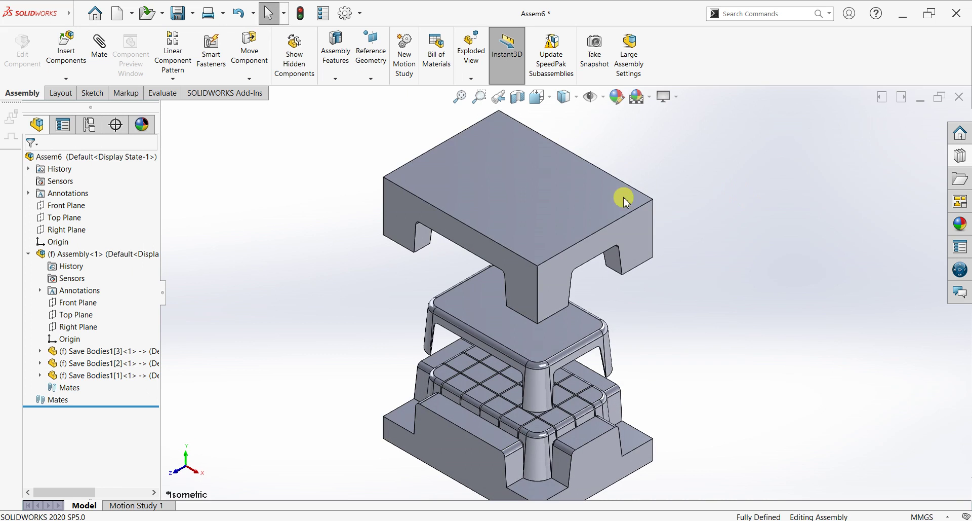
click(546, 200)
right_click(546, 200)
click(557, 150)
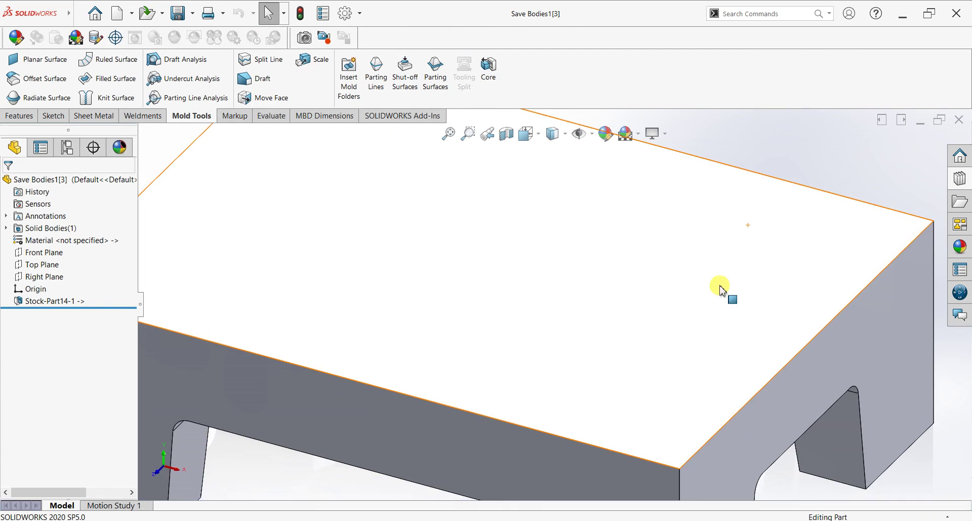
scroll(720, 291, up, 5)
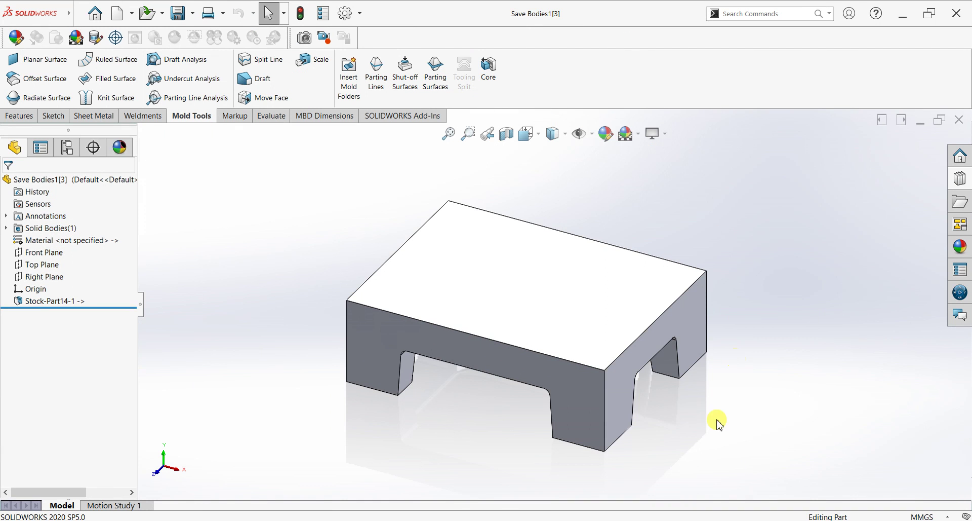
Apply the solid orange colour from the Painted or basic appearance library to the whole upper mold block part
click(970, 247)
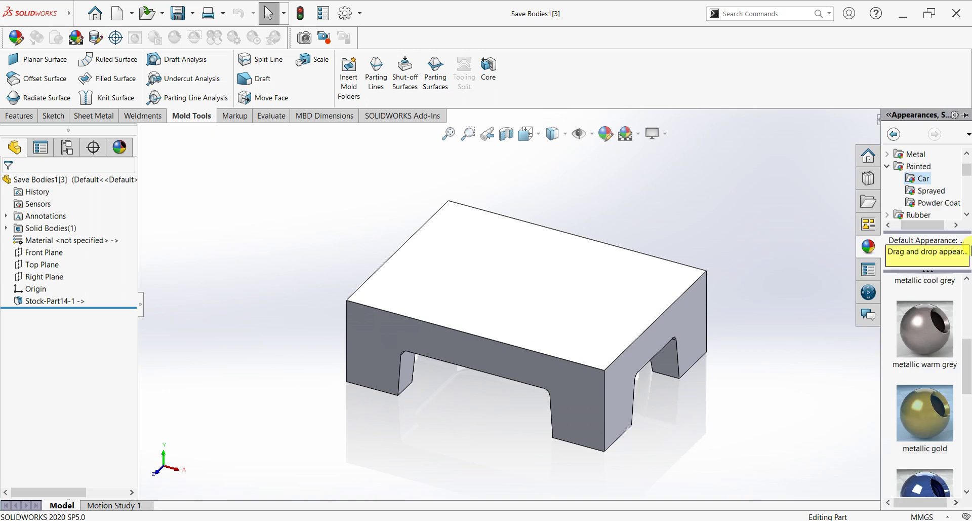
click(893, 168)
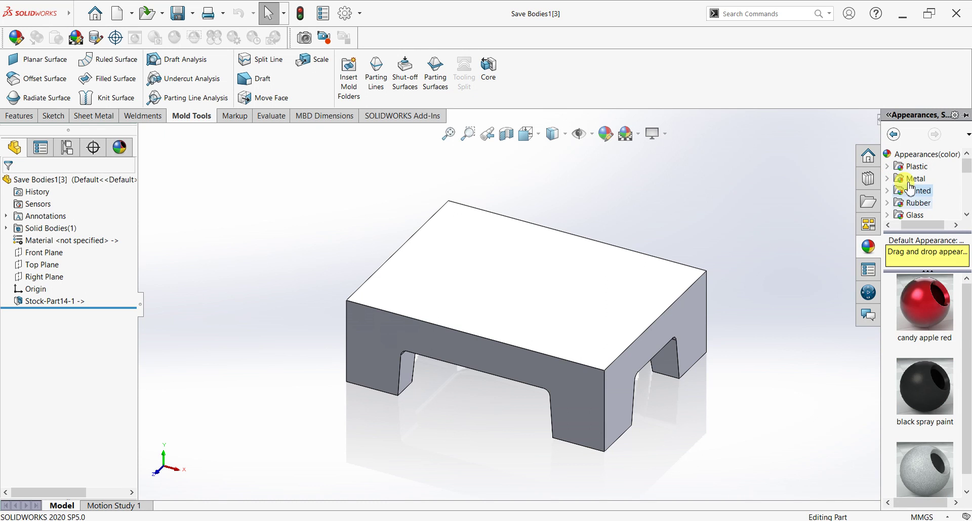
scroll(905, 209, down, 3)
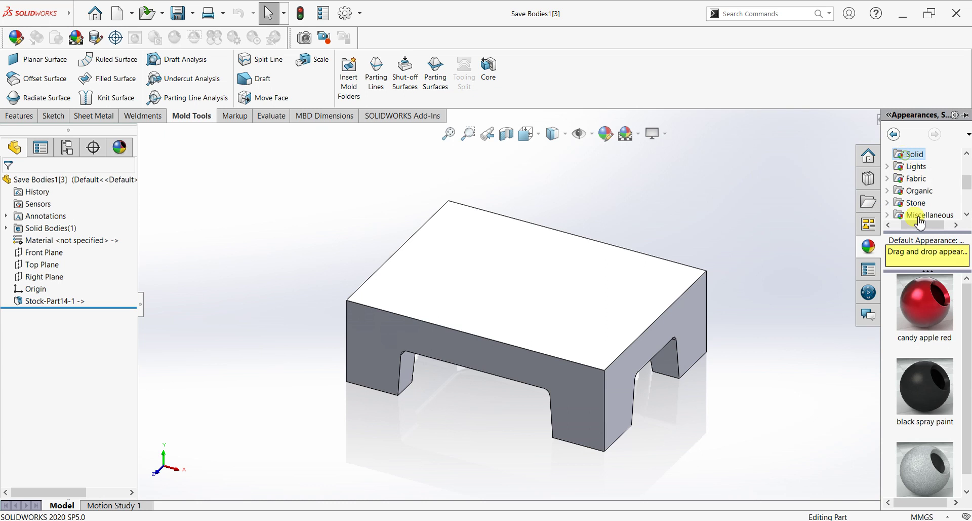
drag(924, 474, 592, 269)
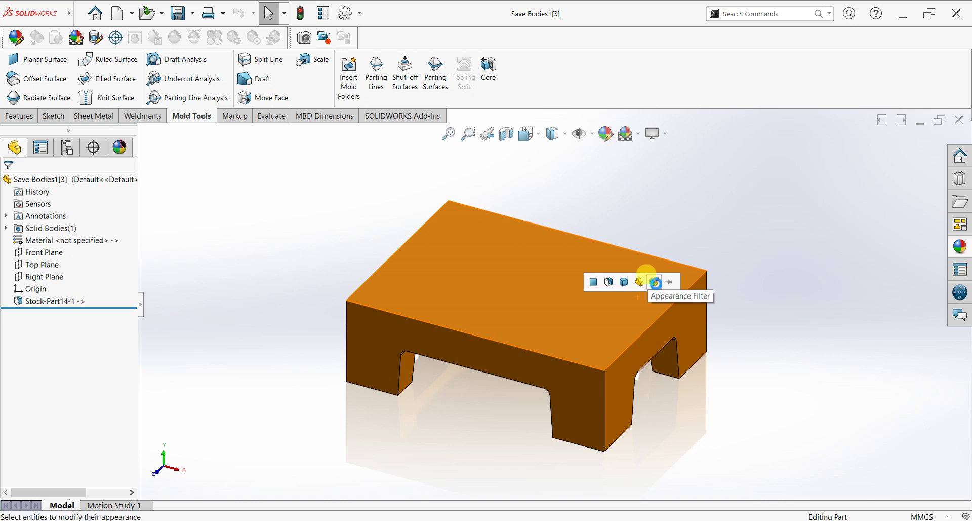
click(655, 283)
scroll(815, 327, down, 2)
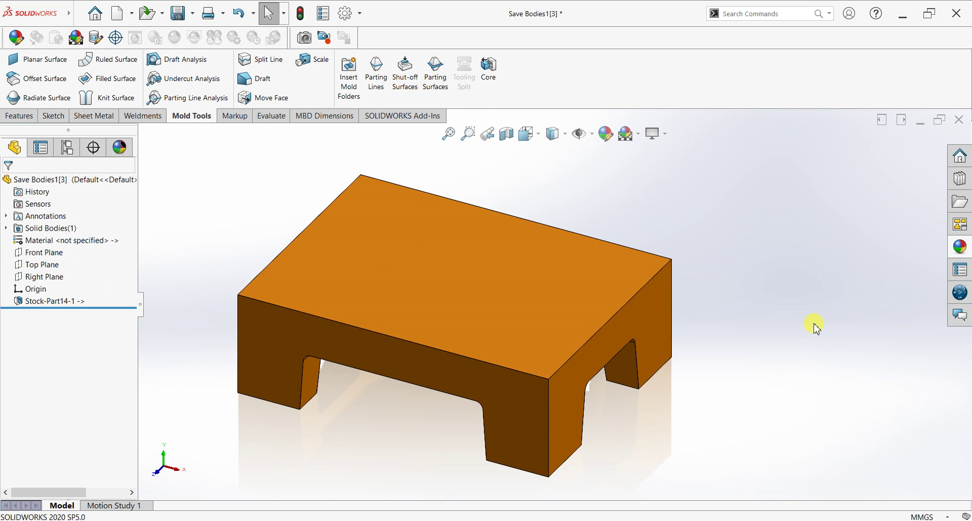
scroll(815, 326, up, 2)
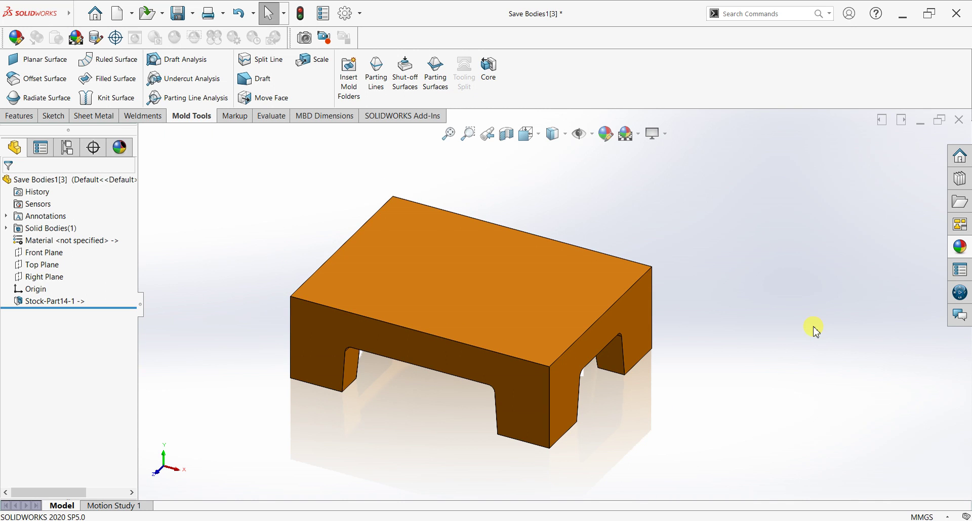
Save the upper mold block together with its referenced model Part14 and close the part to return to the assembly
key(ctrl+s)
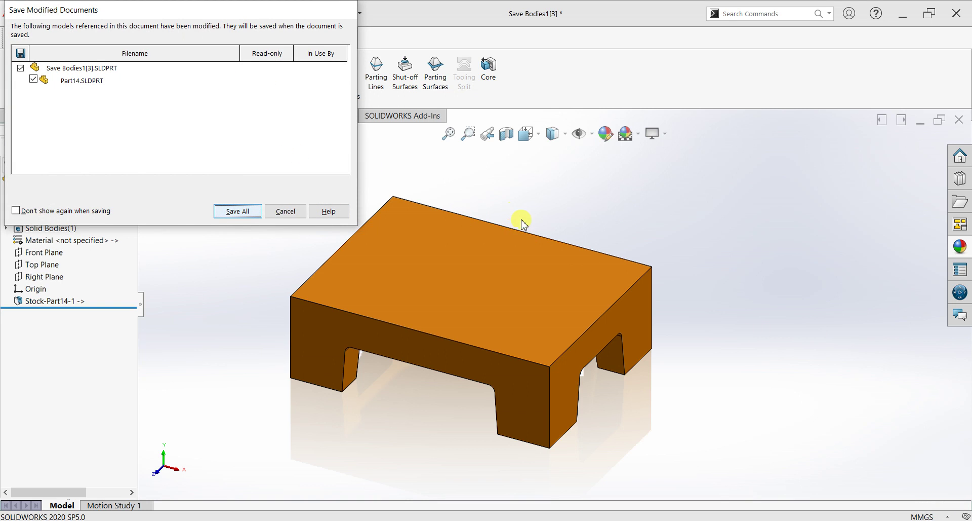
key(Return)
click(959, 121)
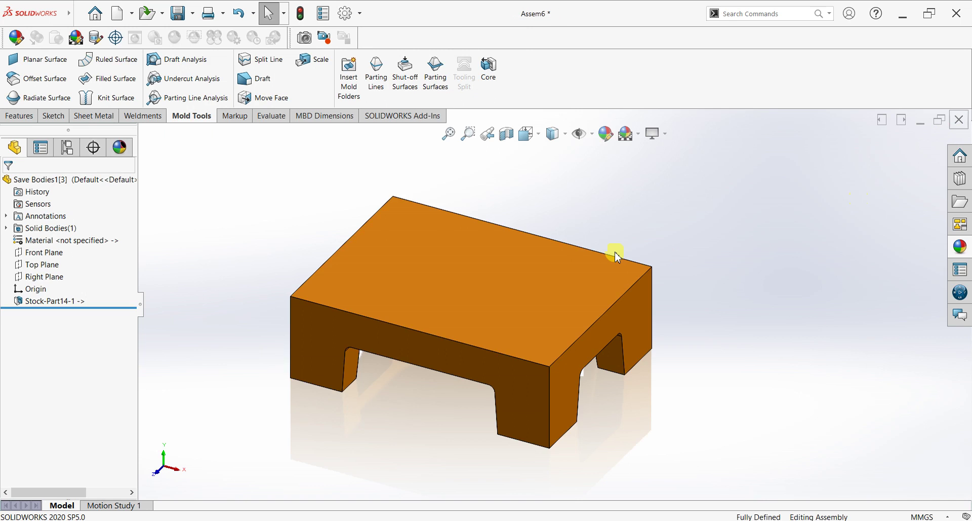
Open the stool from the assembly as its own part, apply the solid Green appearance to it, and return to the assembly
click(572, 336)
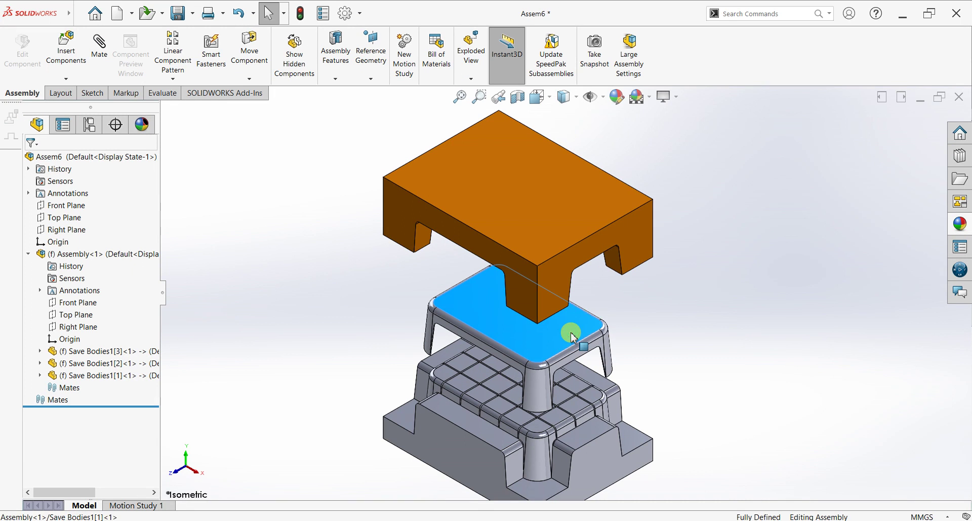
right_click(570, 317)
click(579, 136)
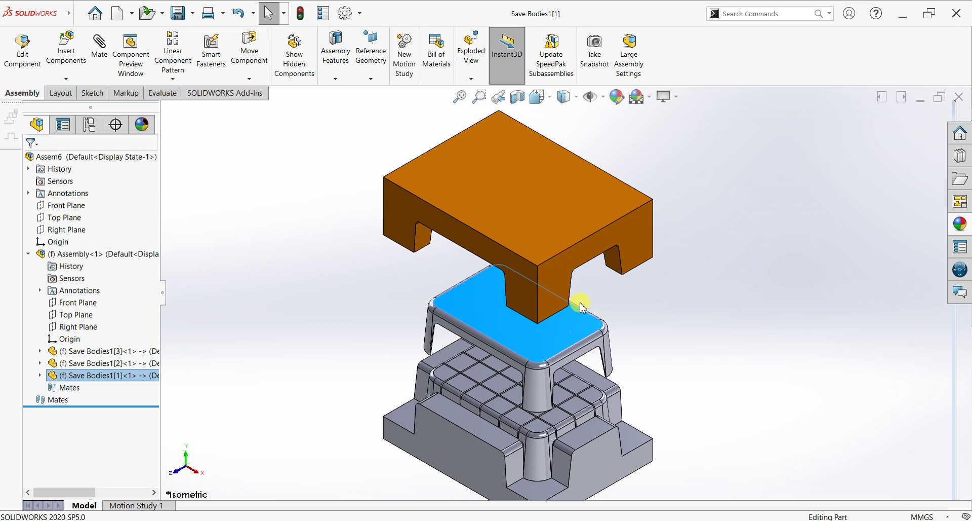
scroll(621, 296, up, 3)
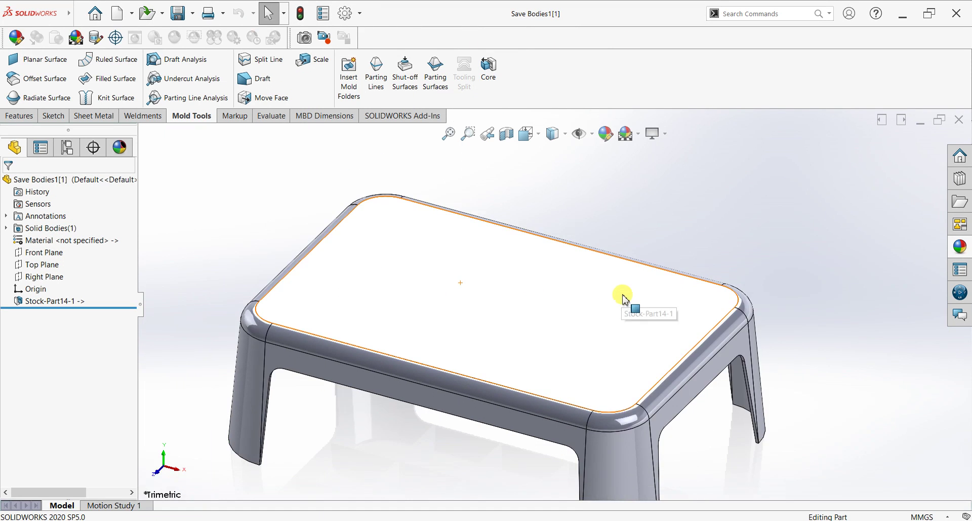
click(949, 248)
scroll(948, 316, down, 3)
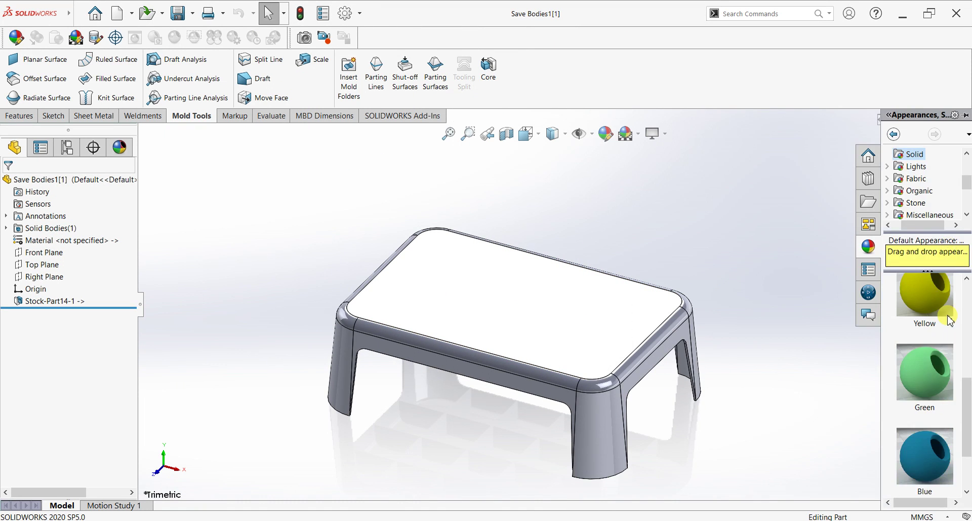
drag(925, 390, 582, 319)
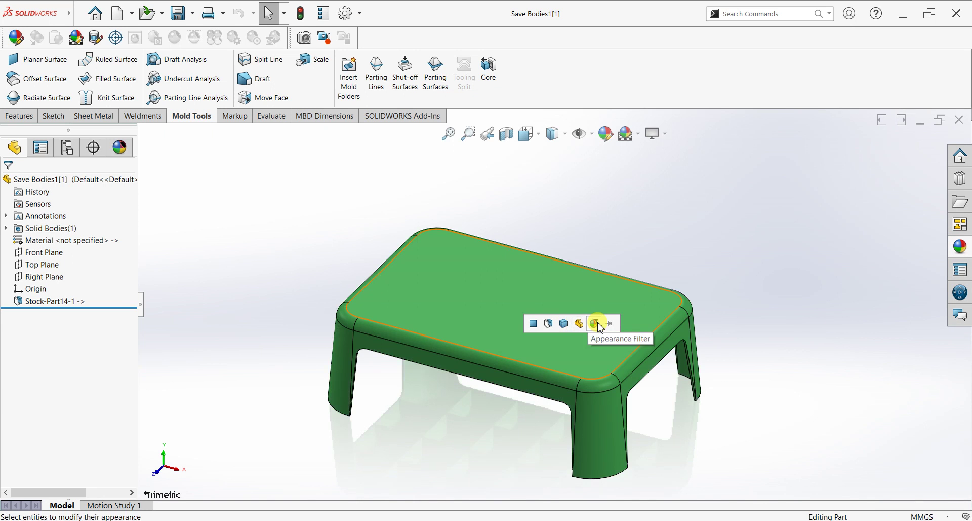
click(595, 323)
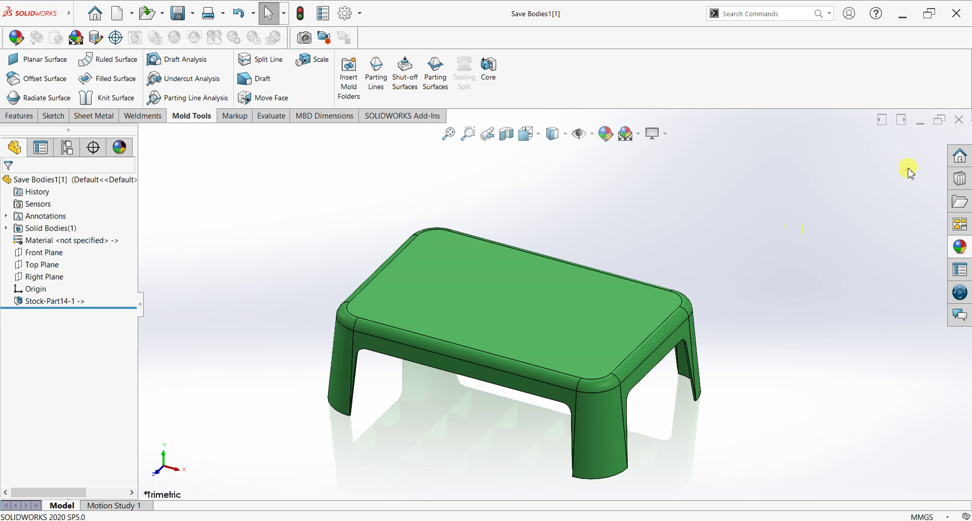
click(959, 119)
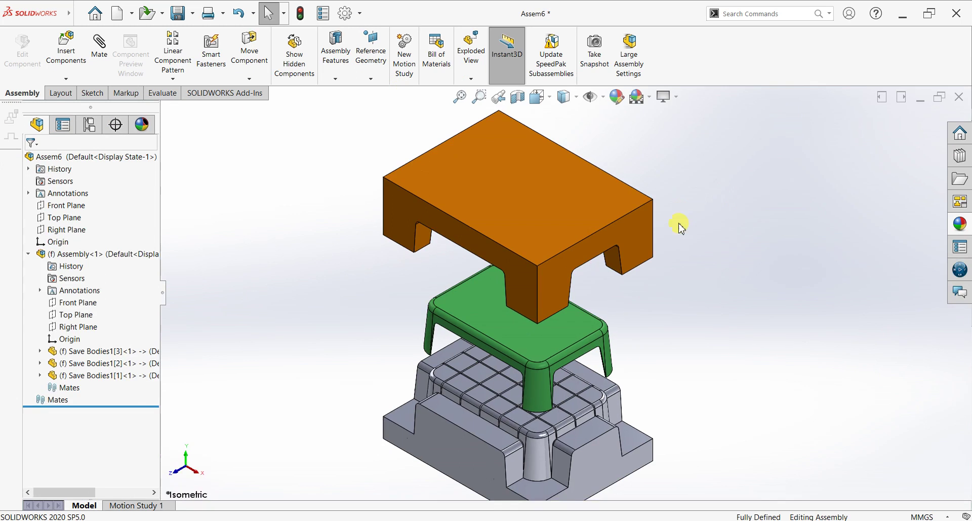
Open the lower mold block from the assembly as its own part and apply the solid Blue appearance to it
right_click(575, 393)
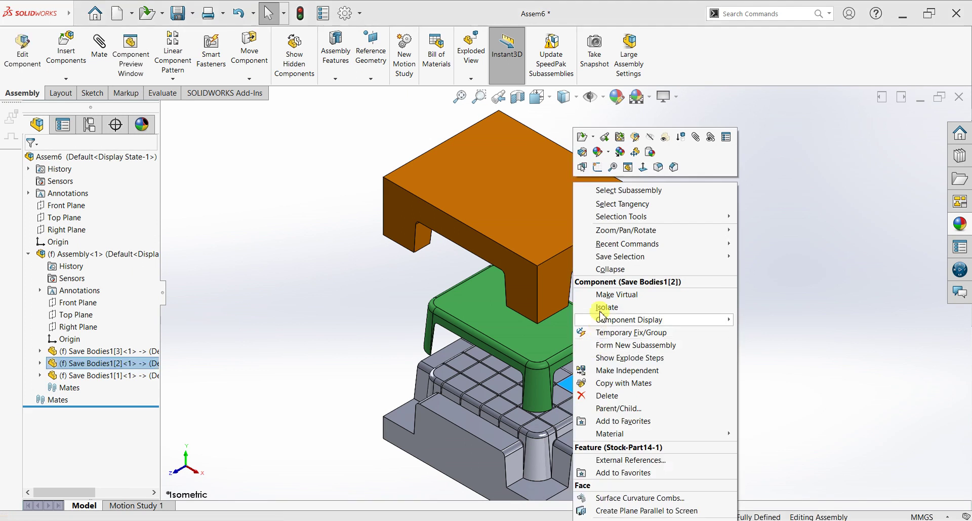
click(584, 138)
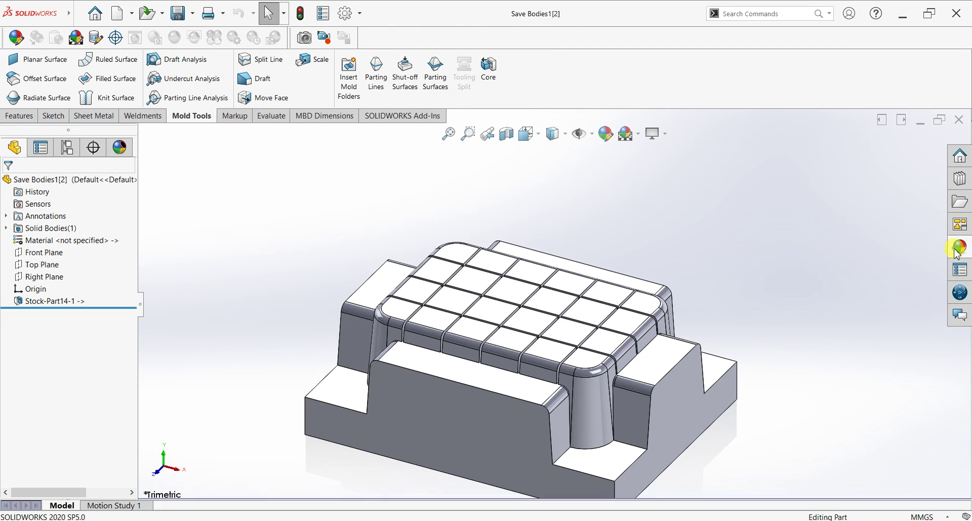
click(960, 247)
scroll(925, 368, down, 3)
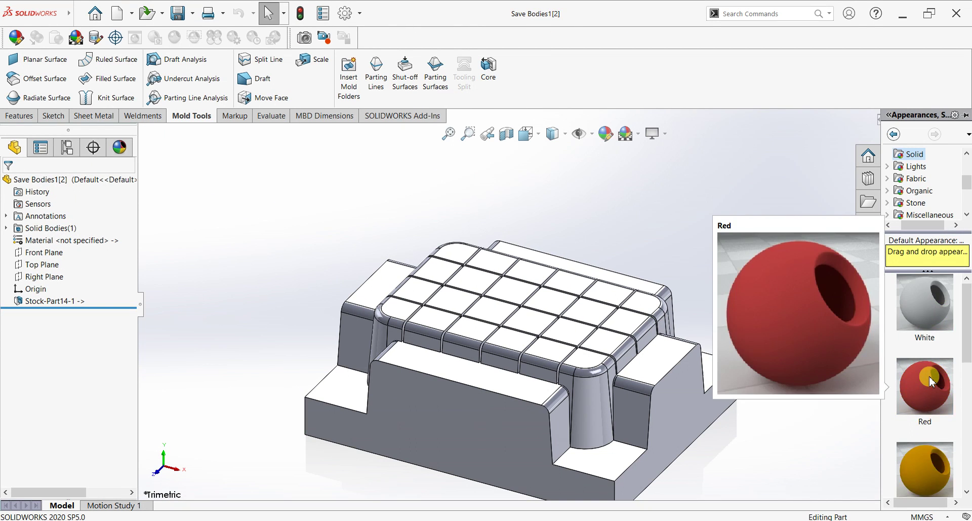
scroll(932, 381, up, 2)
drag(932, 381, 621, 335)
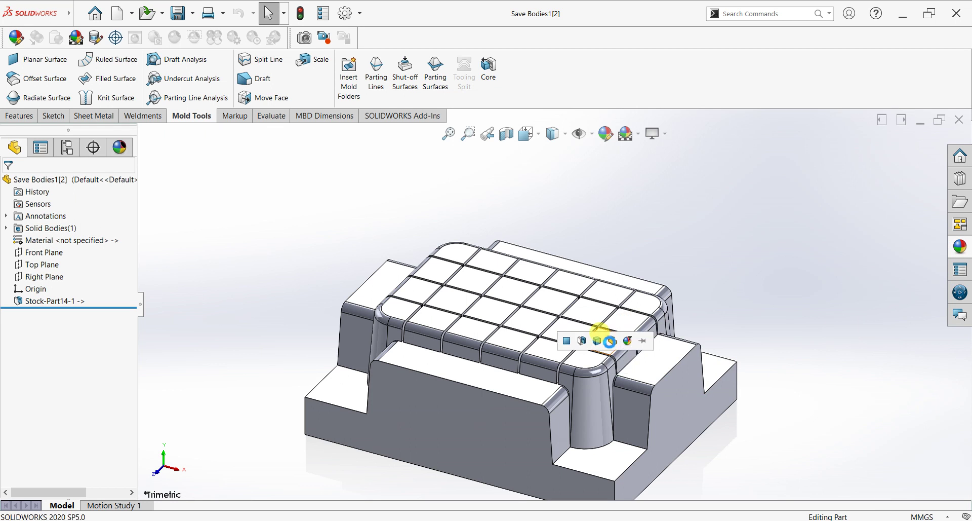
click(613, 341)
middle_drag(712, 310, 704, 284)
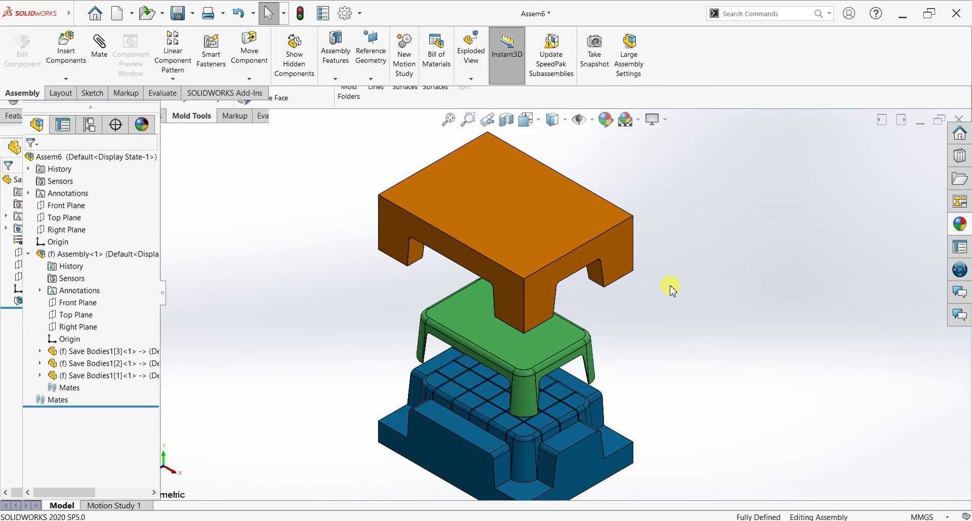
Set the exploded assembly's scene to Plain White
middle_drag(650, 386, 632, 207)
click(648, 96)
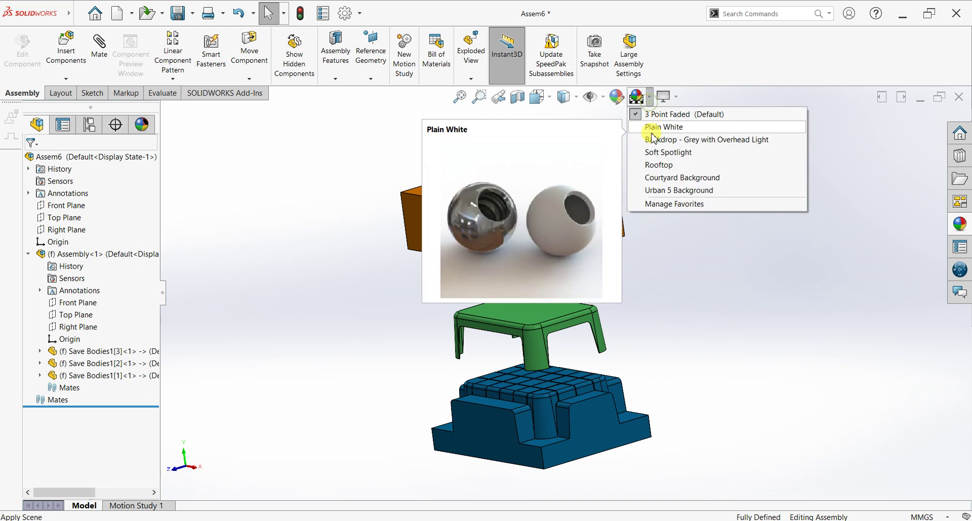
click(654, 129)
middle_drag(637, 355, 630, 232)
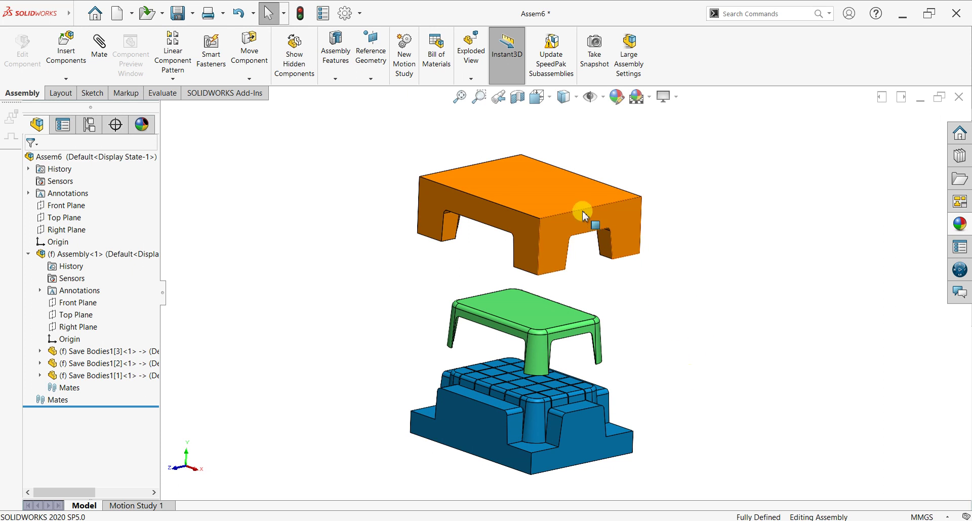
Open the upper mold block as its own part and start a sketch on its top face, viewed face-on
click(570, 183)
right_click(575, 180)
click(572, 143)
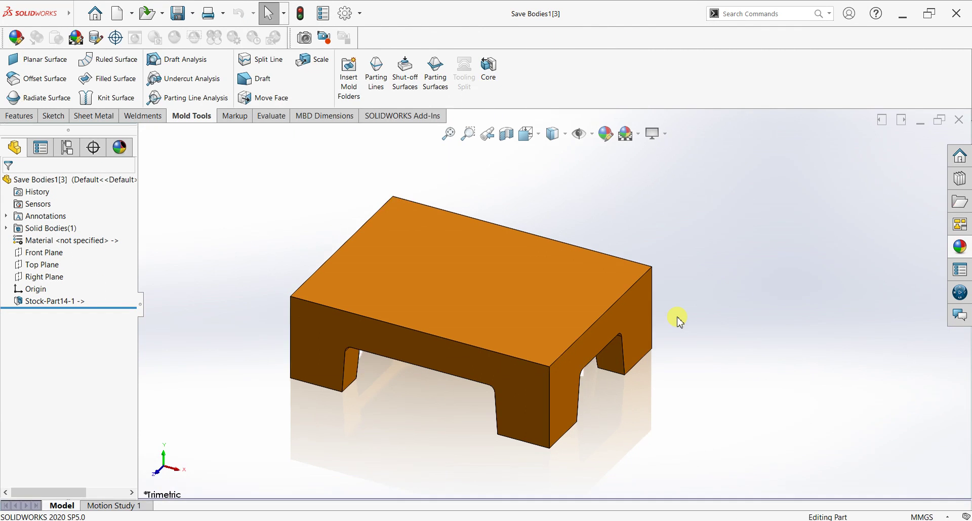
click(564, 304)
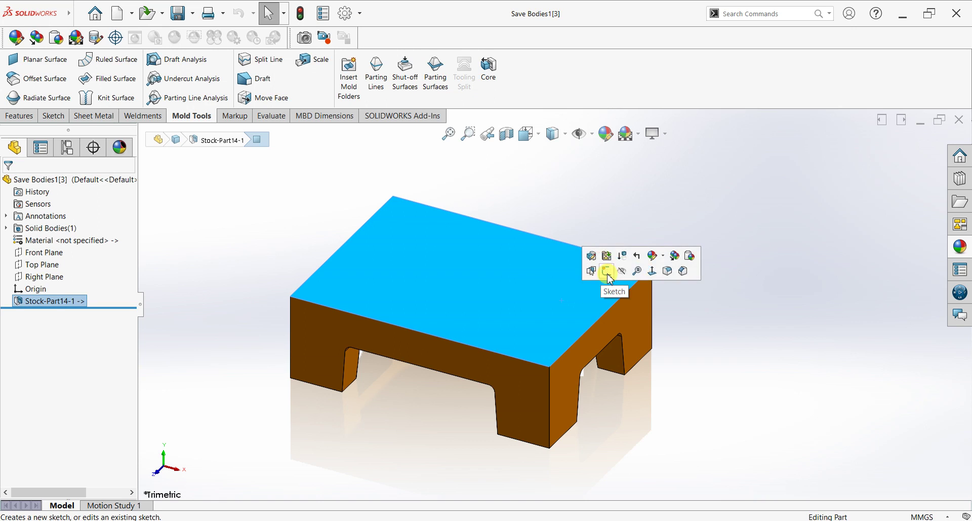
click(606, 276)
key(ctrl+8)
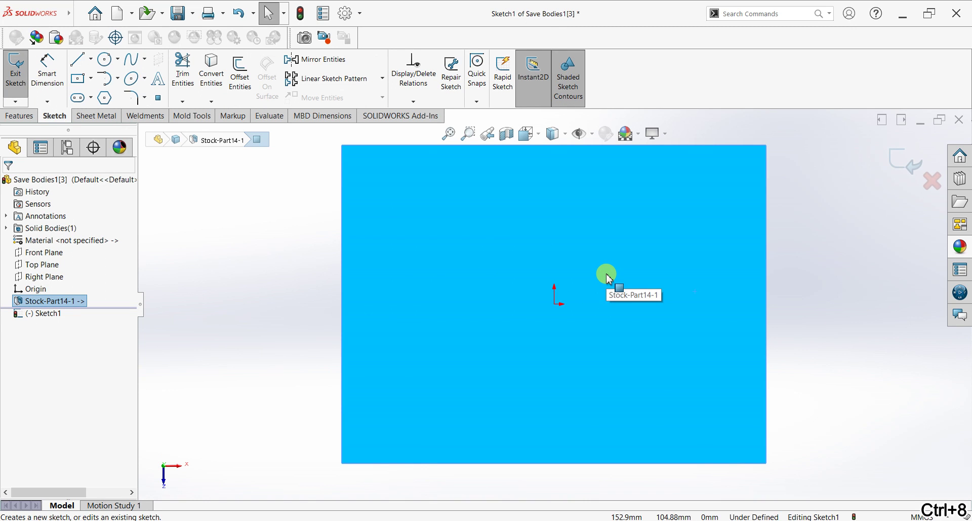
Sketch a circle centred on the origin of the block's top face and set its diameter to 10 mm
click(105, 60)
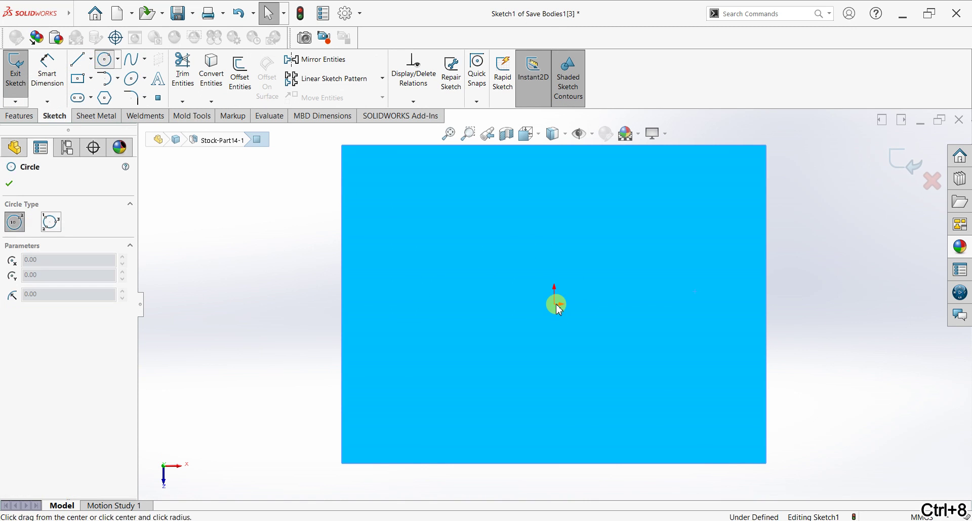
click(555, 304)
click(547, 317)
click(47, 70)
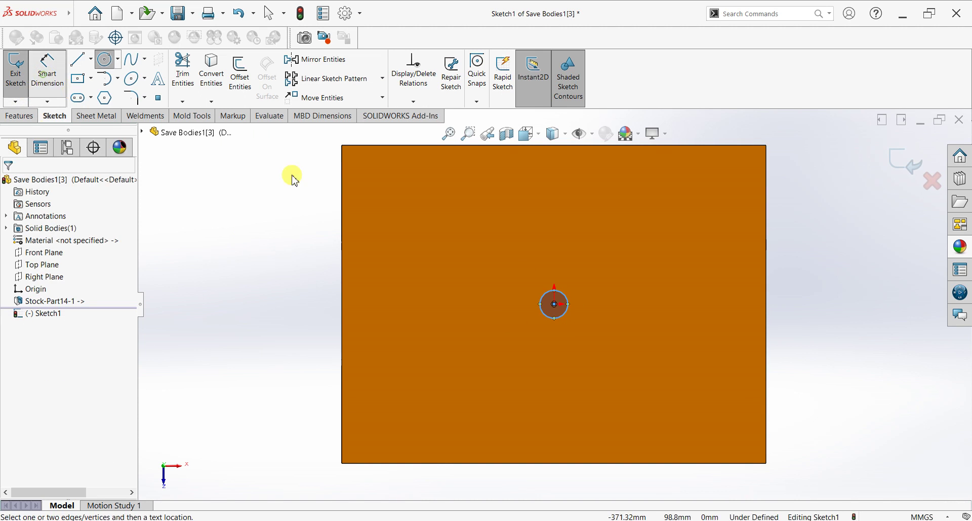
click(561, 296)
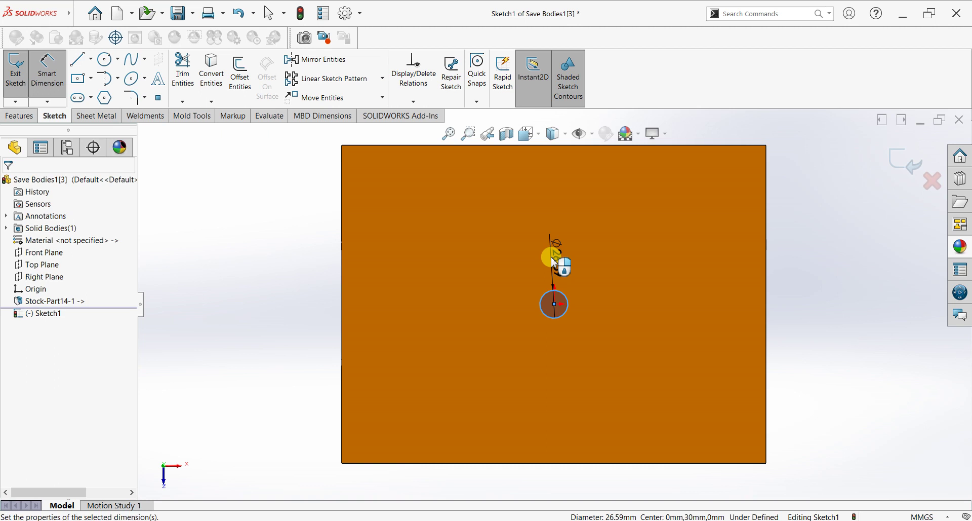
click(555, 262)
key(Return)
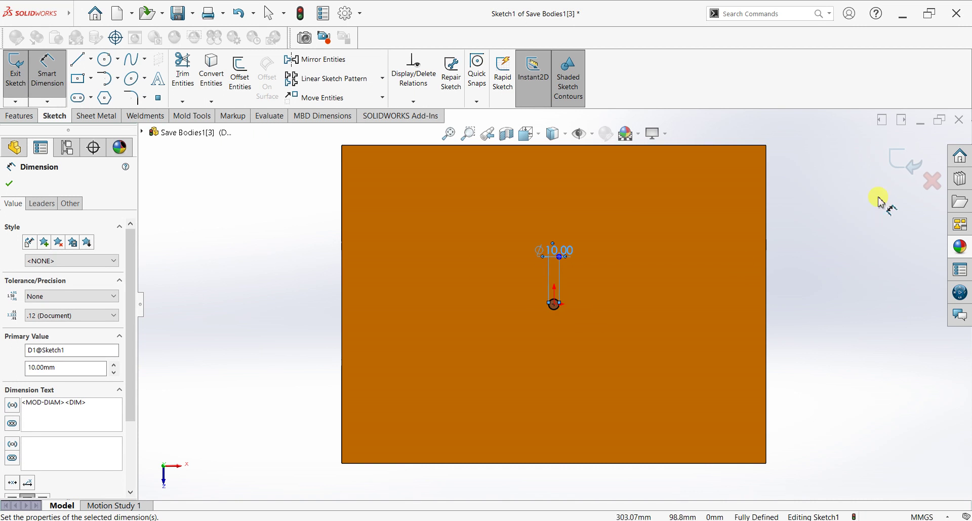
click(10, 183)
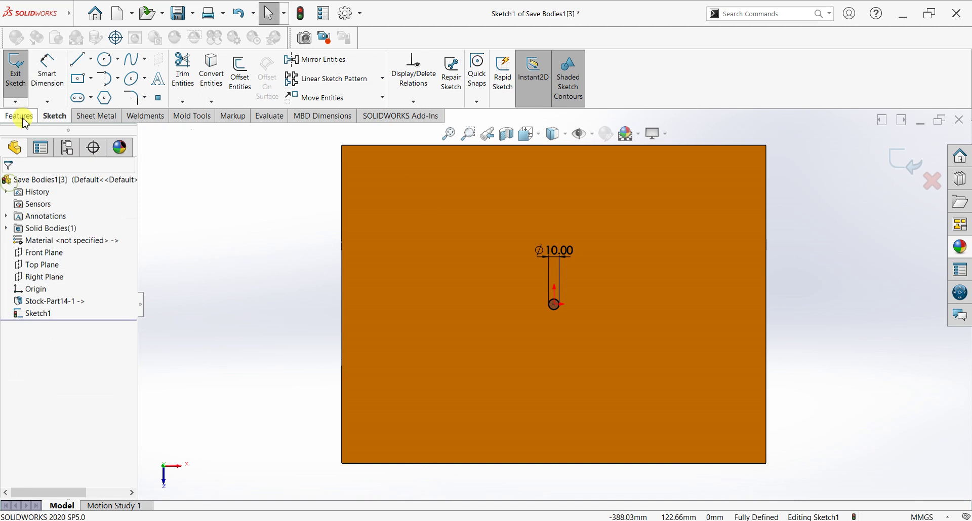
Cut the 10 mm circle through the upper mold block with an Extruded Cut set to Through All
click(19, 116)
click(180, 71)
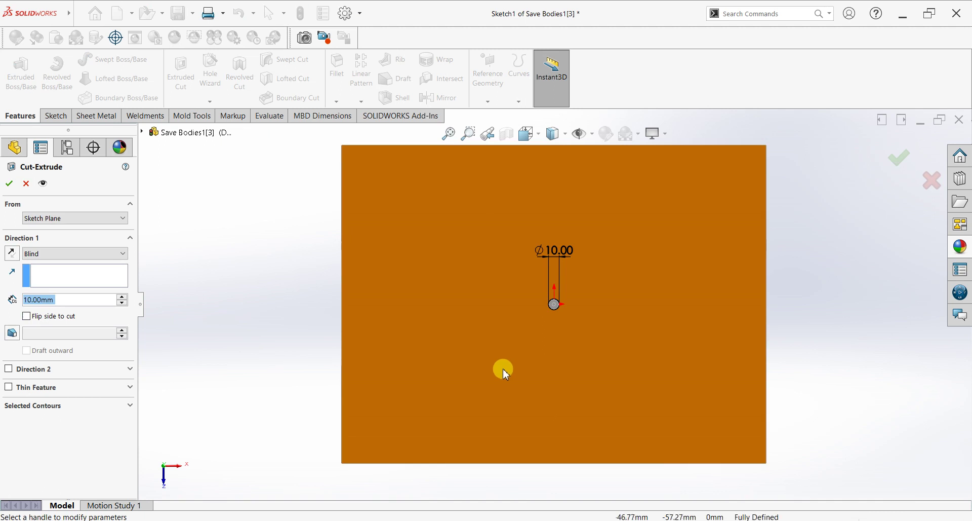
click(96, 254)
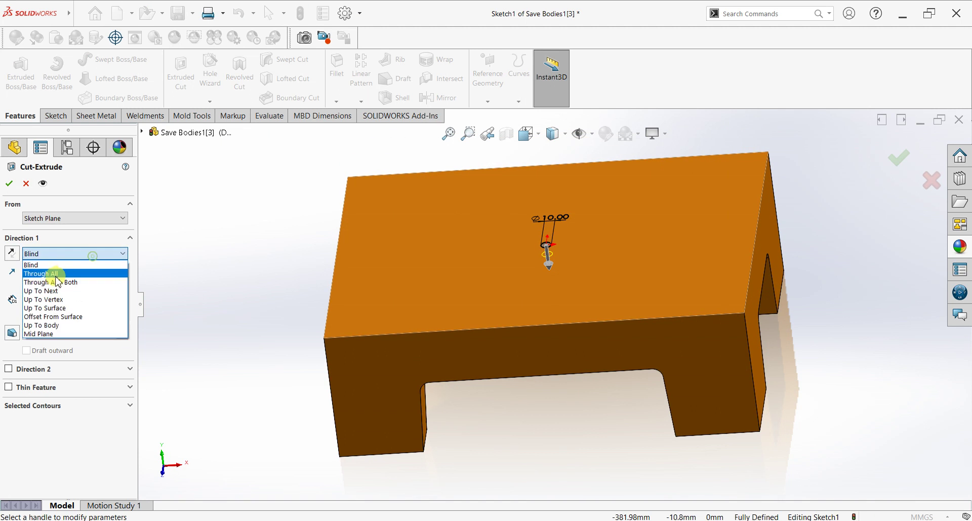
click(56, 276)
click(9, 185)
middle_drag(490, 435, 450, 411)
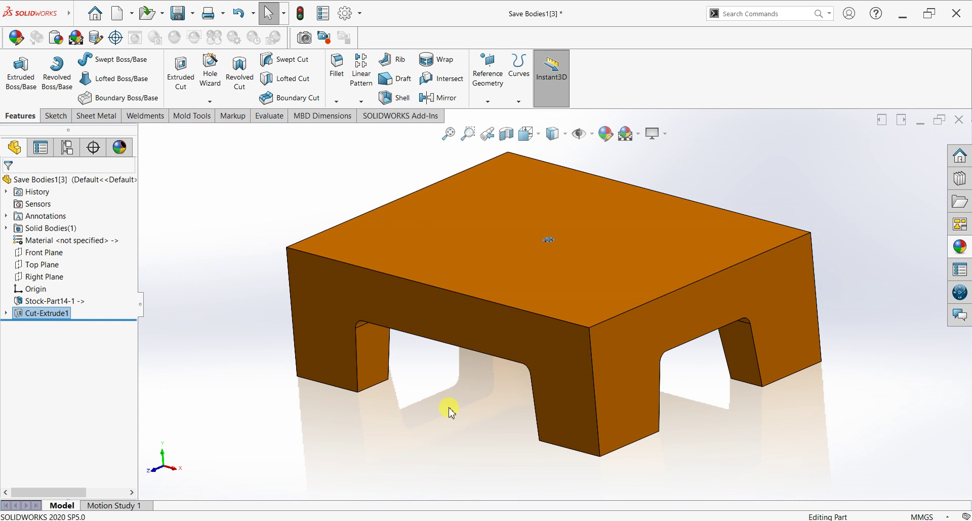
Save the upper mold block with its new hole and close the part to return to the exploded assembly
middle_drag(481, 412, 458, 378)
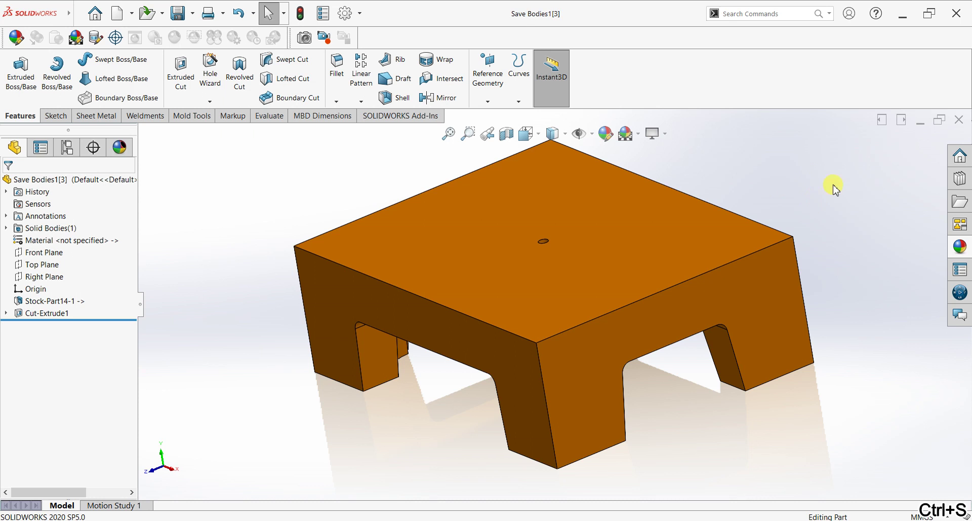
click(959, 120)
middle_drag(712, 243, 609, 258)
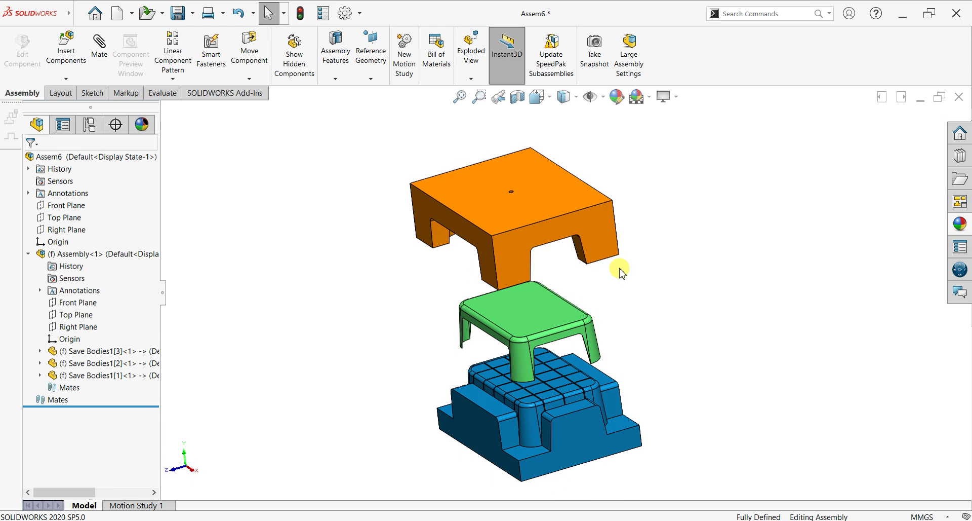
Examine the exploded mold assembly and the hole in its upper block from several angles, then restore the isometric view
middle_drag(661, 293, 666, 339)
scroll(561, 219, down, 3)
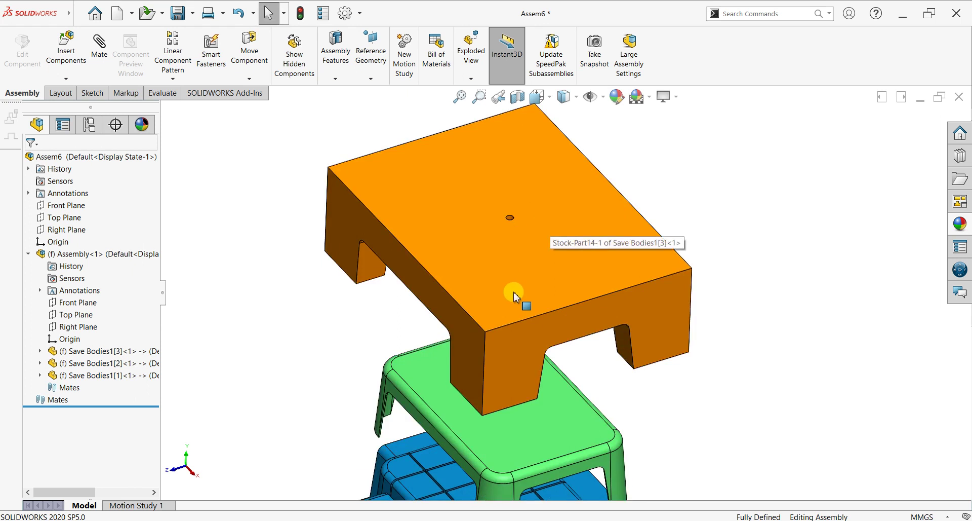
scroll(517, 293, up, 3)
middle_drag(513, 435, 554, 411)
scroll(554, 411, up, 3)
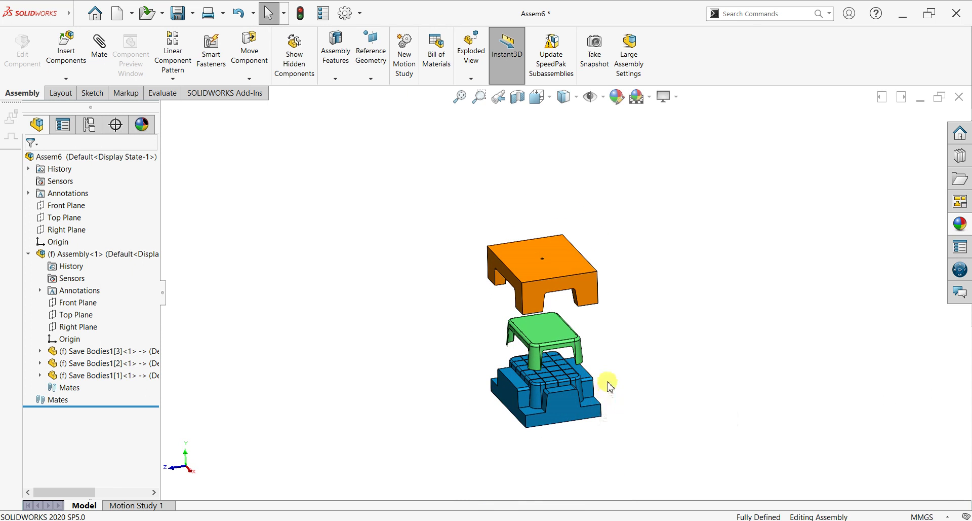
key(space)
click(397, 303)
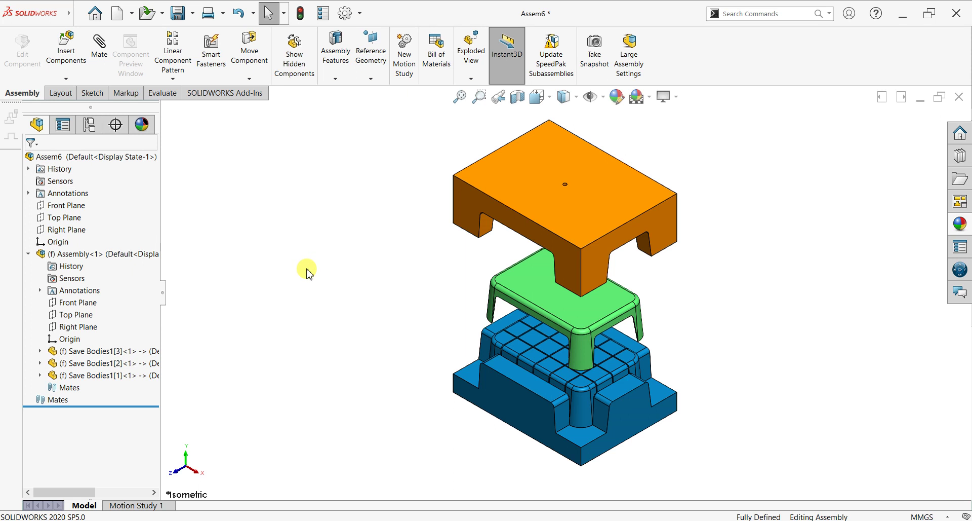
Collapse the exploded assembly into the closed mold and show it in the isometric view
click(104, 161)
right_click(104, 161)
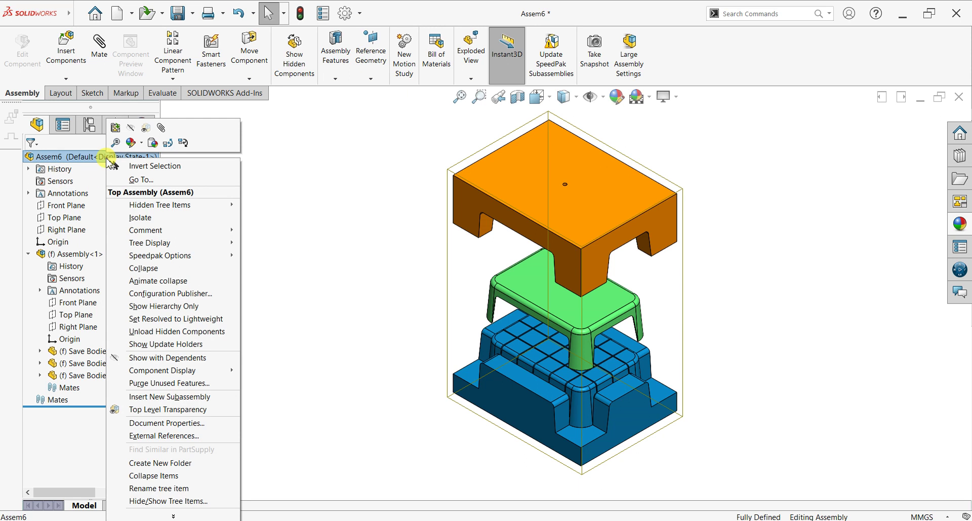
click(141, 269)
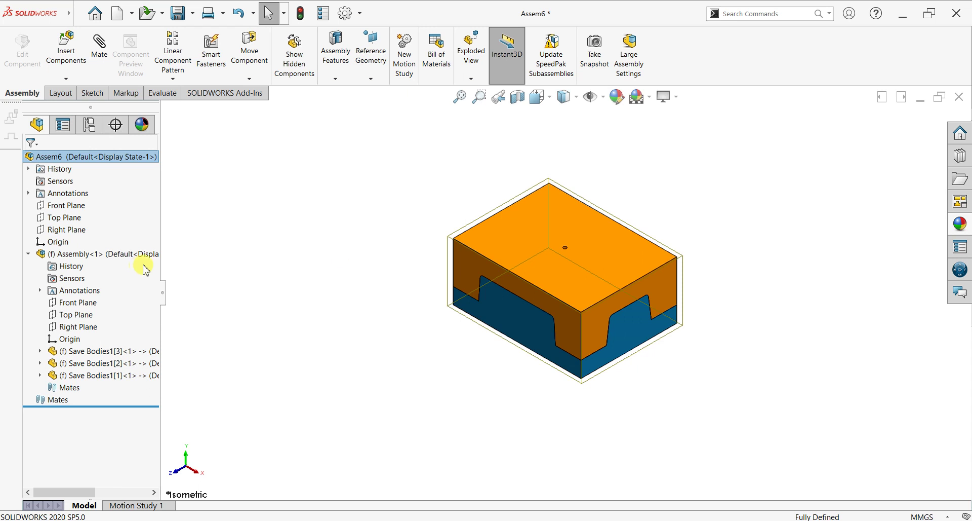
scroll(793, 250, down, 2)
middle_drag(526, 433, 498, 364)
key(space)
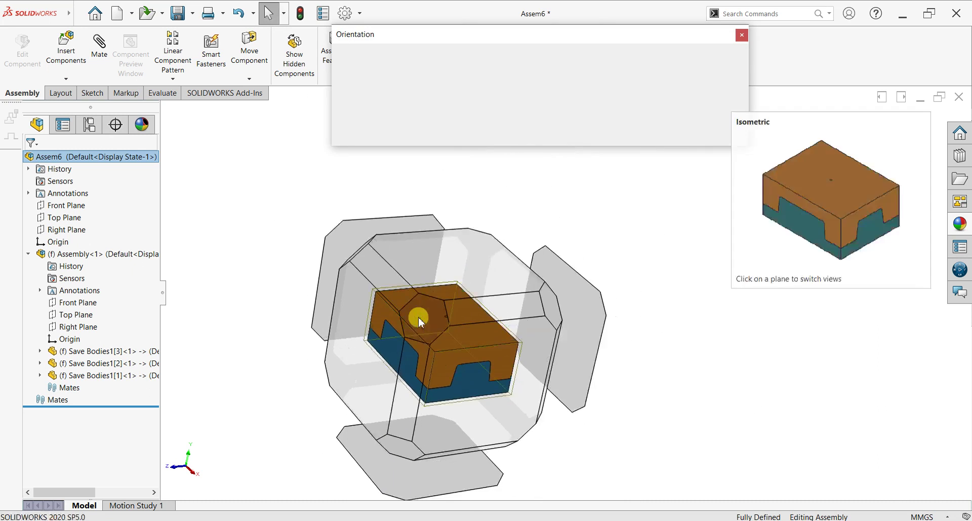
click(419, 319)
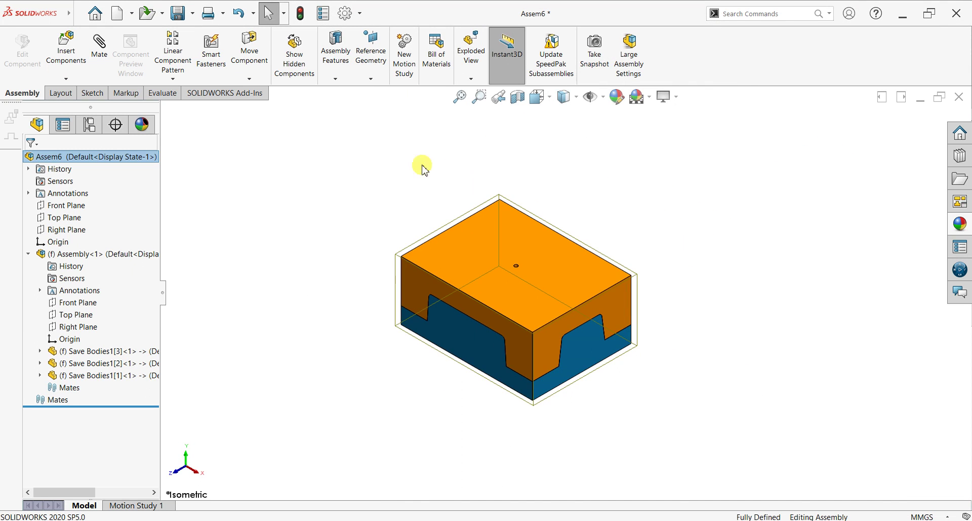
Animate the explosion of the whole assembly, check its start, intermediate and end positions, and replay it
right_click(135, 161)
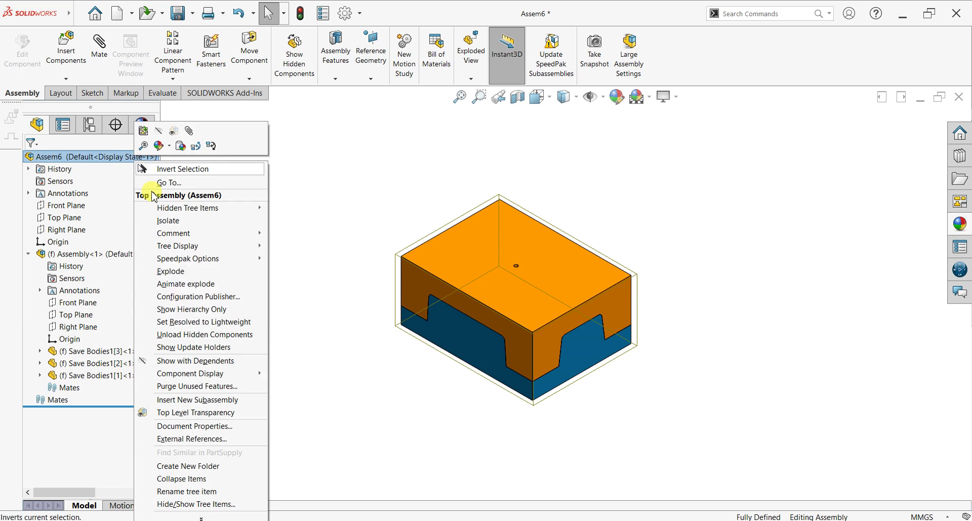
click(180, 285)
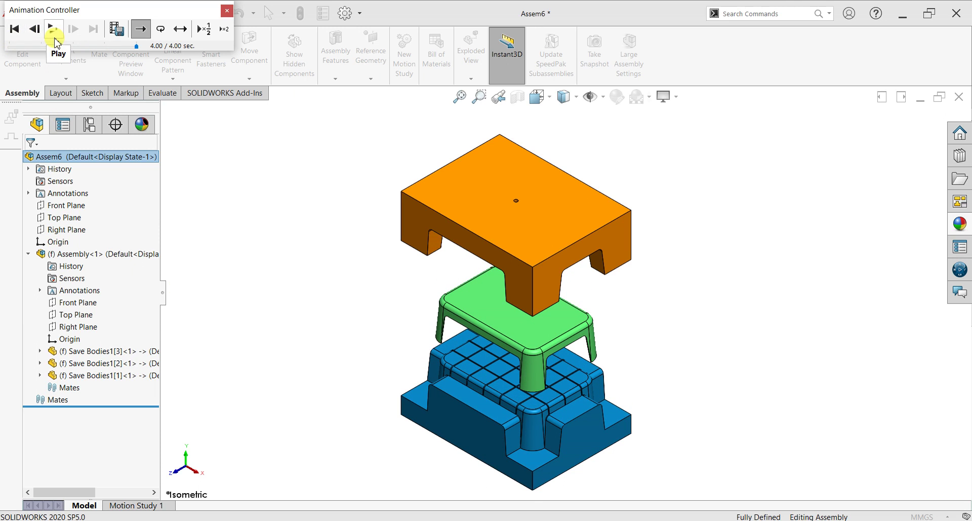
click(16, 29)
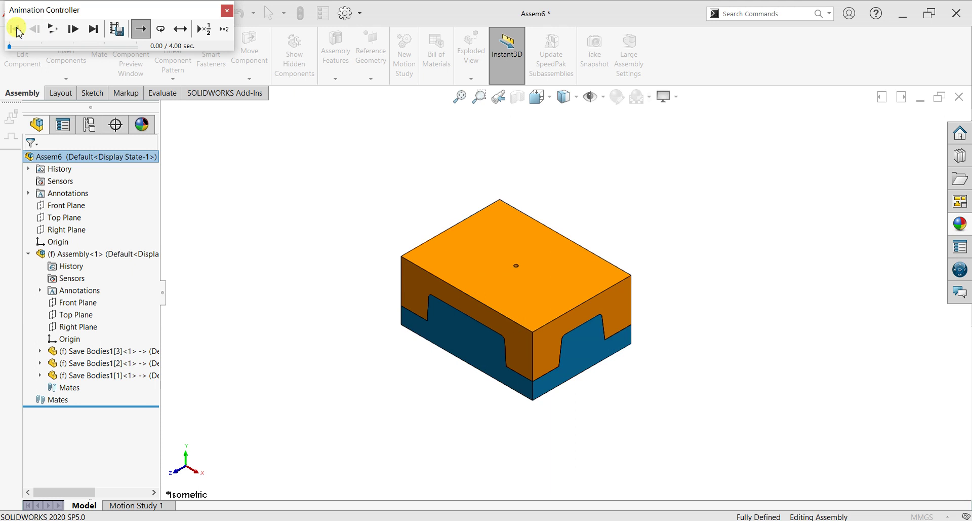
click(73, 29)
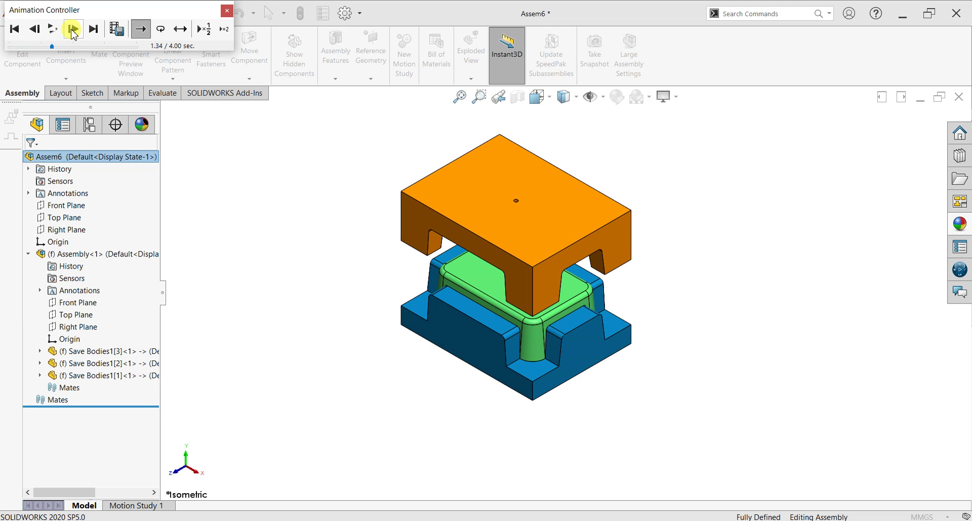
click(95, 29)
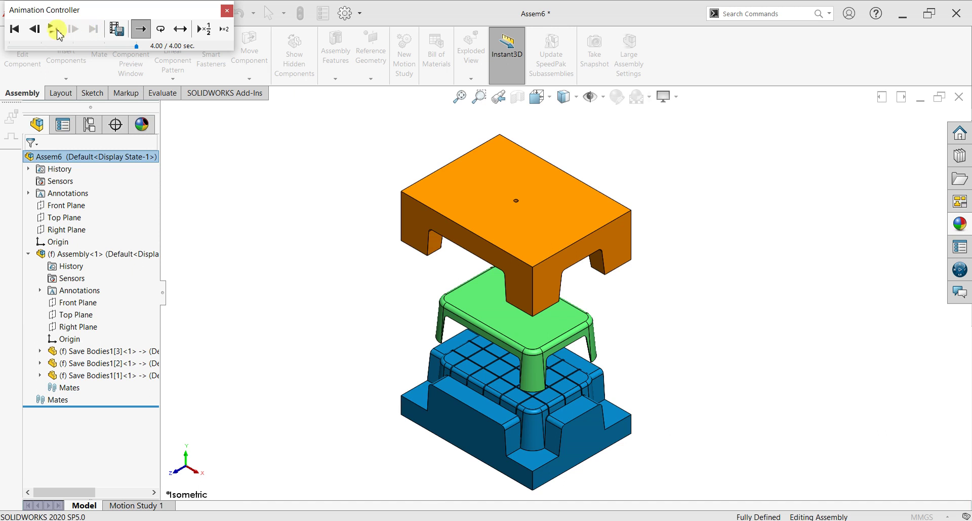
click(57, 32)
click(56, 32)
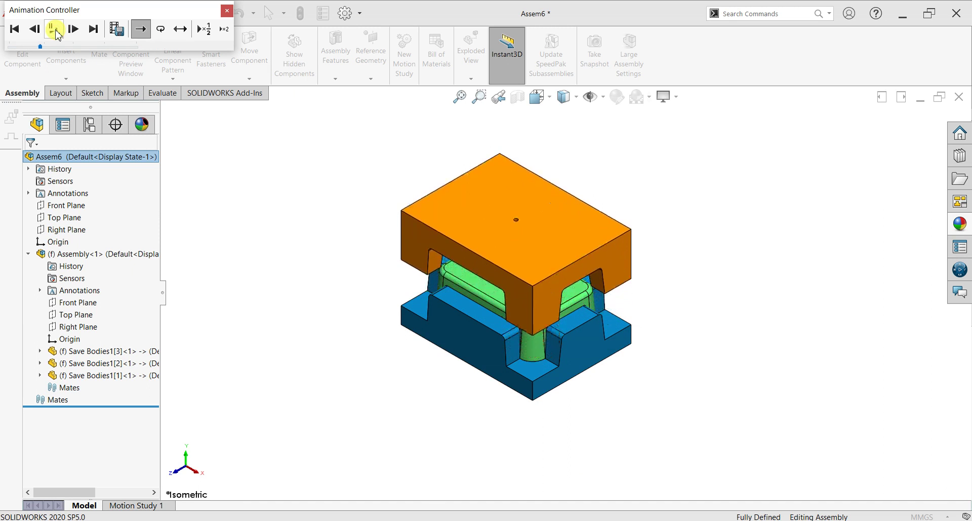